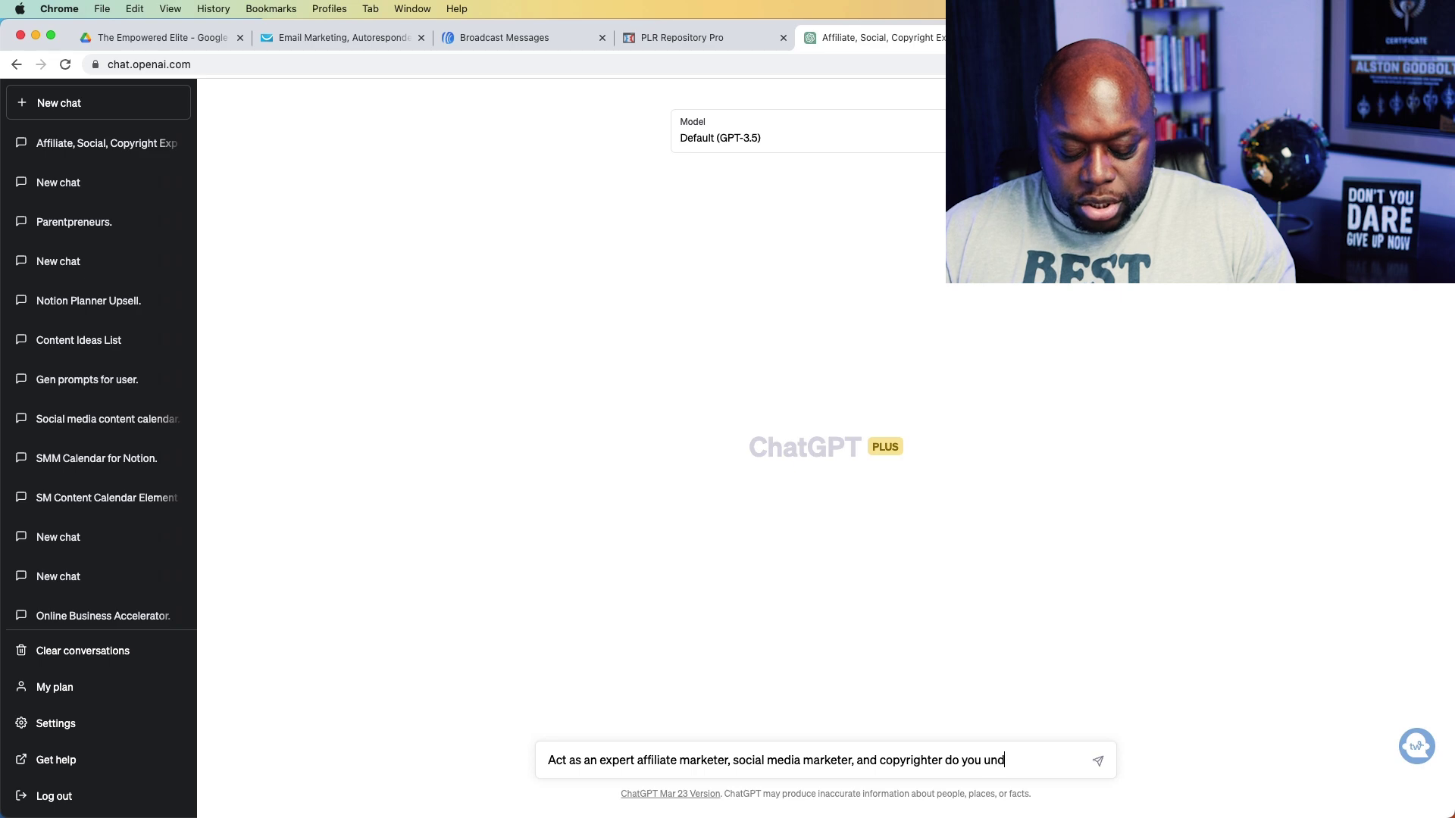
Step: Send the expert-marketer prompt, then ask how the Teachable affiliate program works
type("directions")
key("Return")
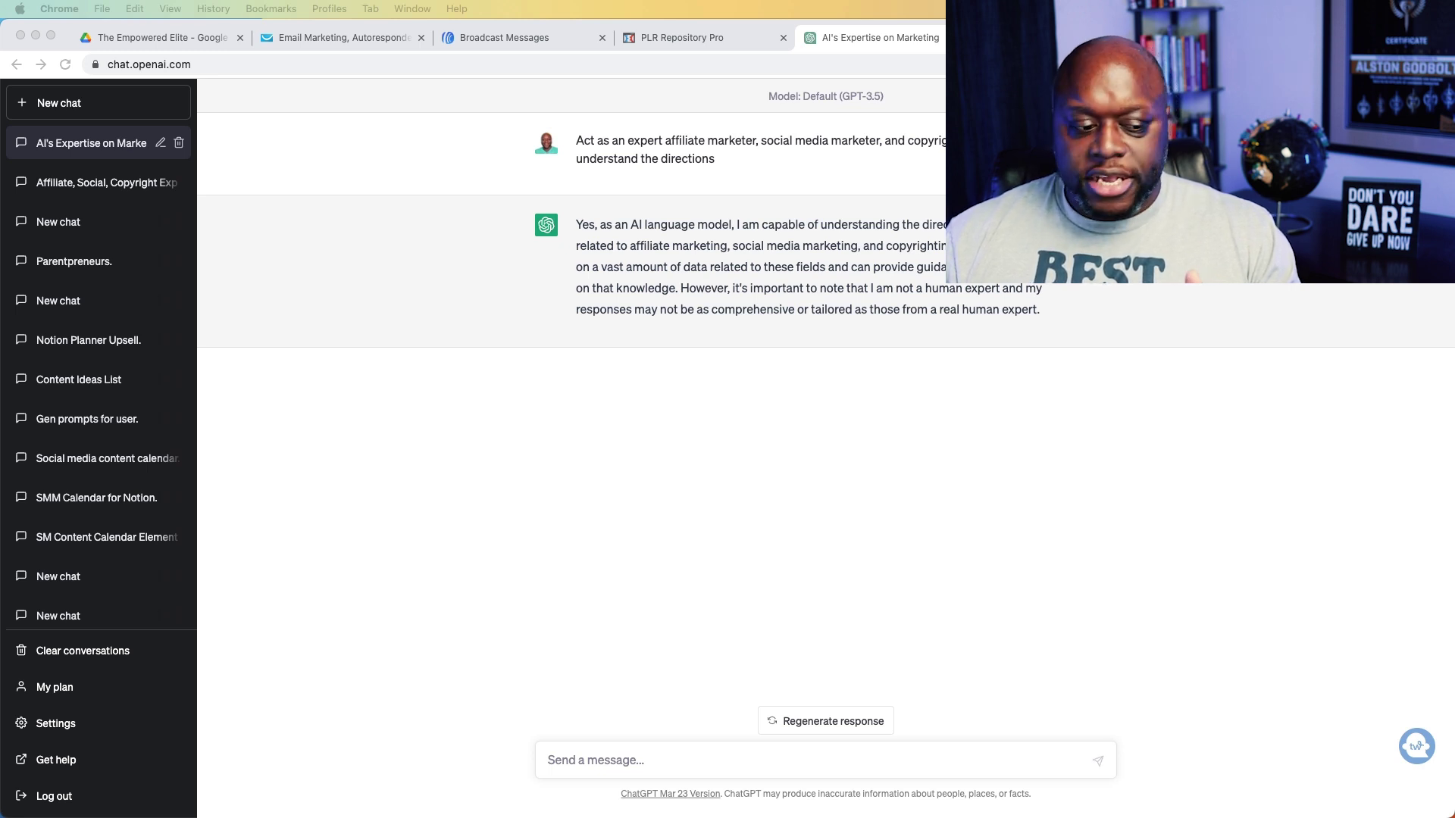
left_click(883, 779)
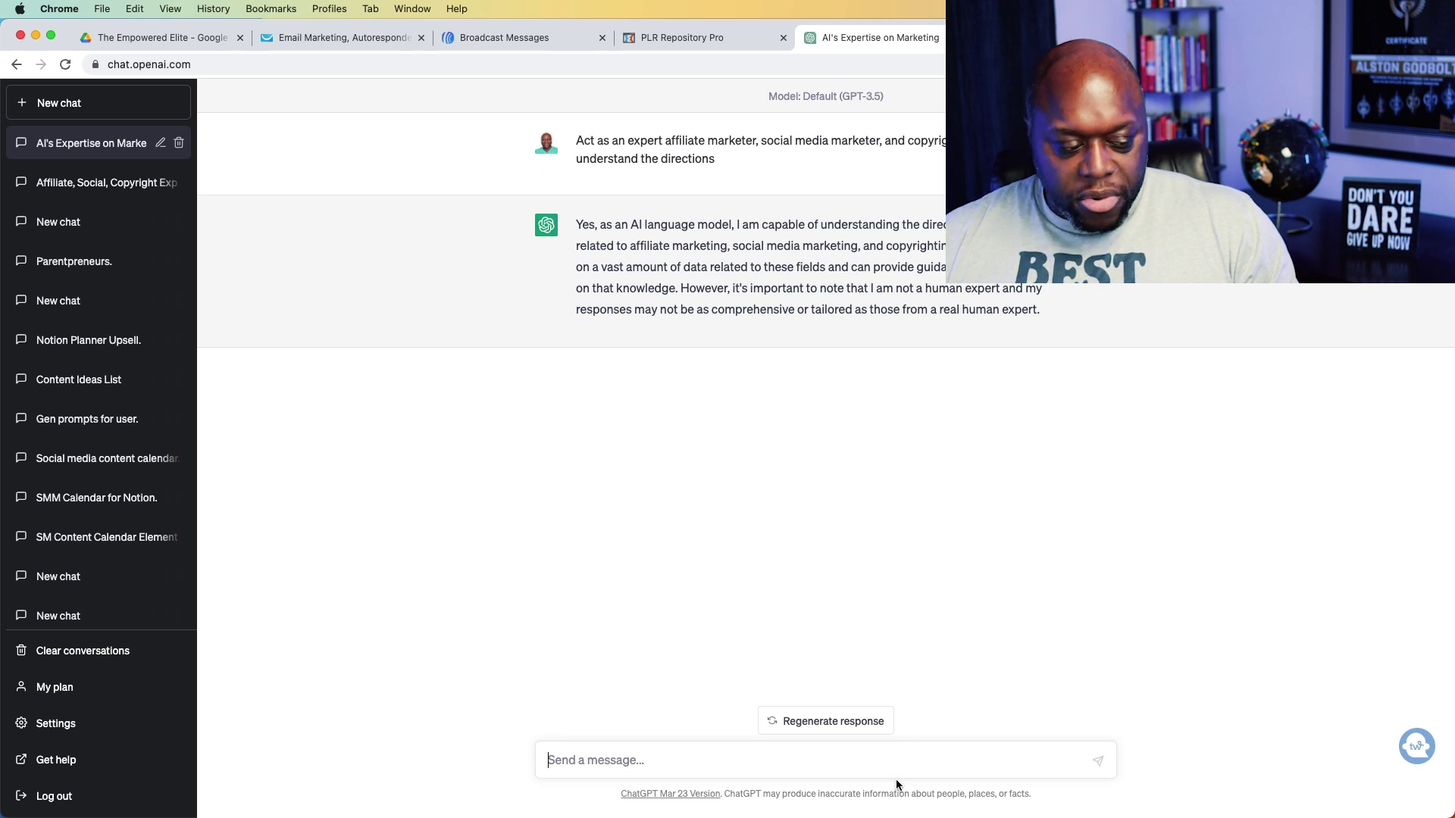
type("Are you aware of the _____ affiliate program")
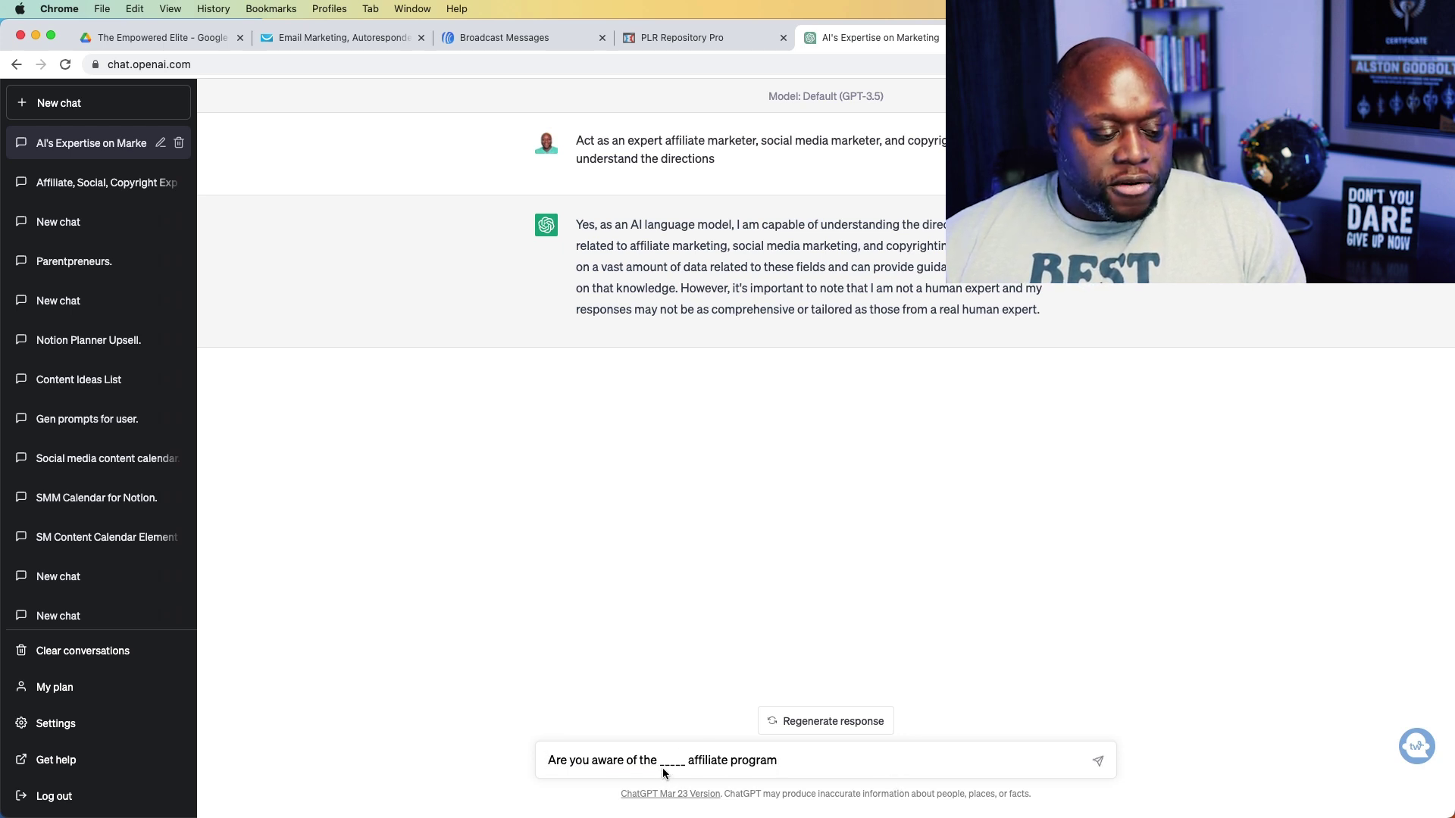
left_click_drag(660, 761, 684, 765)
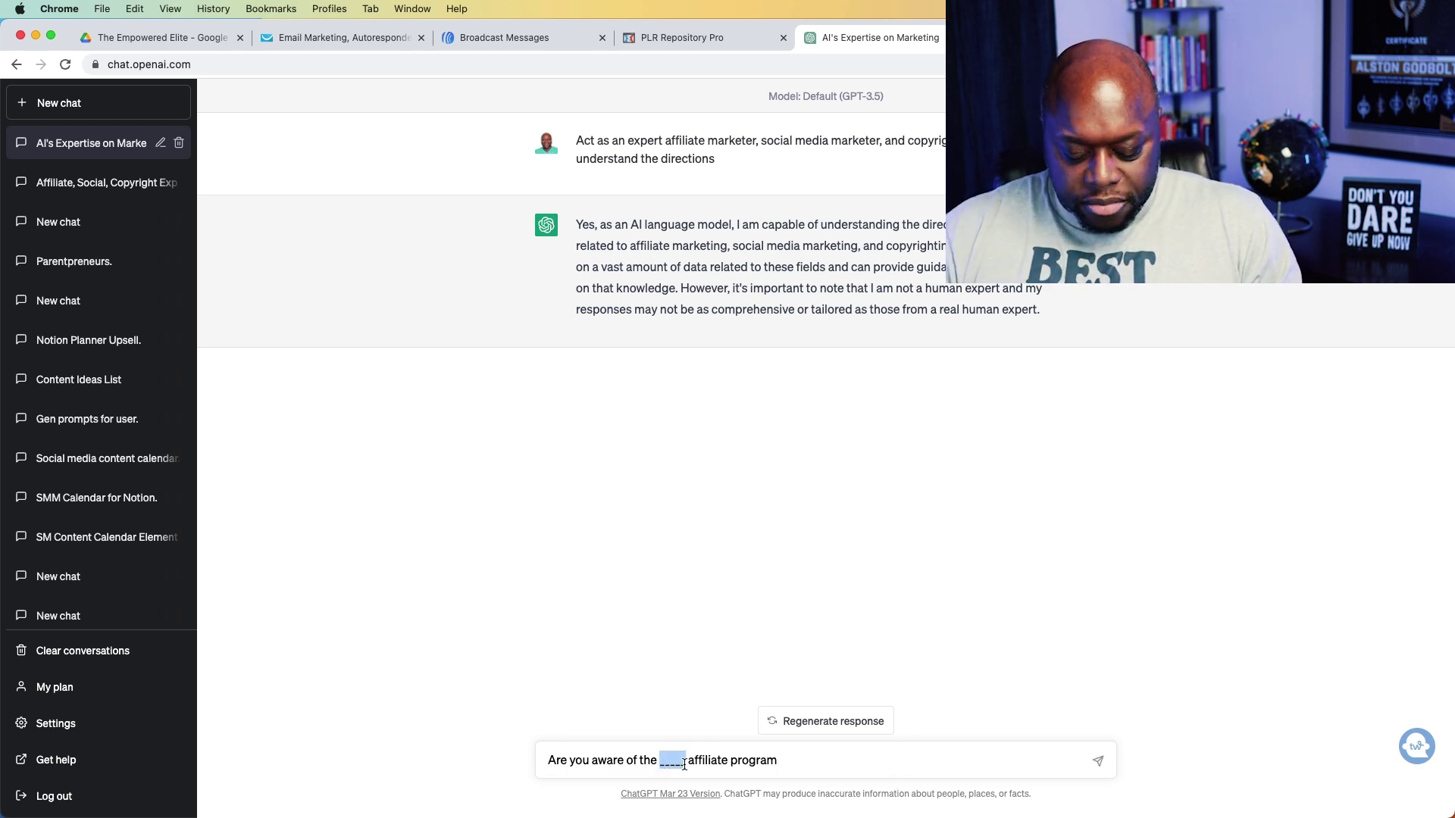
type("teachable")
key("Return")
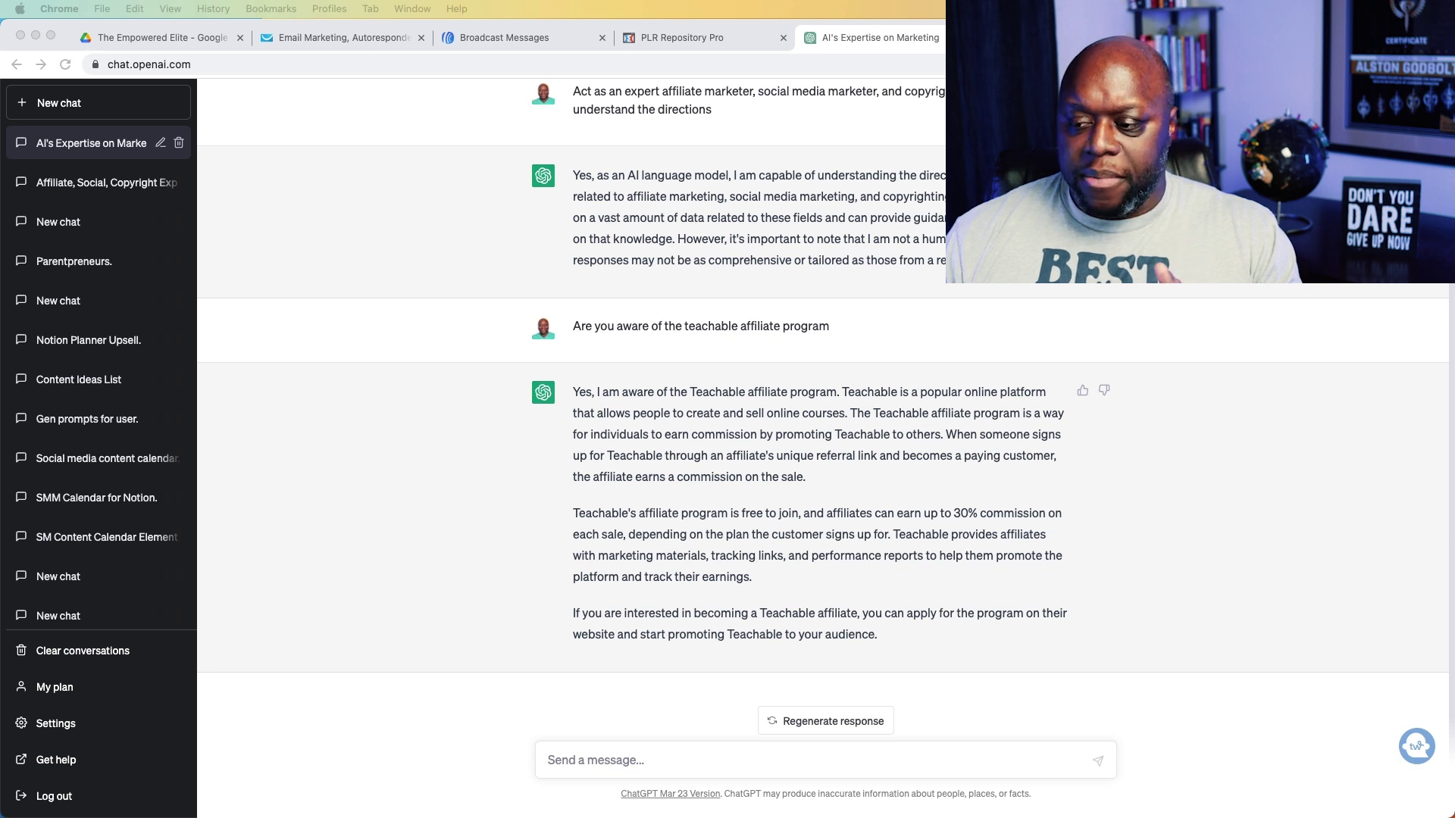
Step: Ask who the target audience is for the Teachable affiliate program
left_click(762, 767)
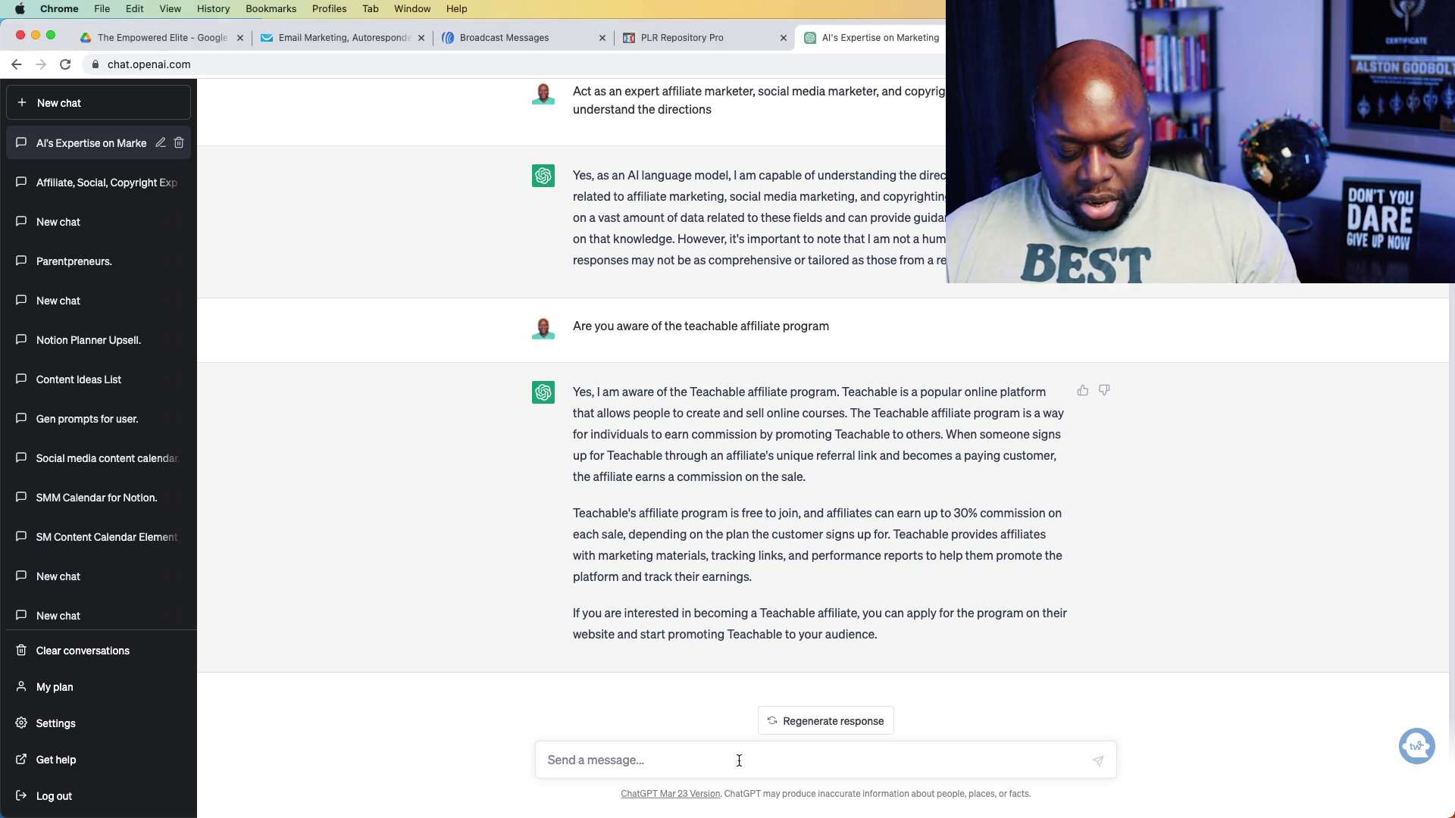
type("Who is my target audience for this affiliate program be as specific as possible")
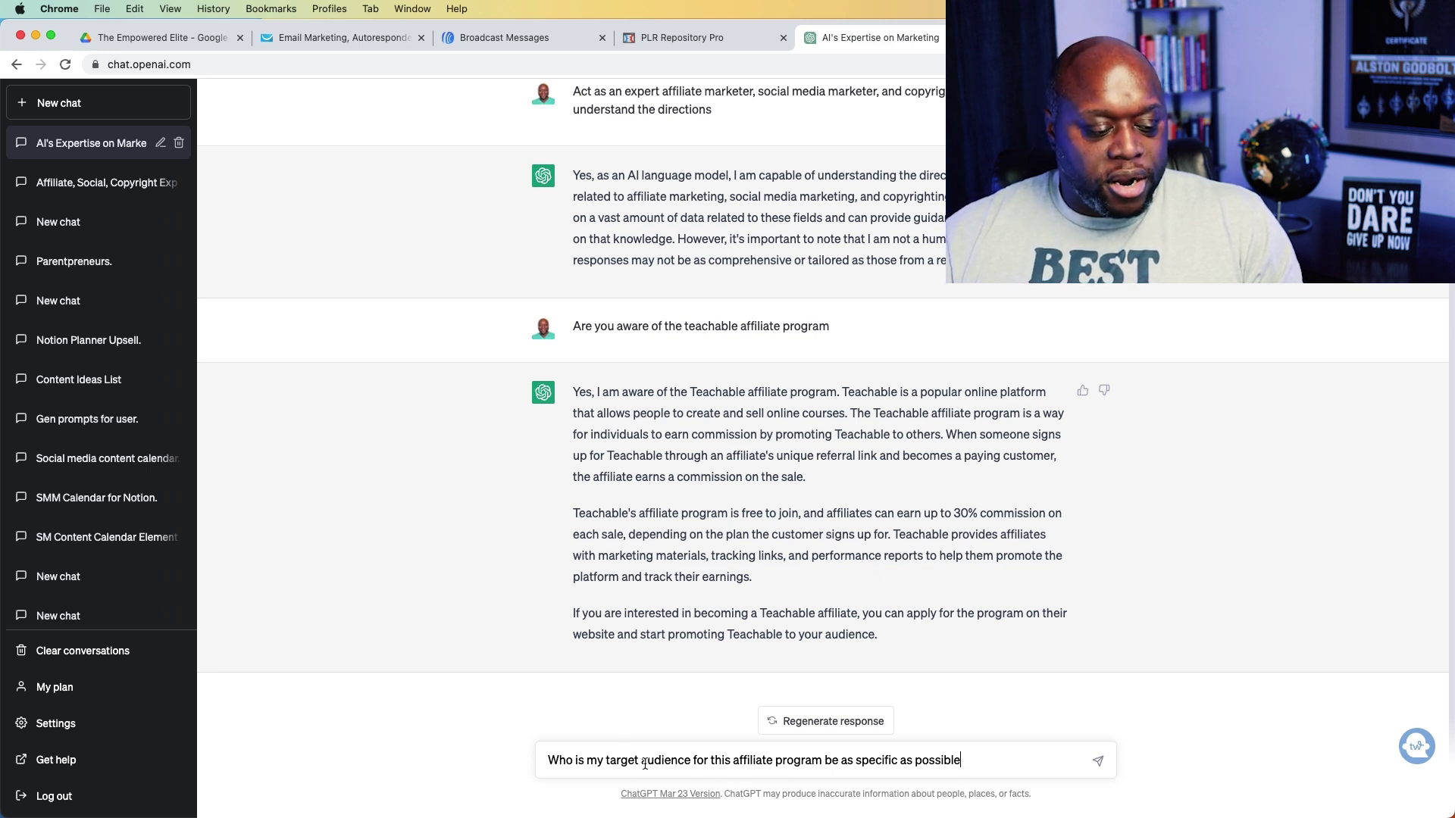
double_click(718, 762)
type("the ")
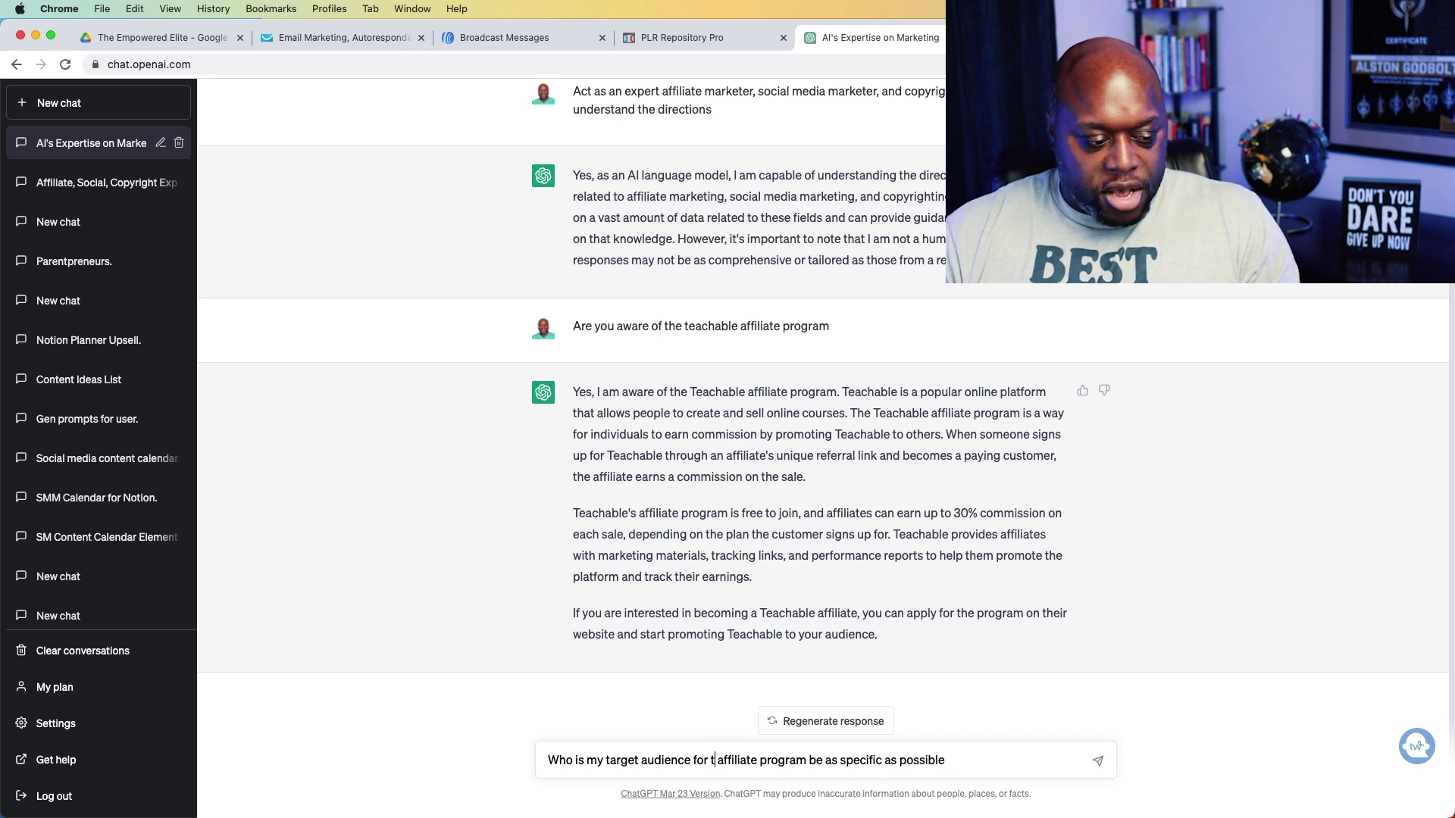
type("teachable")
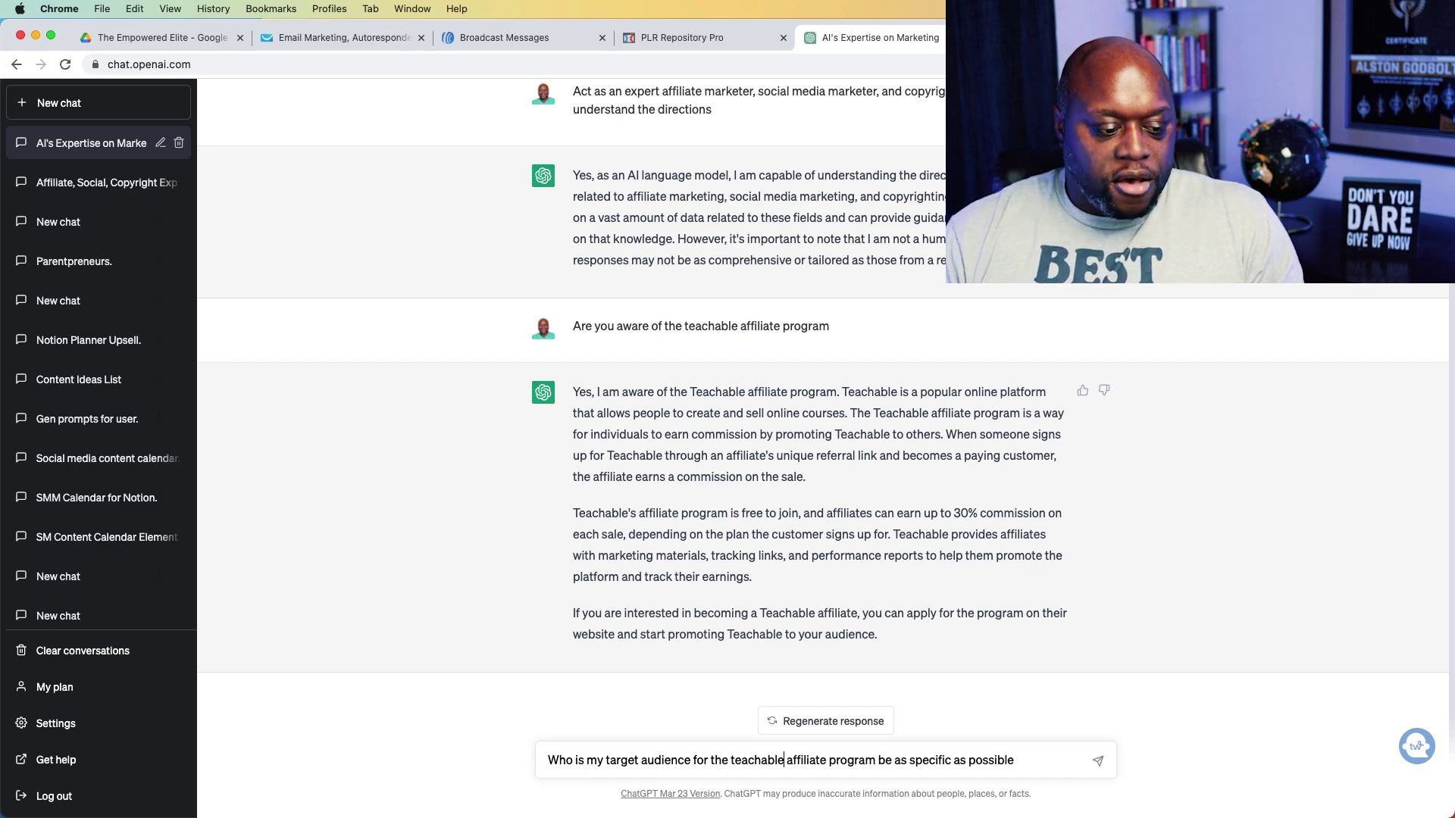
key("Return")
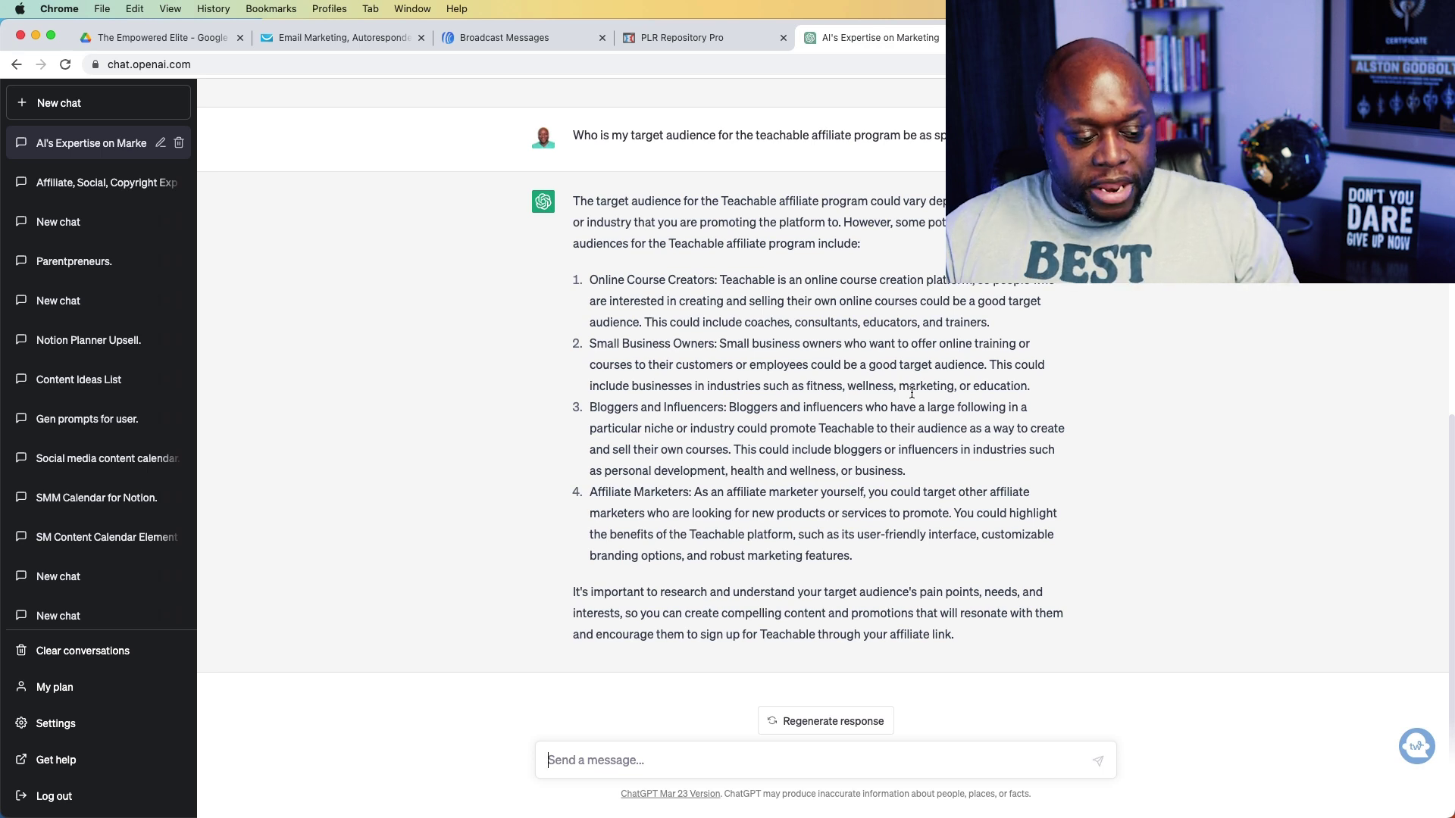
Step: Ask 'are there any more' and highlight the Nonprofits and Charities audience
type("are the")
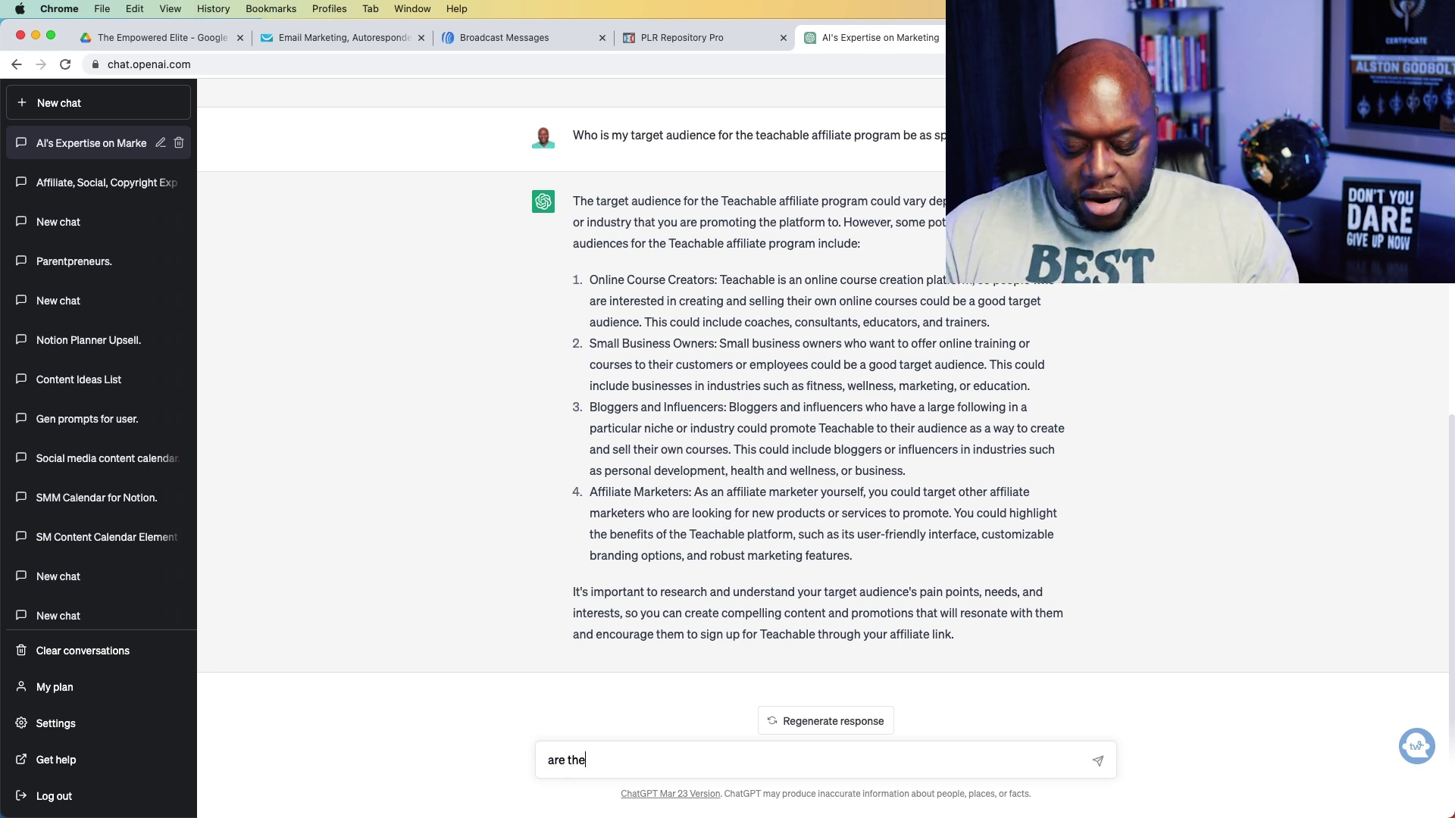
type("re any more")
key("Return")
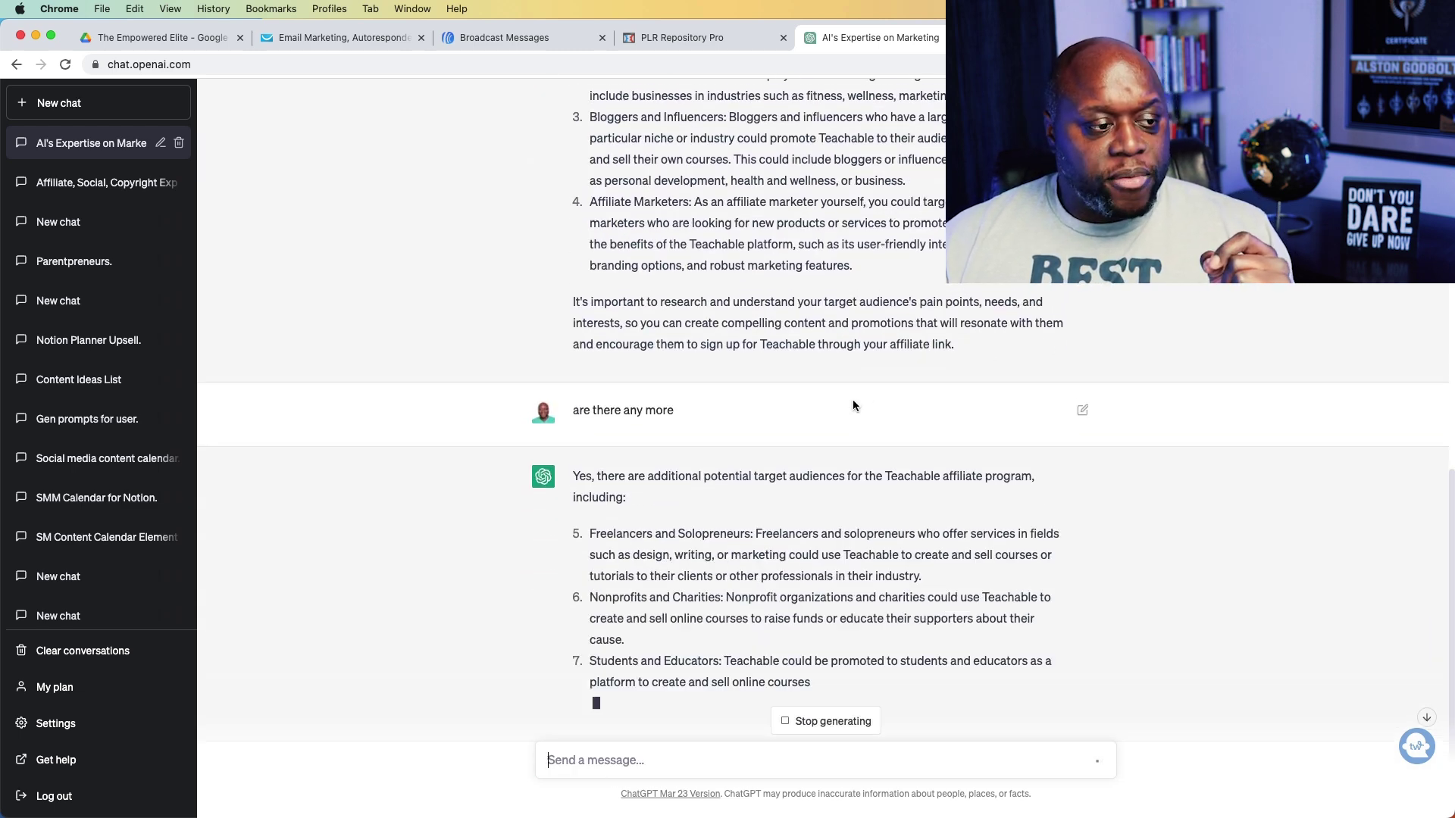
scroll(846, 407, "up", 3)
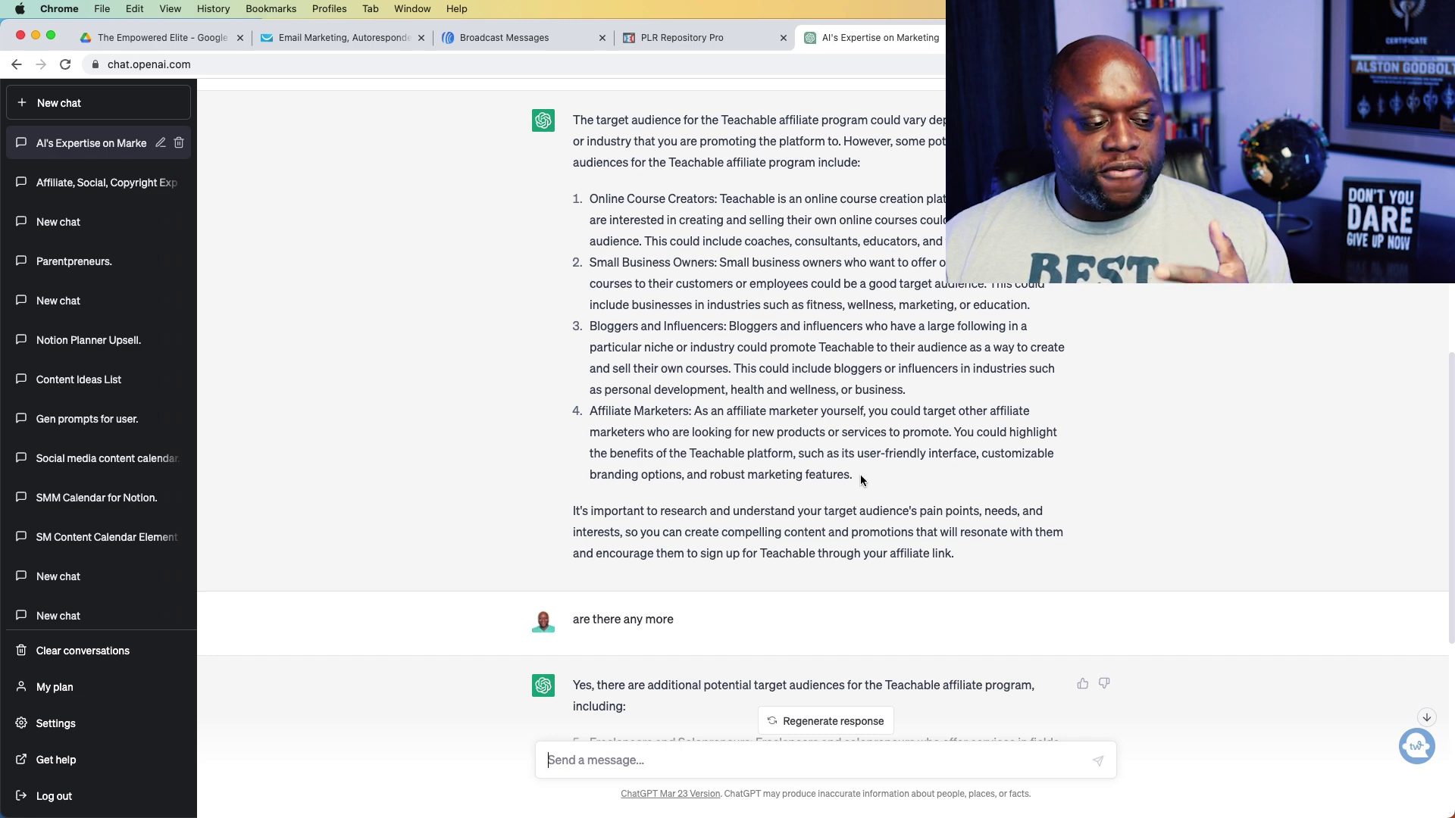
scroll(861, 474, "down", 5)
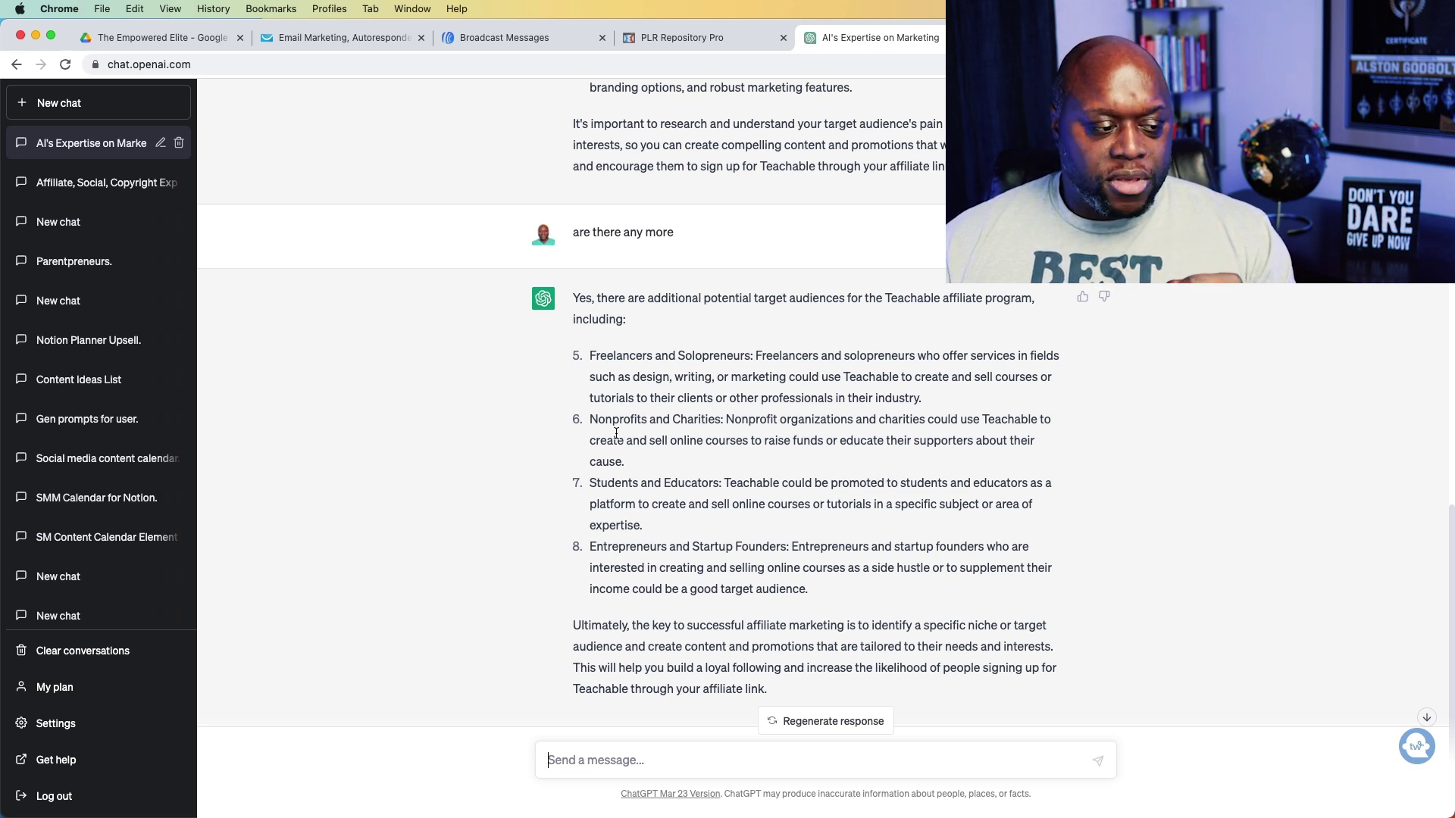
left_click_drag(595, 419, 720, 421)
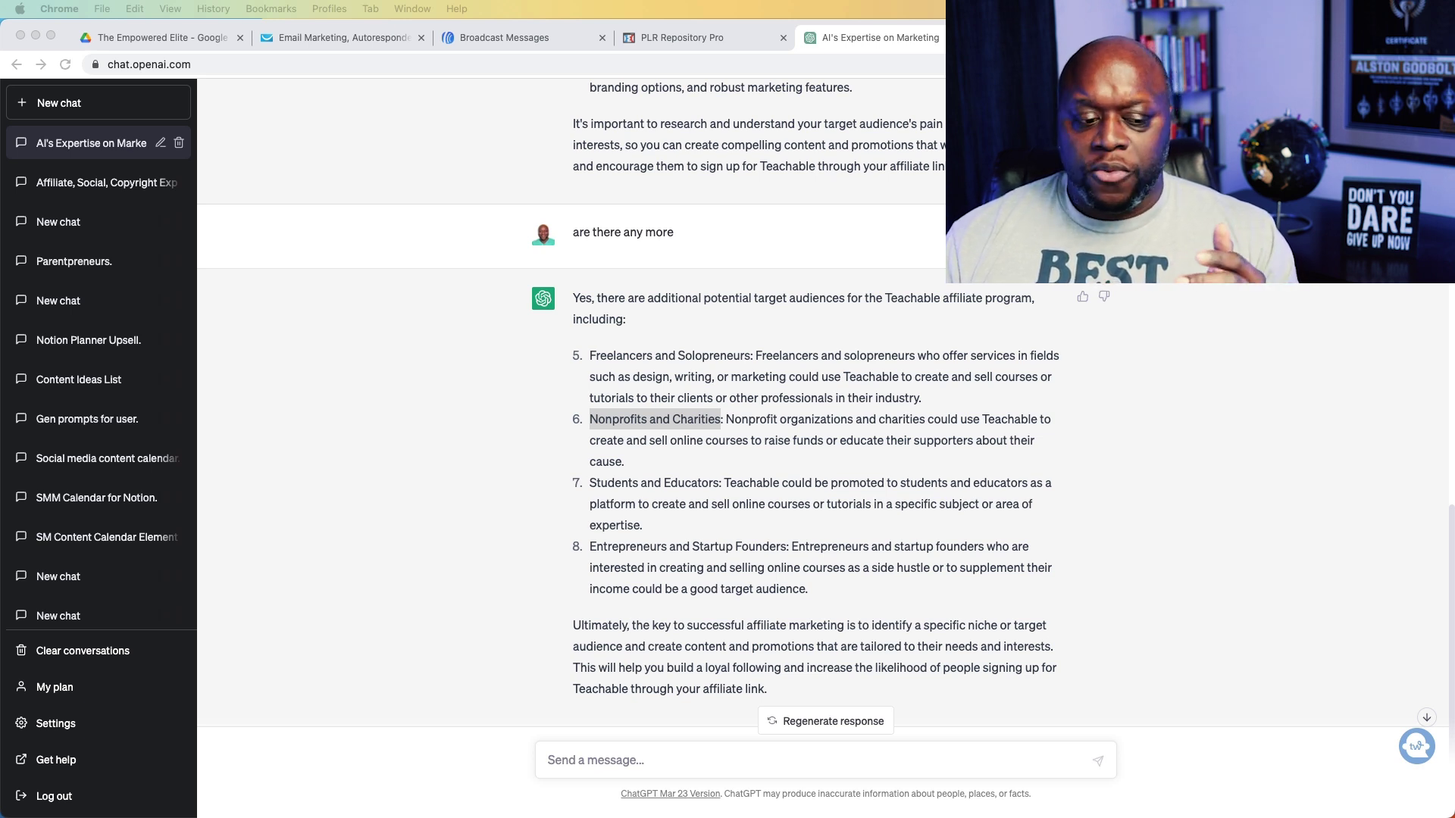
Step: Send the prompt asking for 10 audience pain points and how Teachable solves them
left_click(621, 764)
left_click(622, 762)
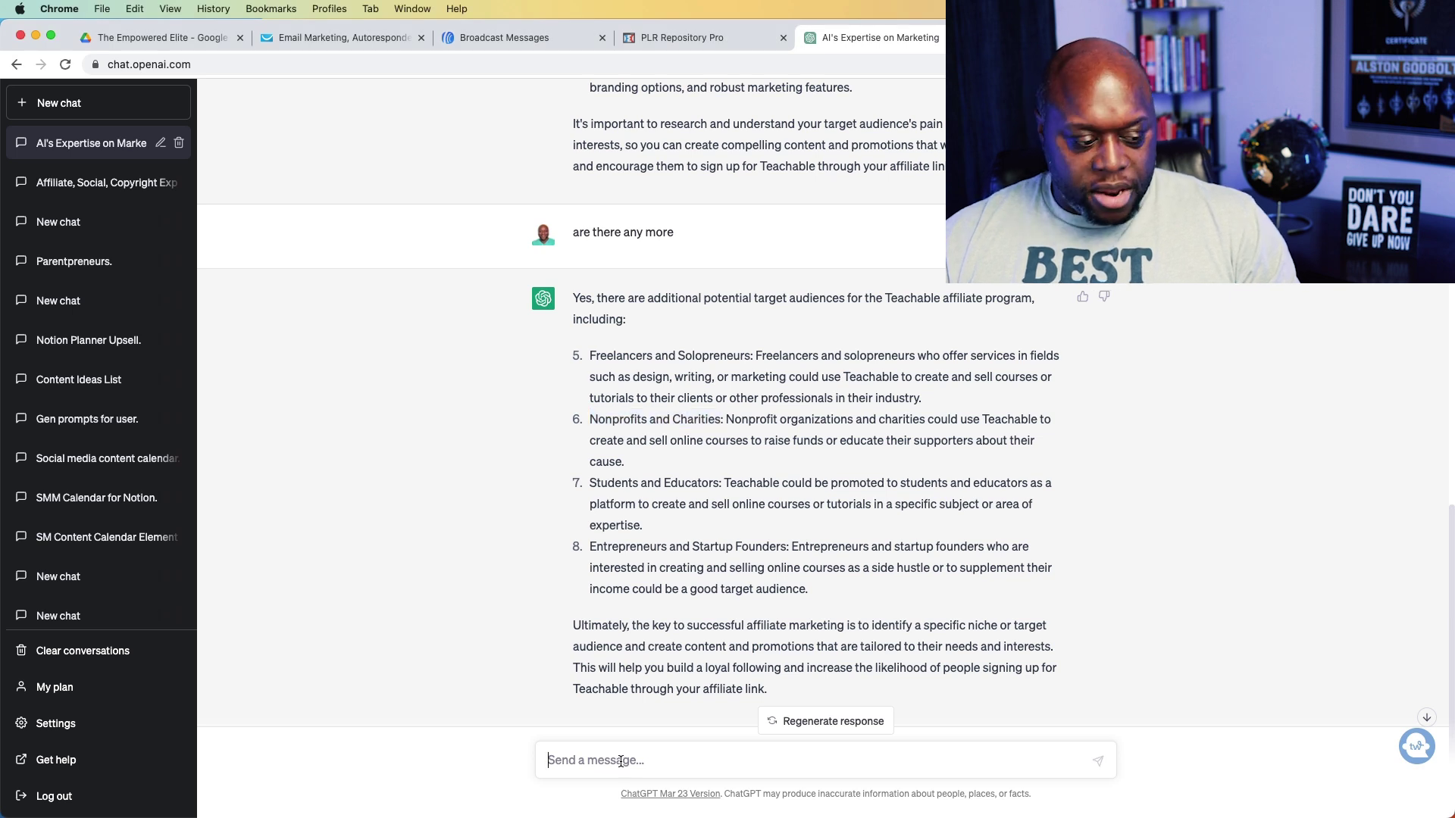
type("List 10 pain points my target audience is currently experiencing and why teachable is the solution")
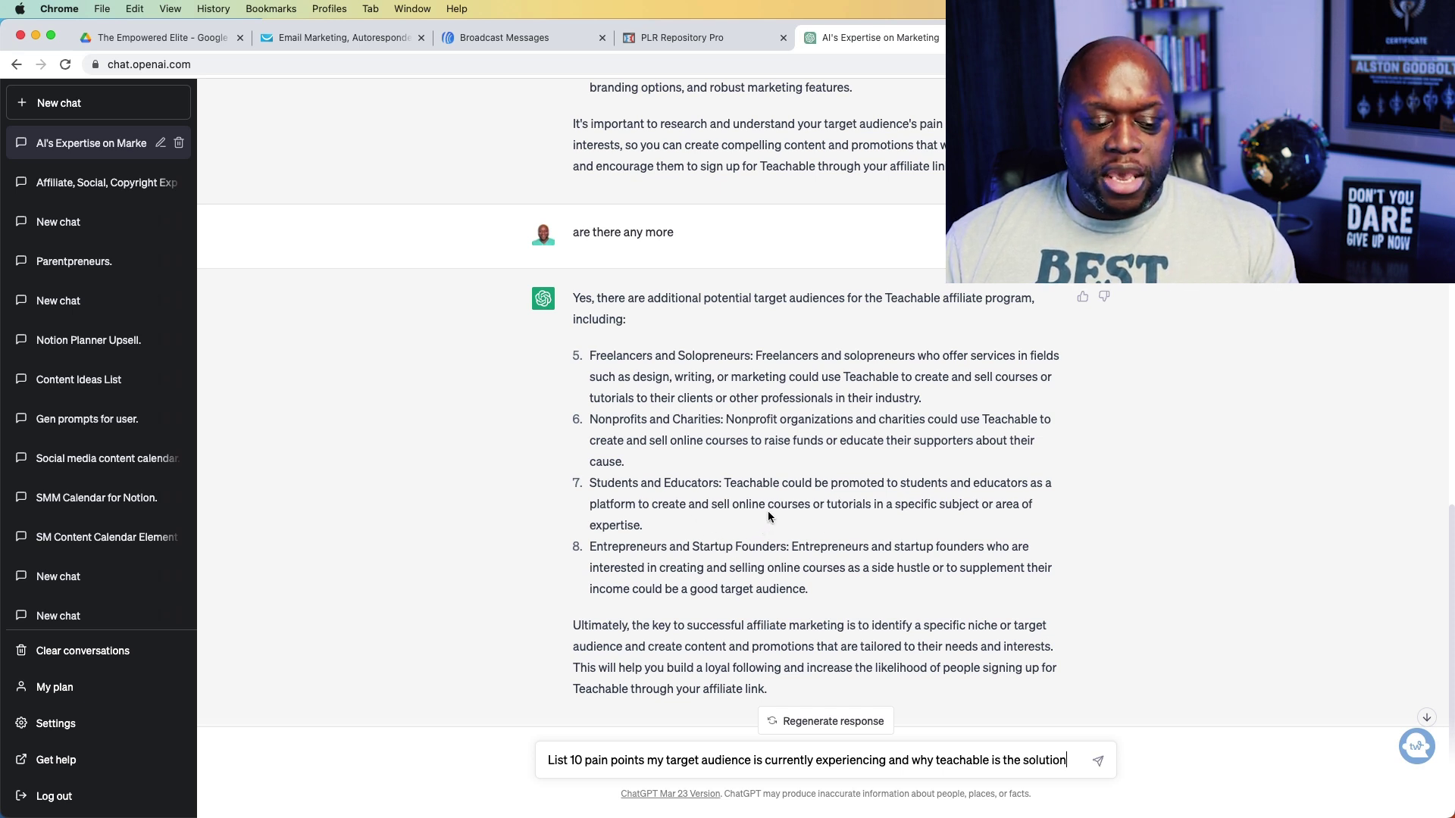
key("Return")
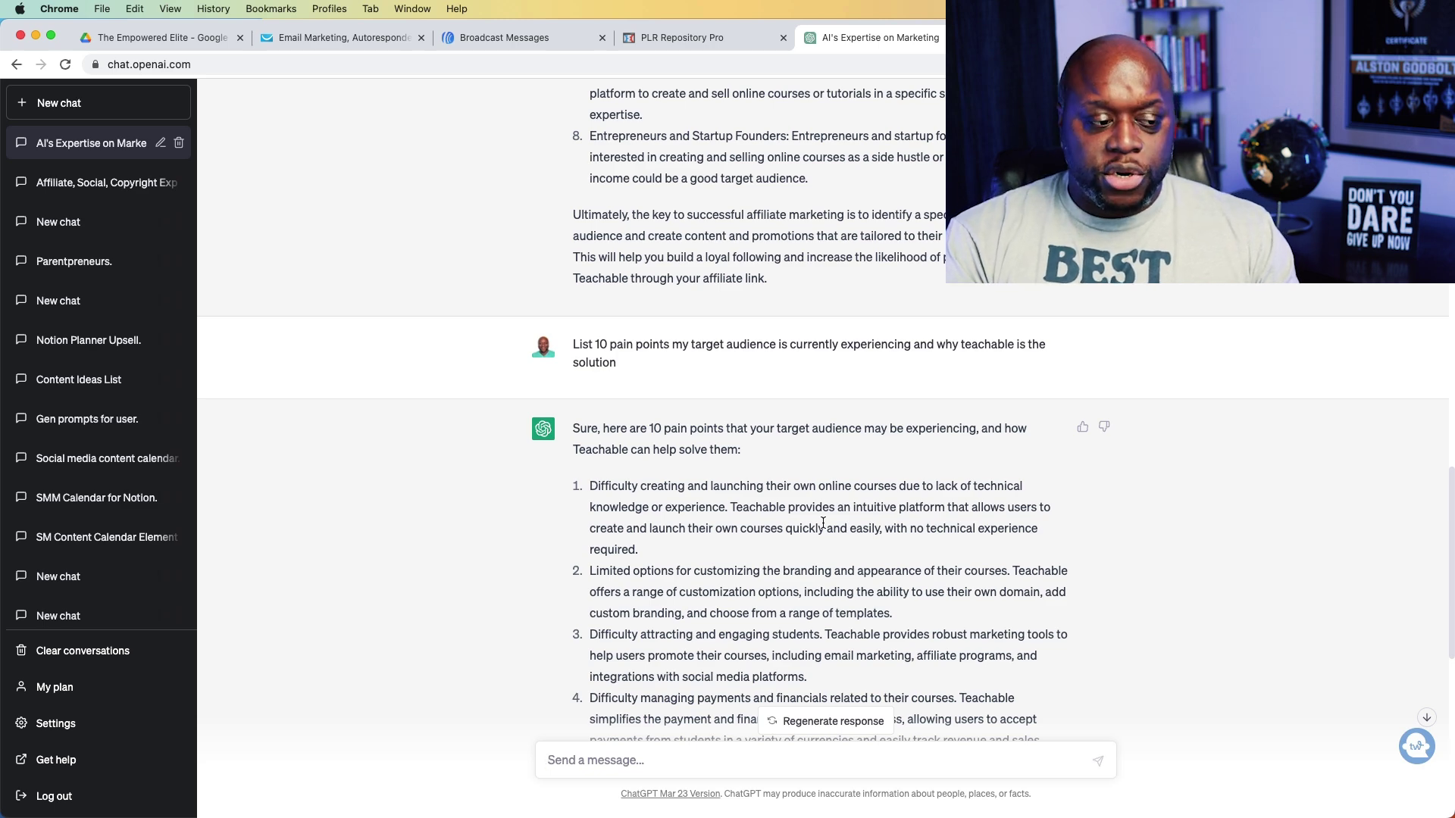
Step: Review the 10 pain points and Teachable solutions, then return to the message box
scroll(559, 449, "down", 5)
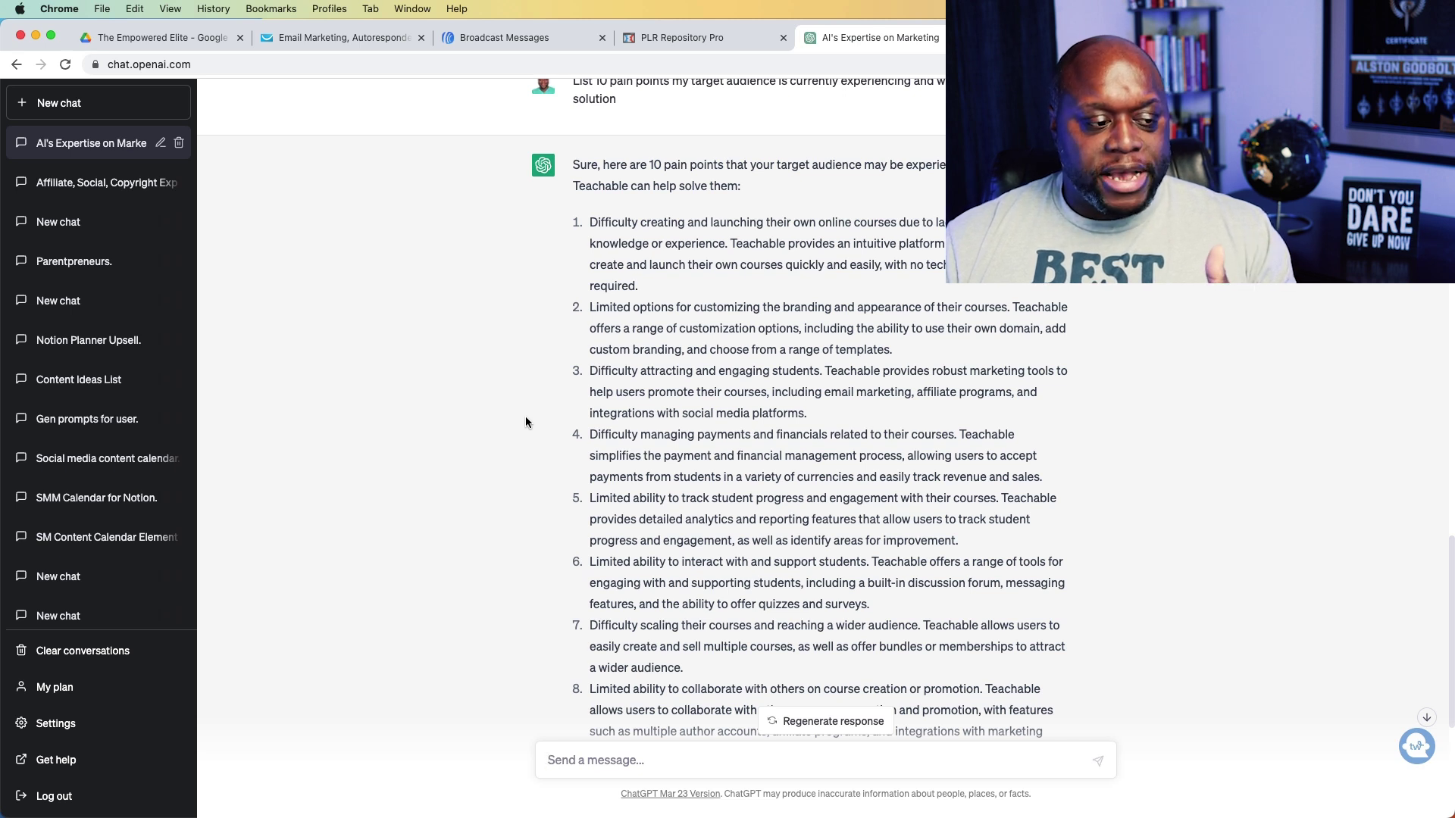
scroll(498, 476, "down", 1)
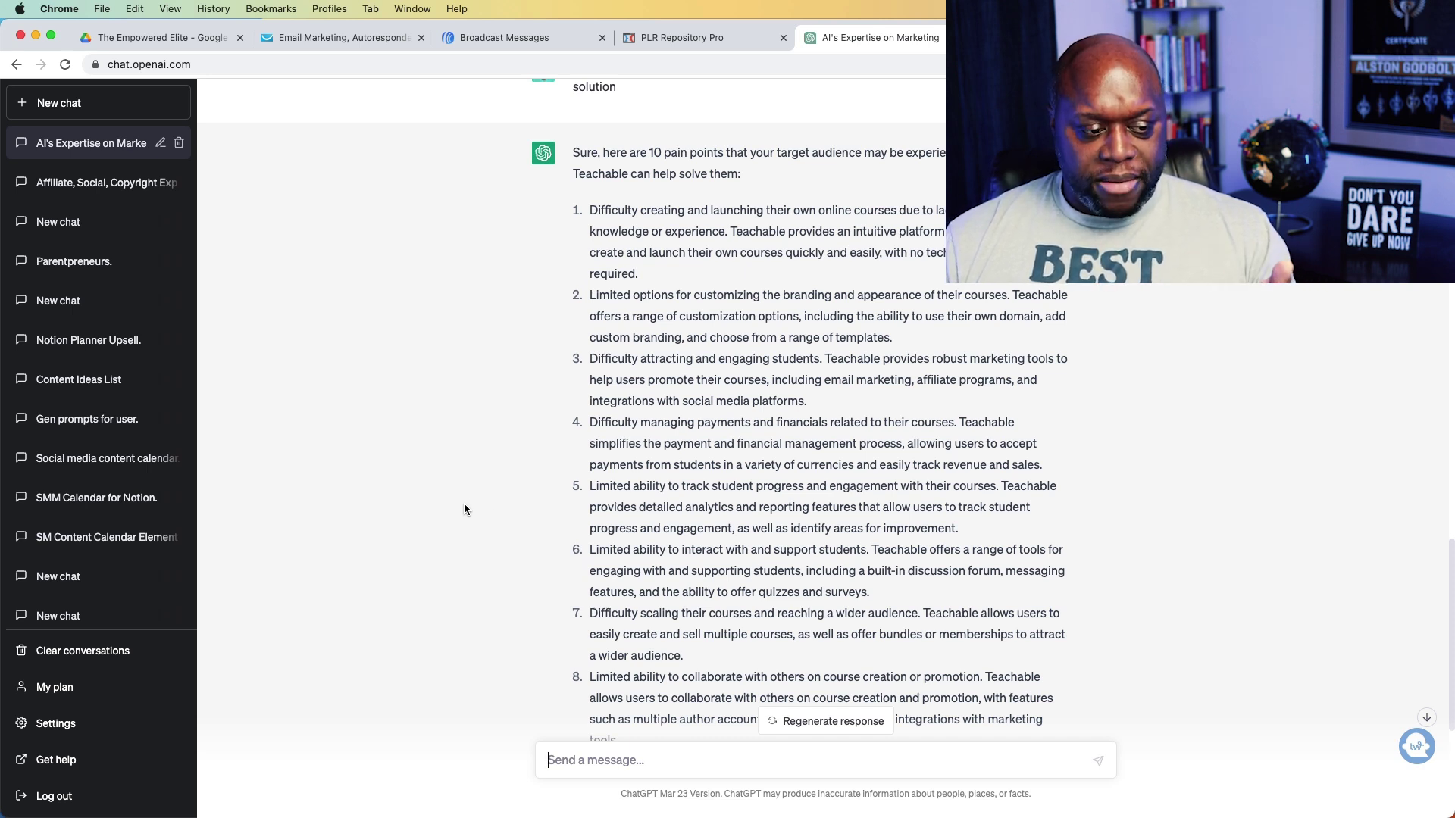
scroll(461, 514, "down", 1)
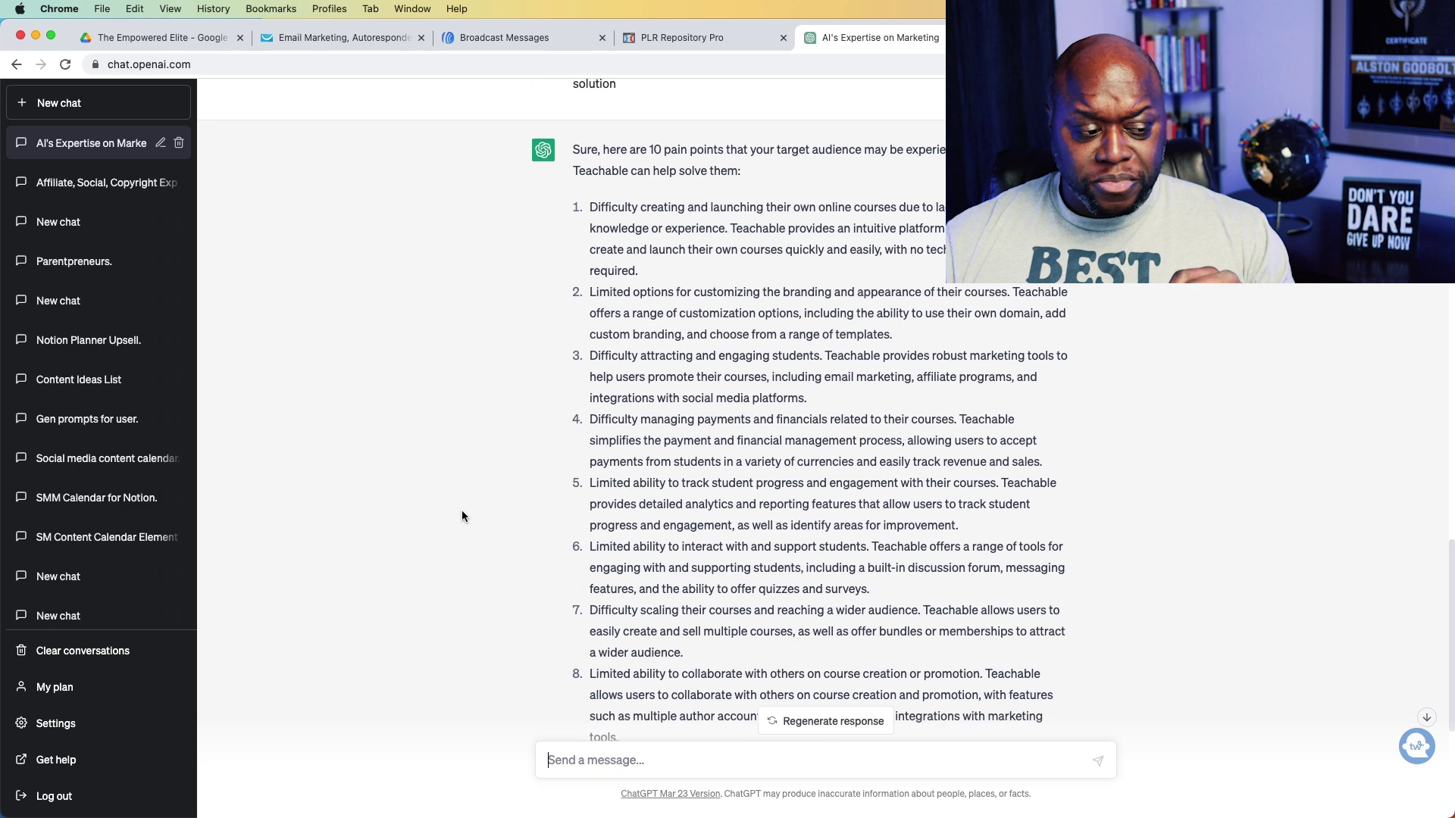
scroll(457, 517, "down", 3)
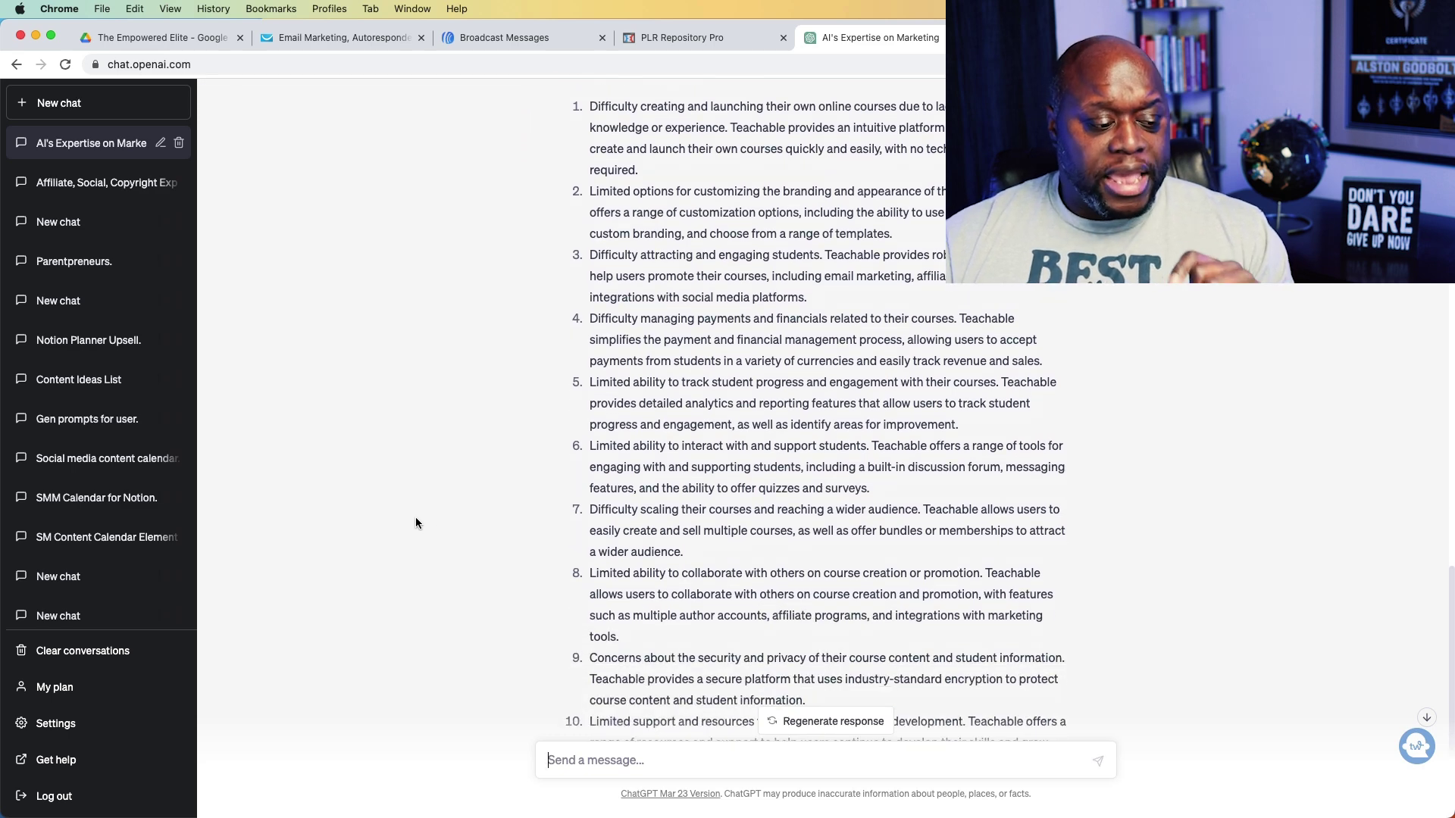
scroll(430, 520, "down", 8)
scroll(430, 520, "up", 8)
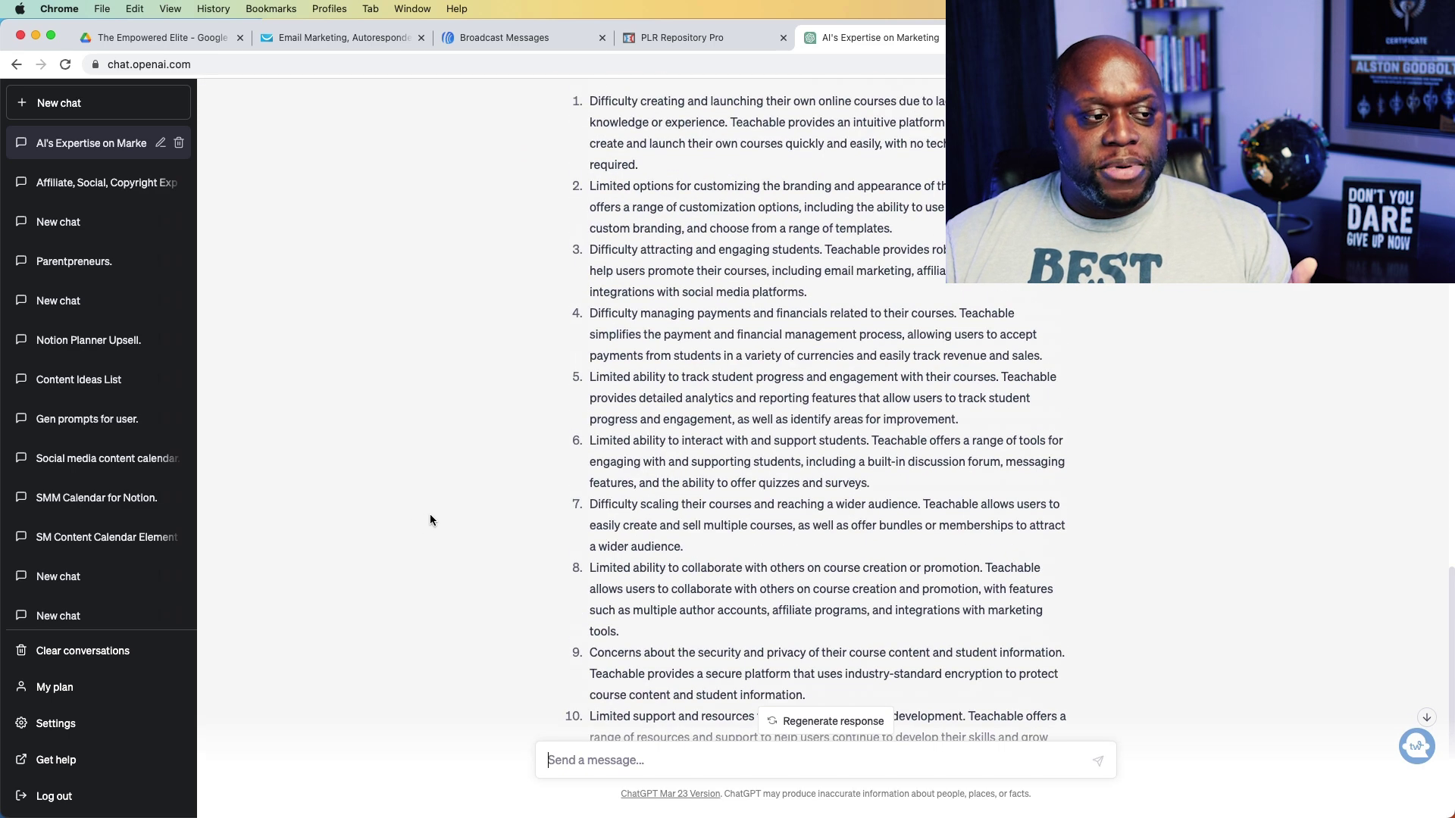
scroll(430, 520, "down", 8)
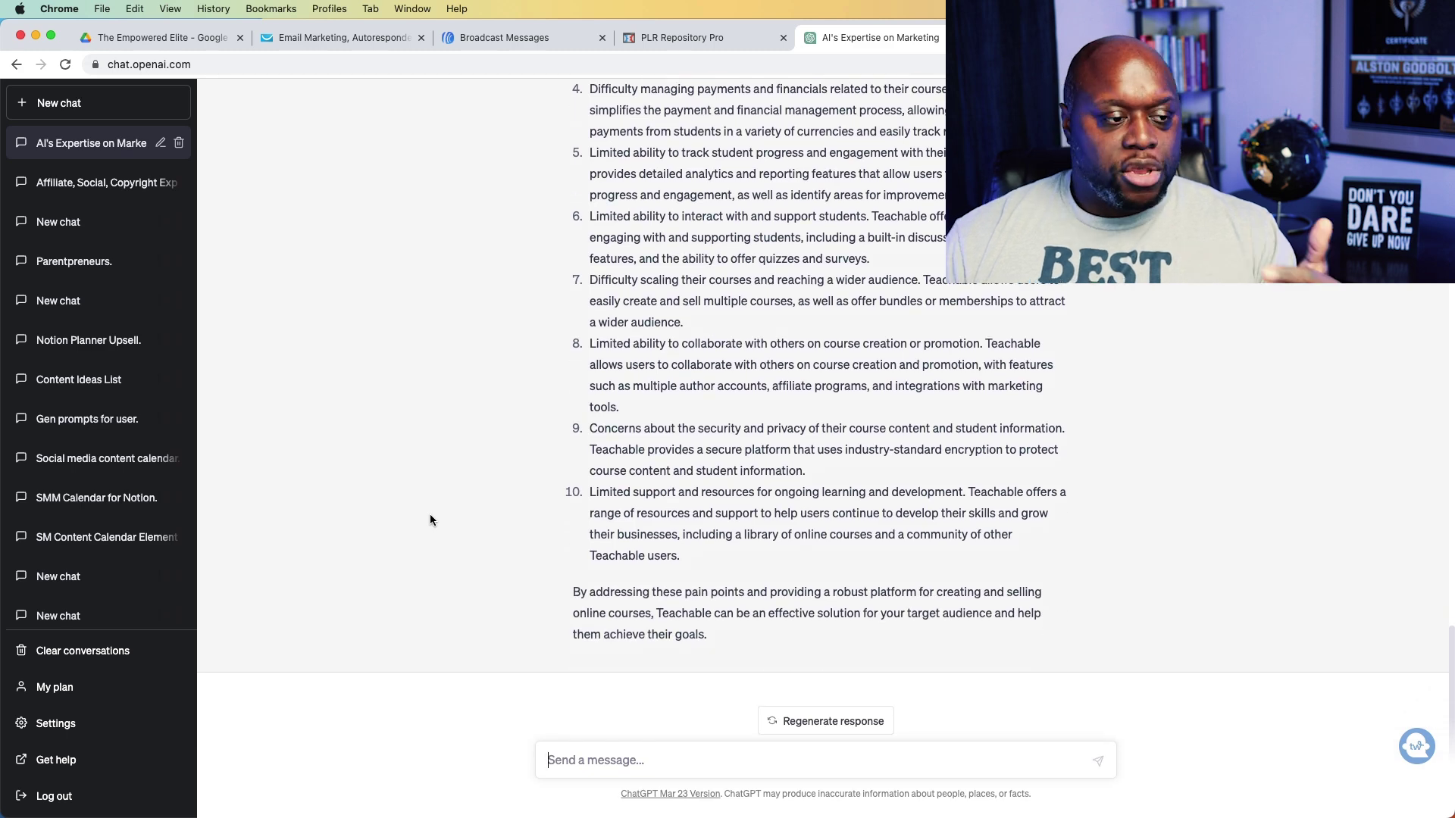
scroll(429, 519, "up", 10)
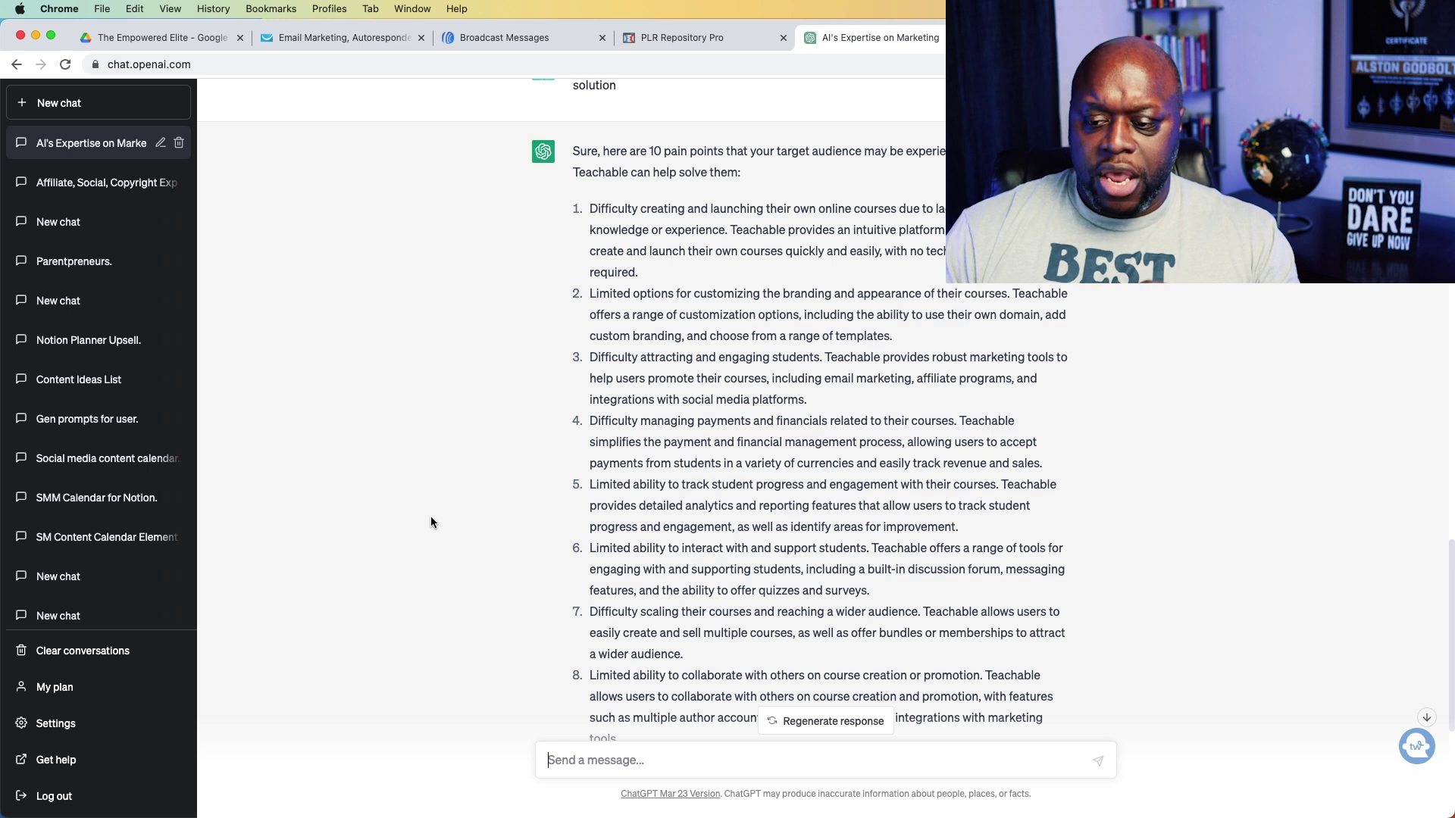
key("super+Tab")
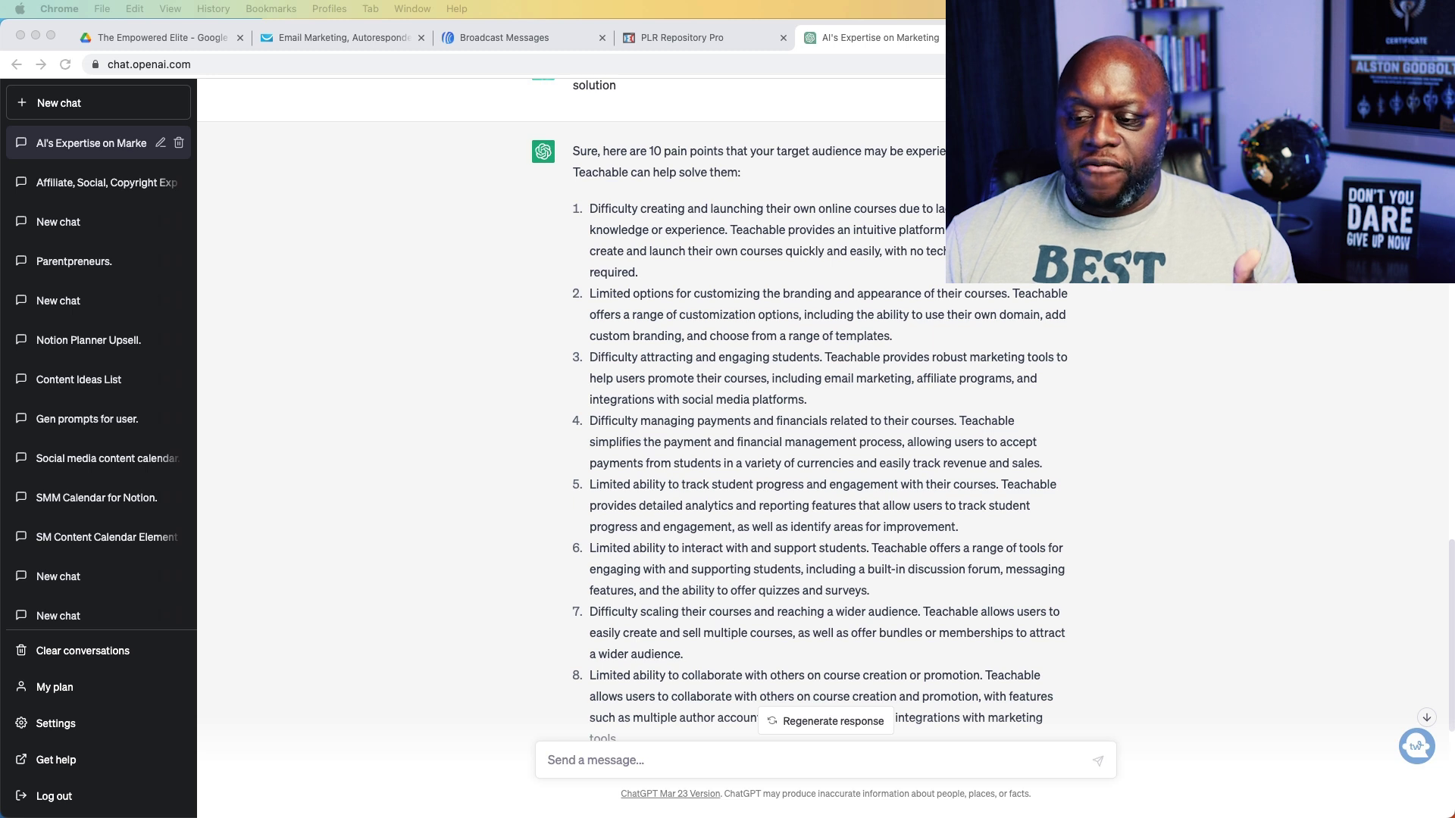
left_click(690, 760)
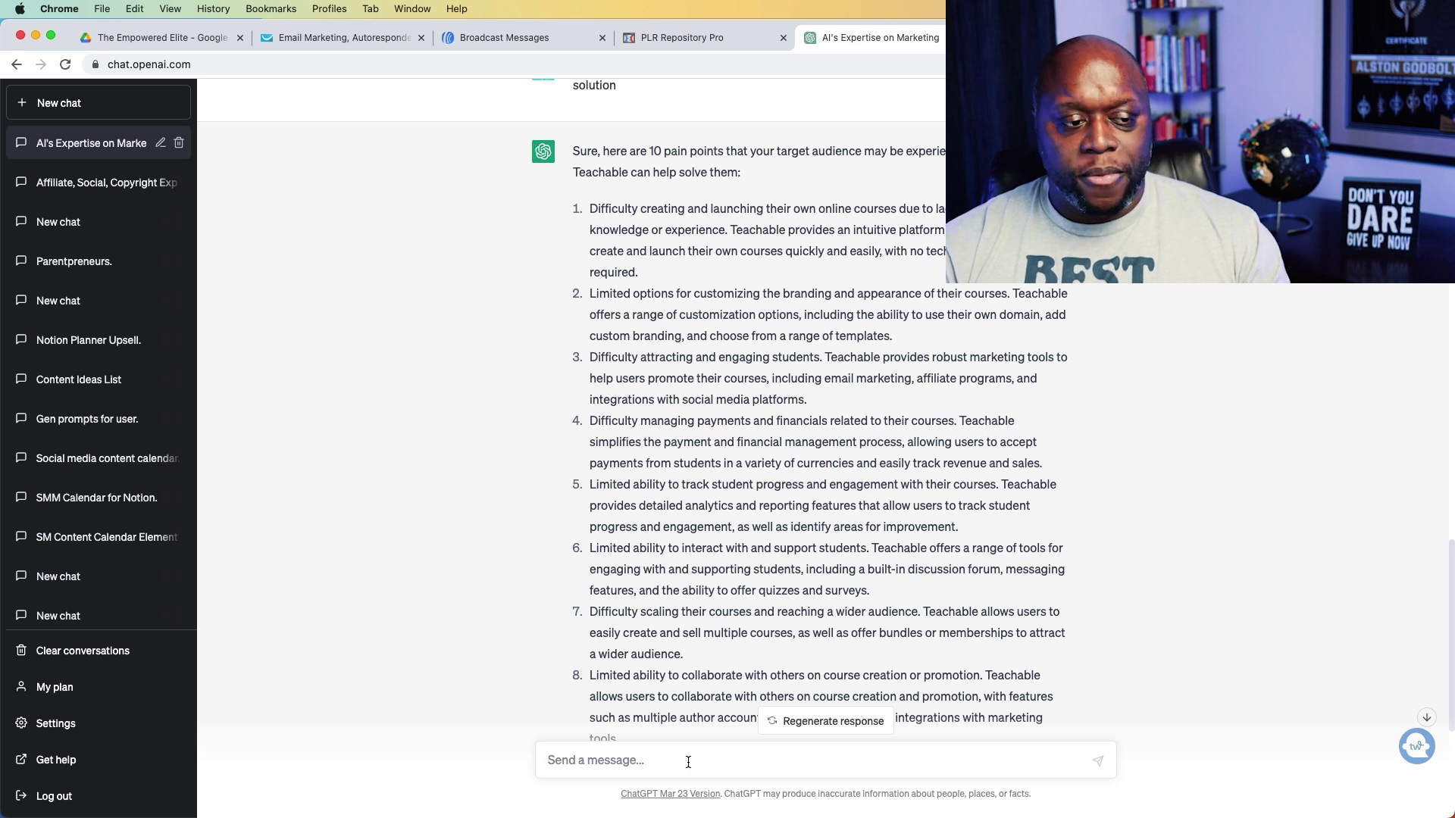
Step: Send 'as an affiliate, list 5 ways to promote teachable' and view the answer
type("as an affiliate, list 5 ways to promote teachable")
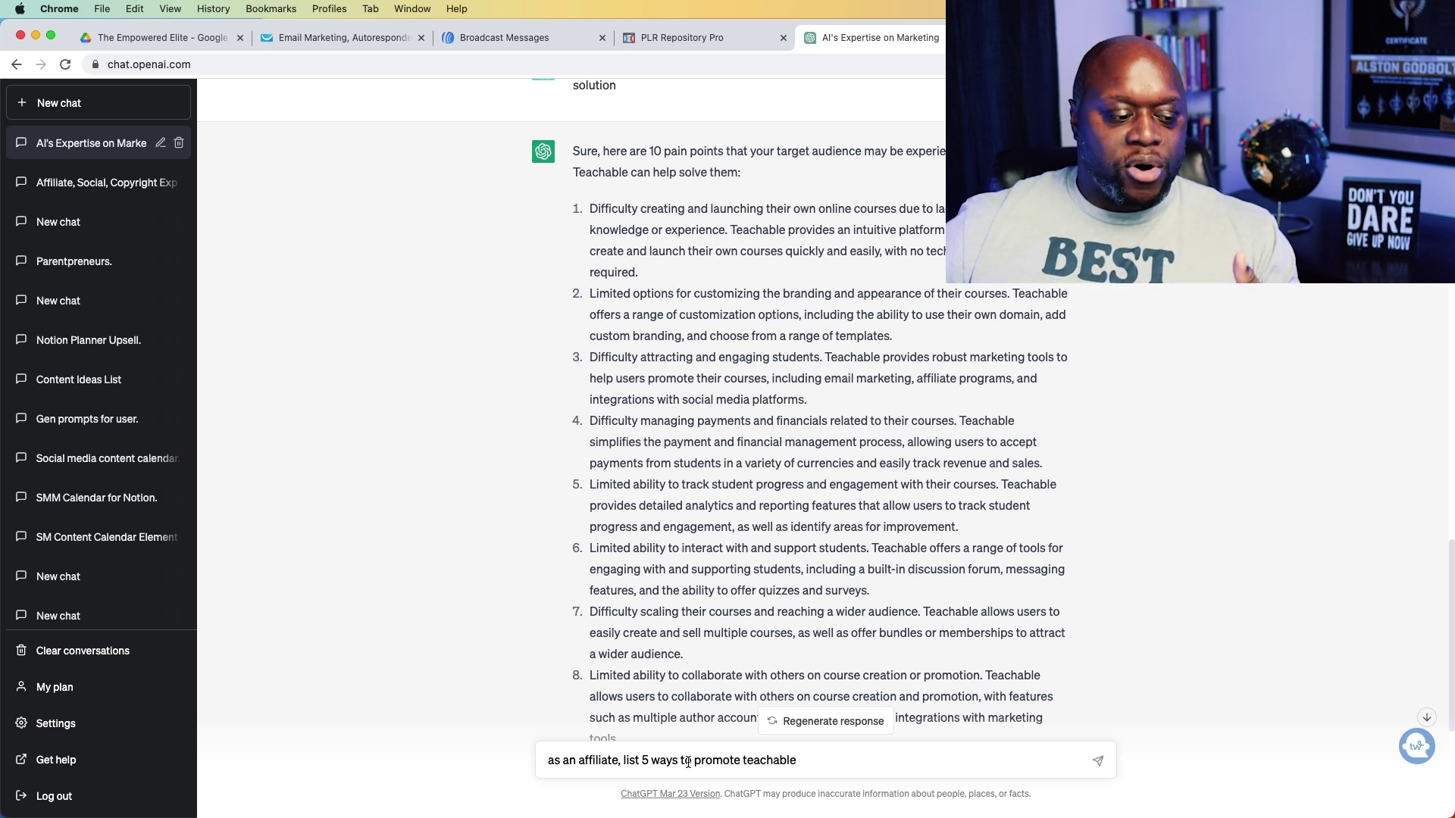
key("Return")
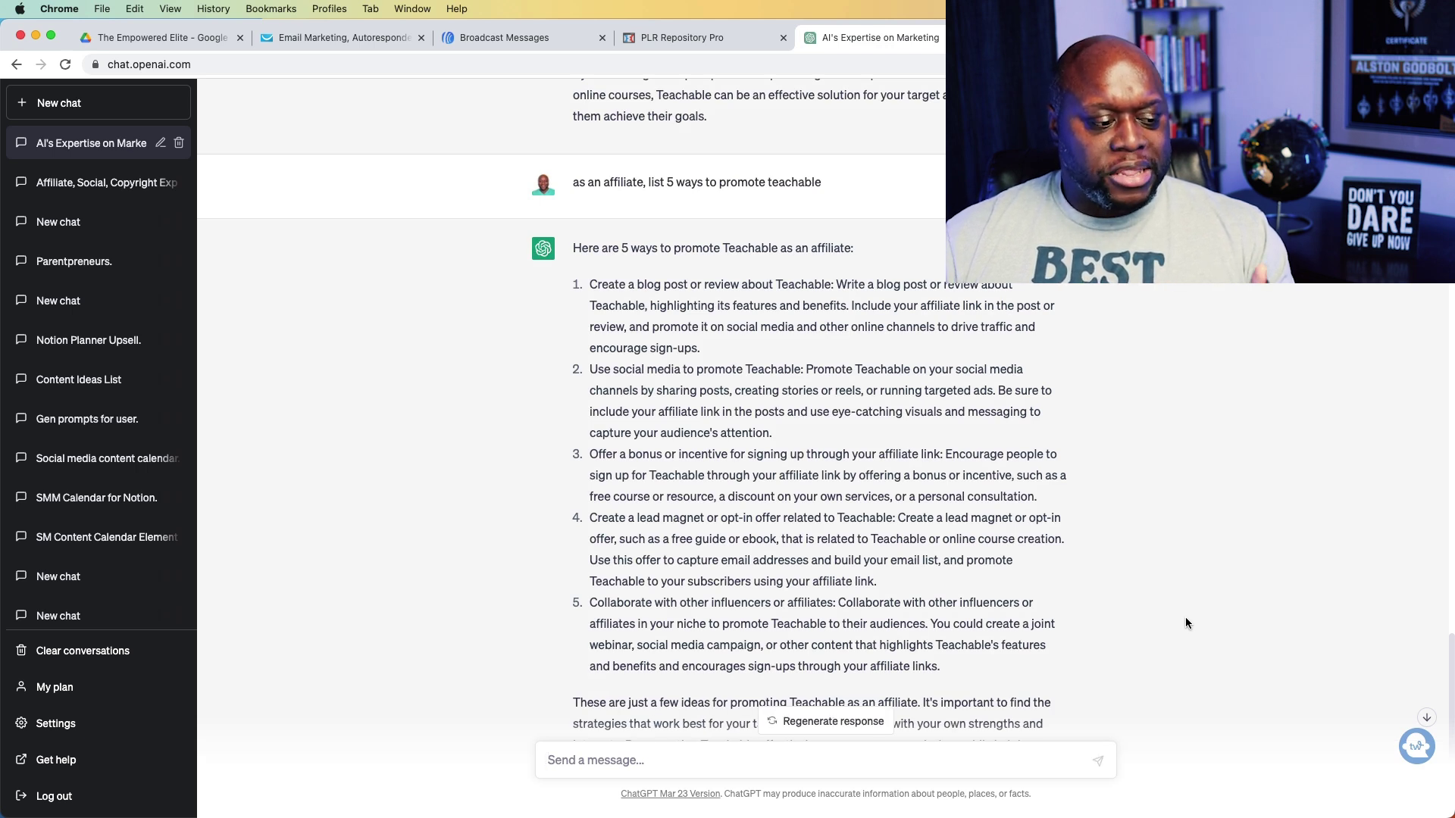
scroll(1185, 617, "down", 4)
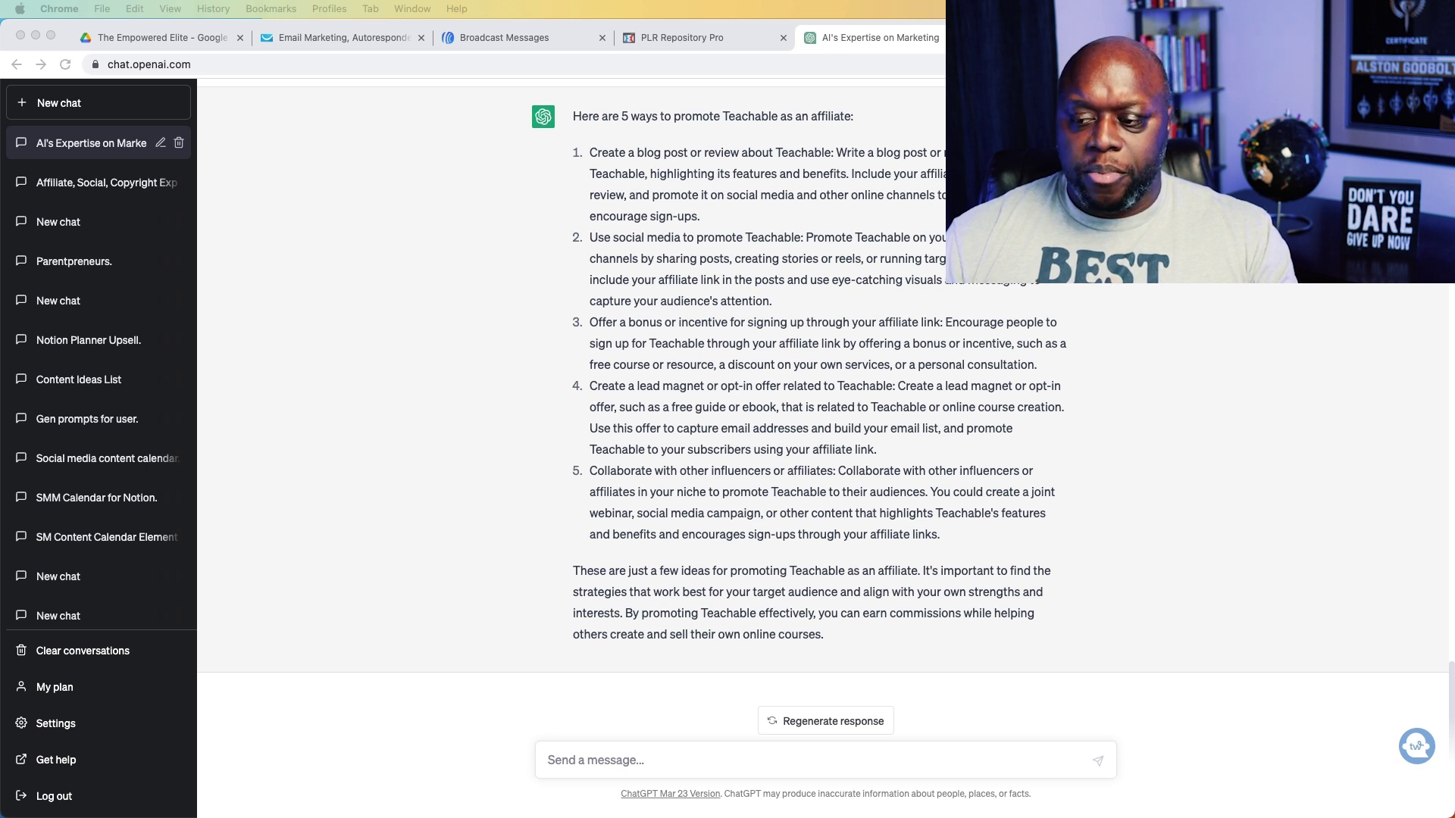
Step: Send the prepared prompt asking for five Teachable lead magnet ideas
left_click(770, 764)
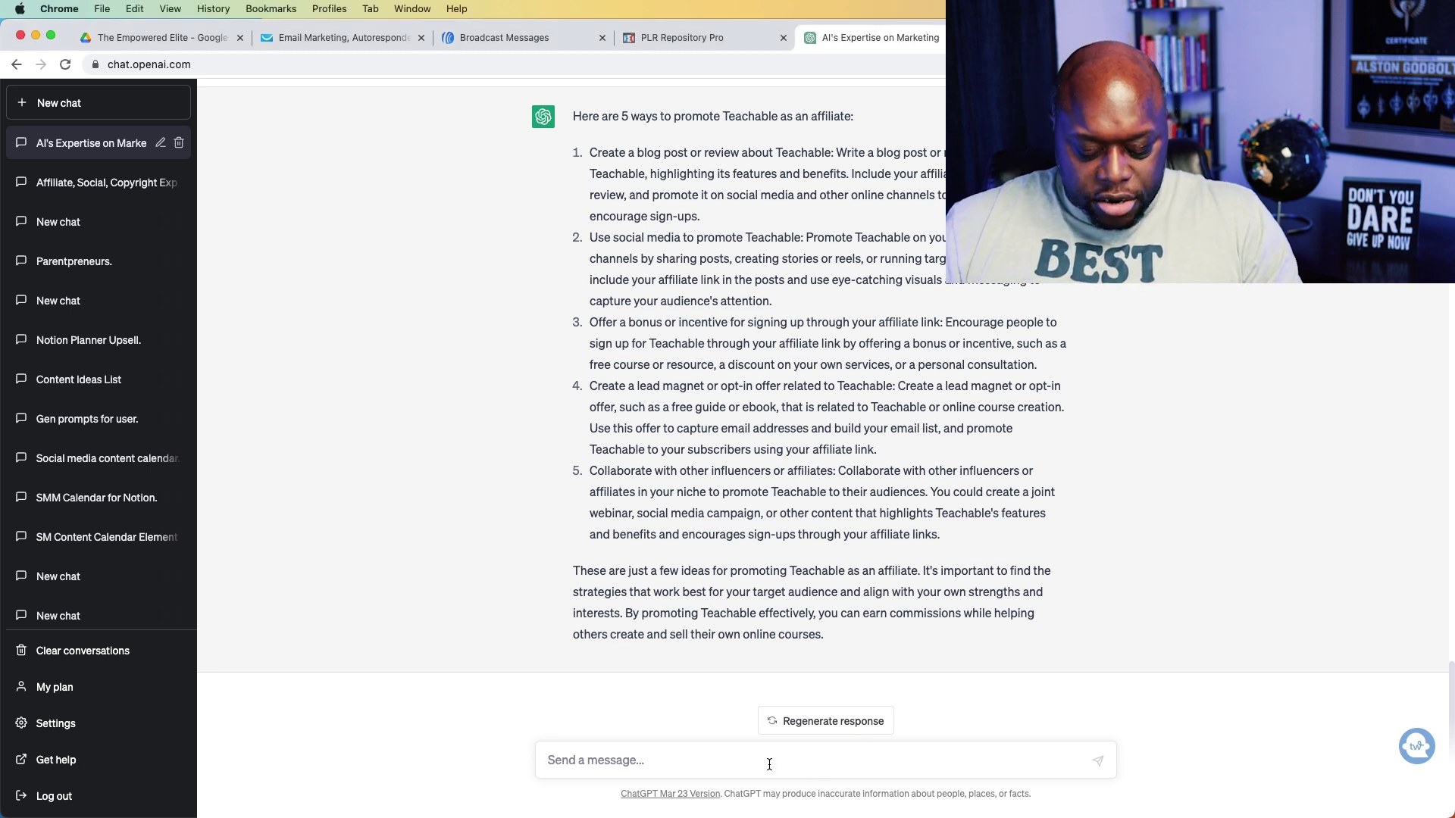
type("List 5 lead magnet ideas to promote teachable as an affiliate")
key("Return")
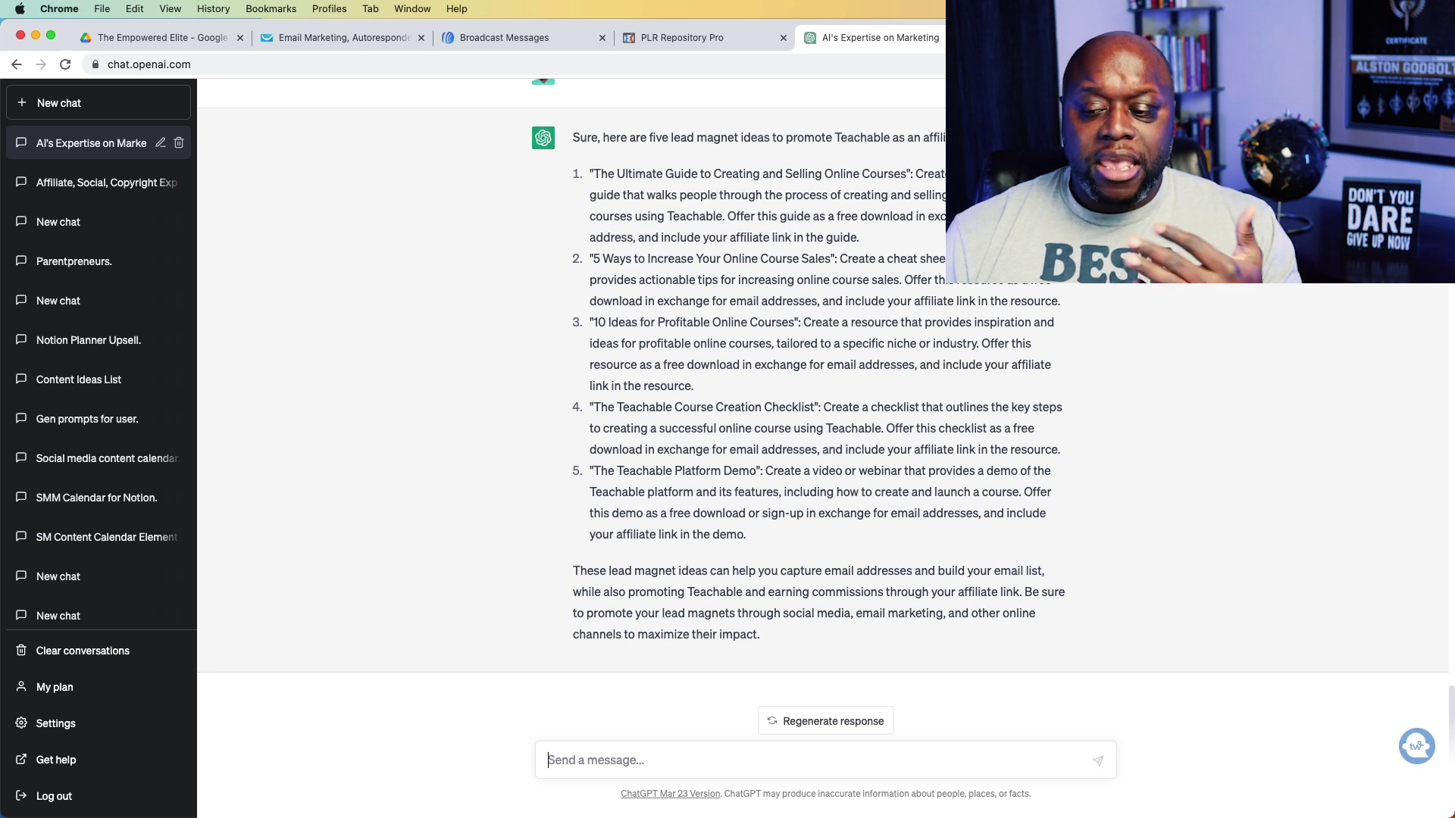
key("super+Tab")
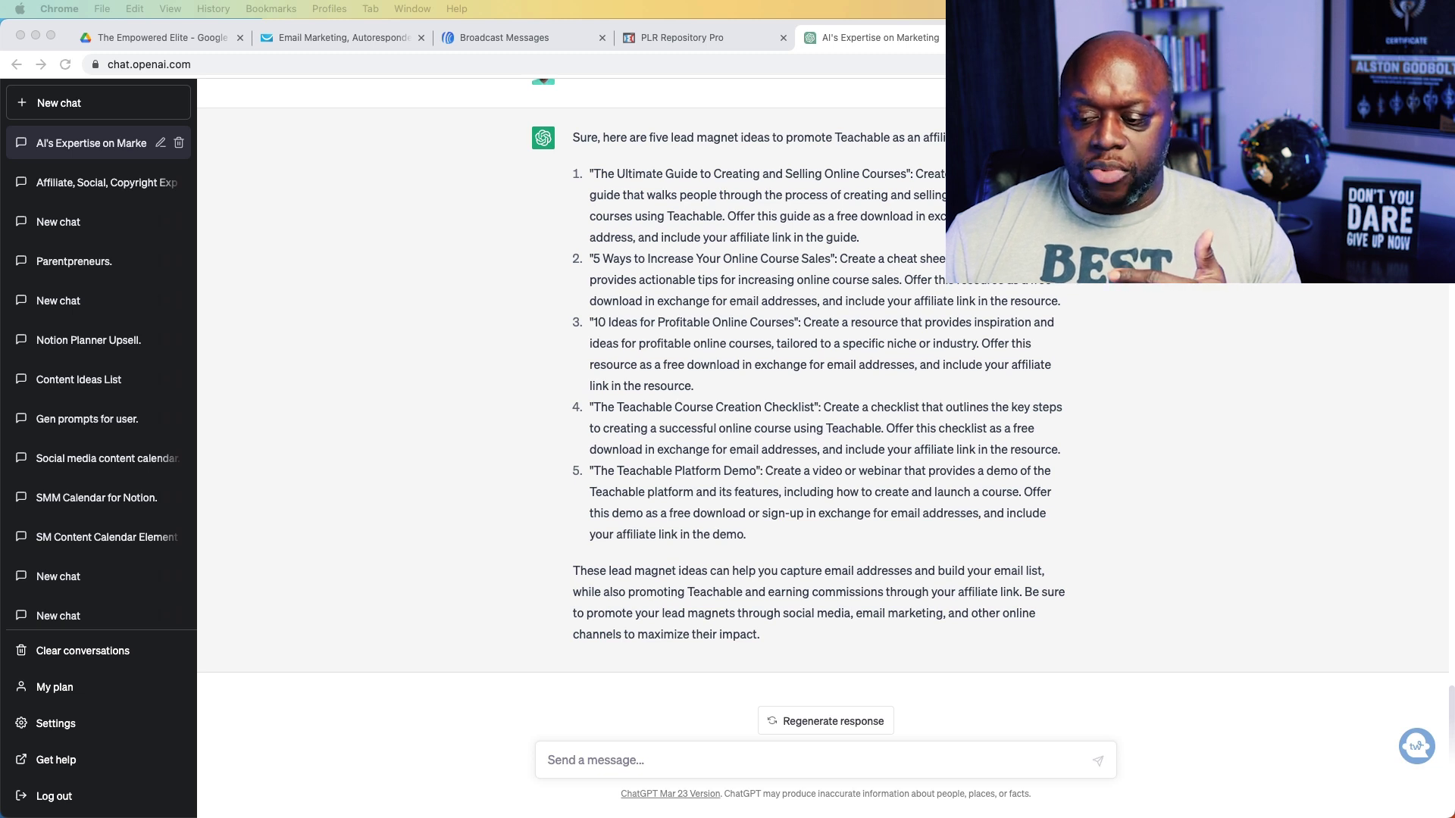
Step: Send 'Create a 10 day email sequence to promote teachable.'
left_click(798, 759)
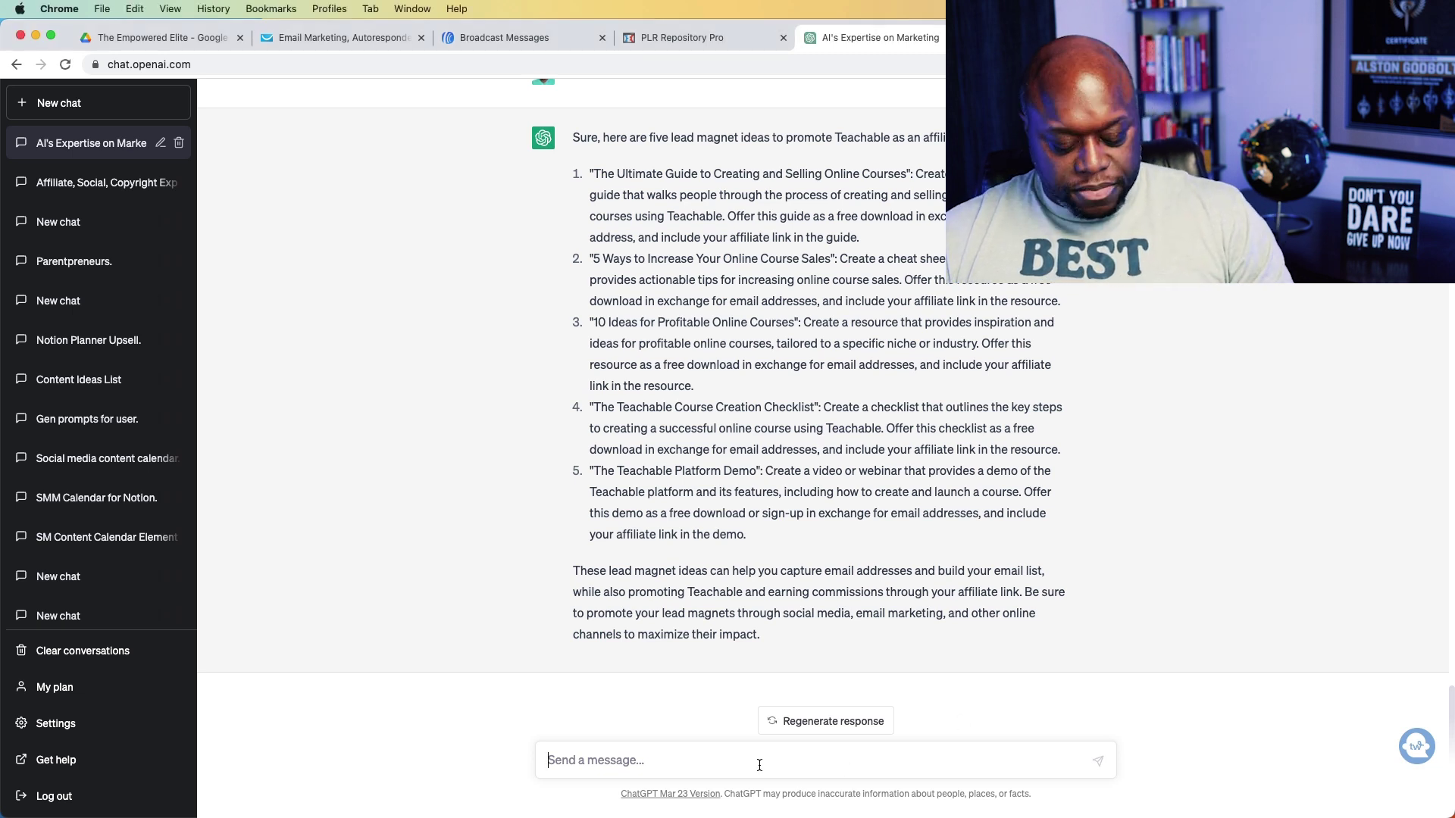
type("Create a 10 day email sequence  to promote teachable")
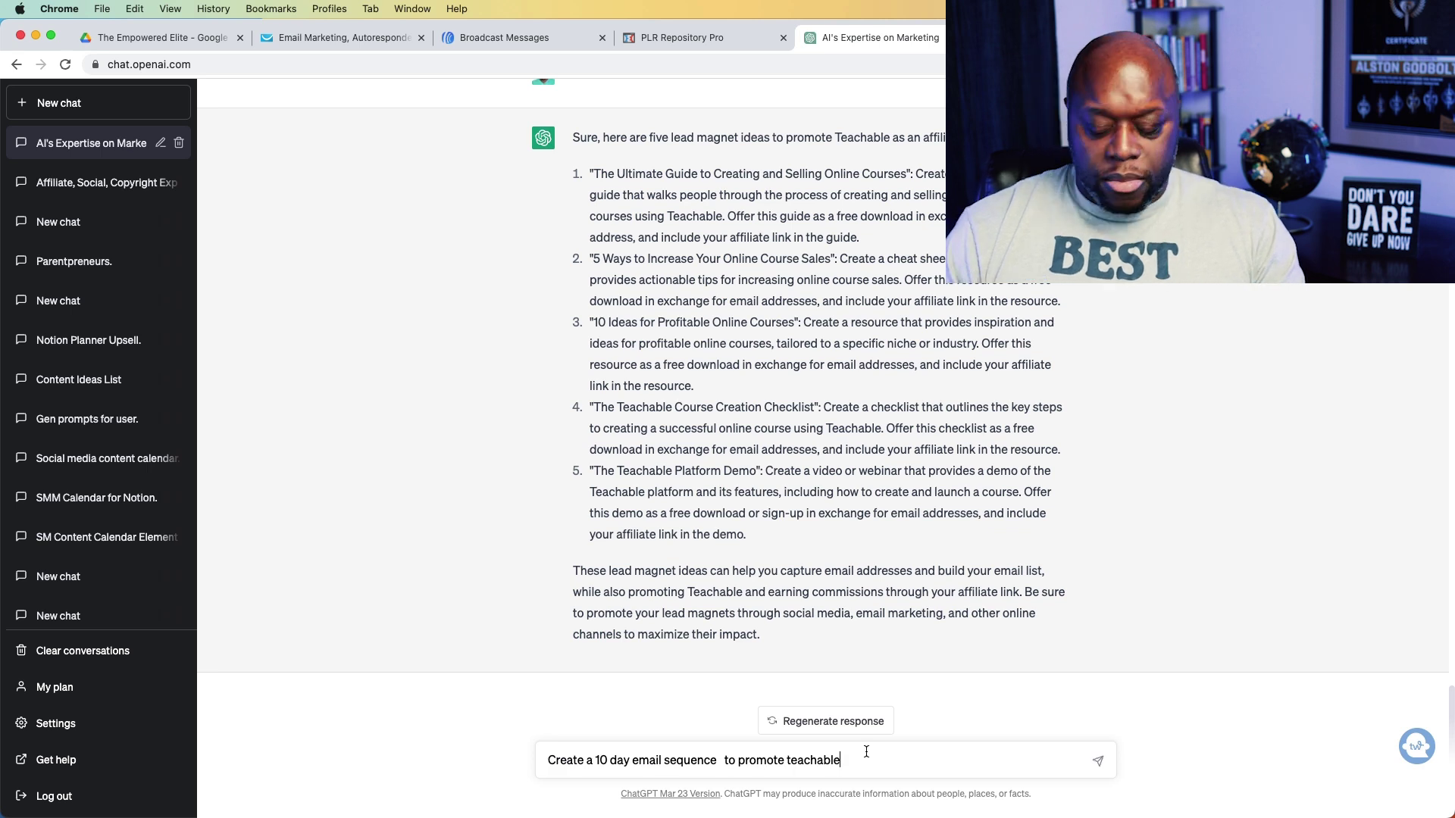
type(".")
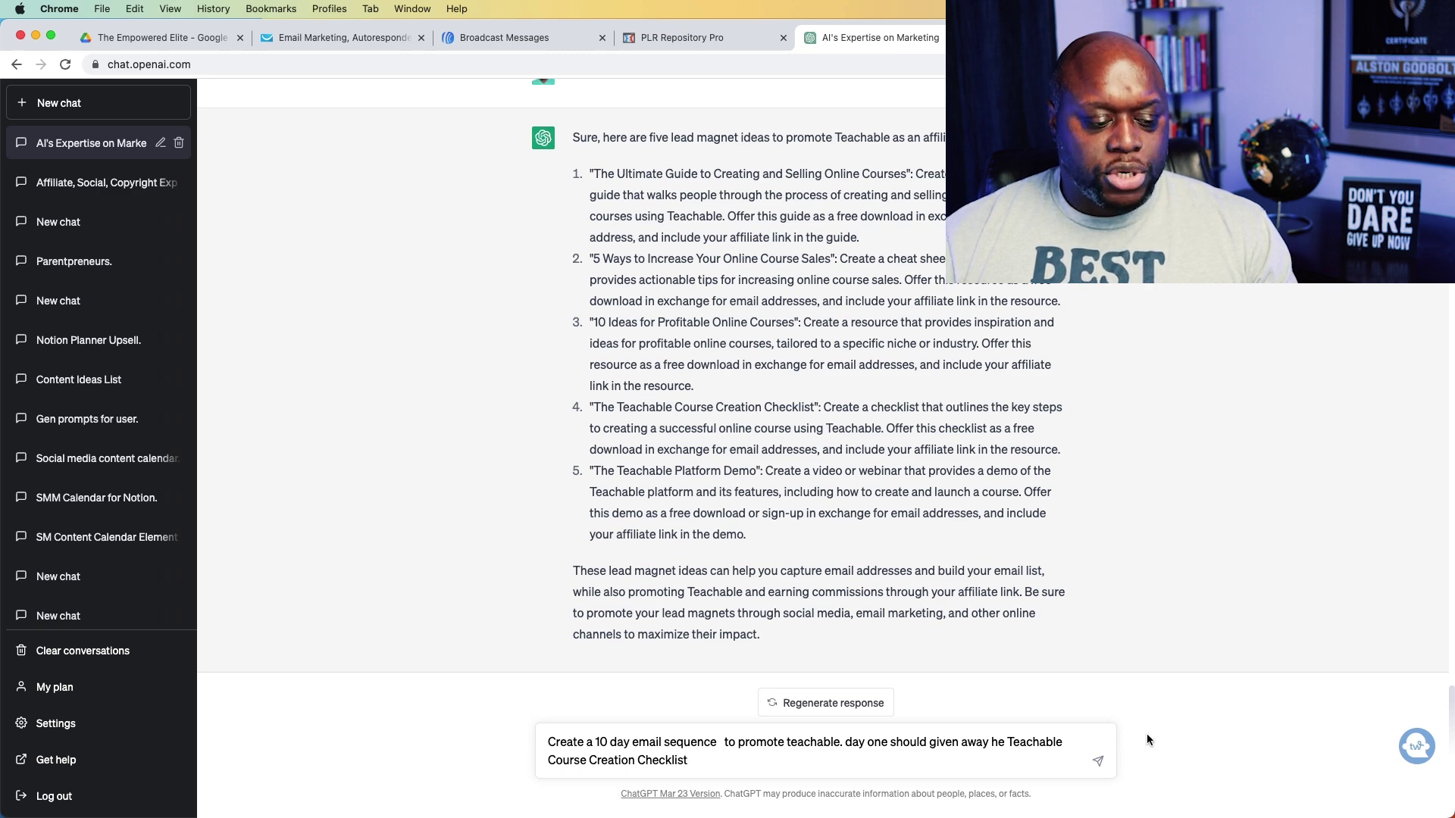
key("Return")
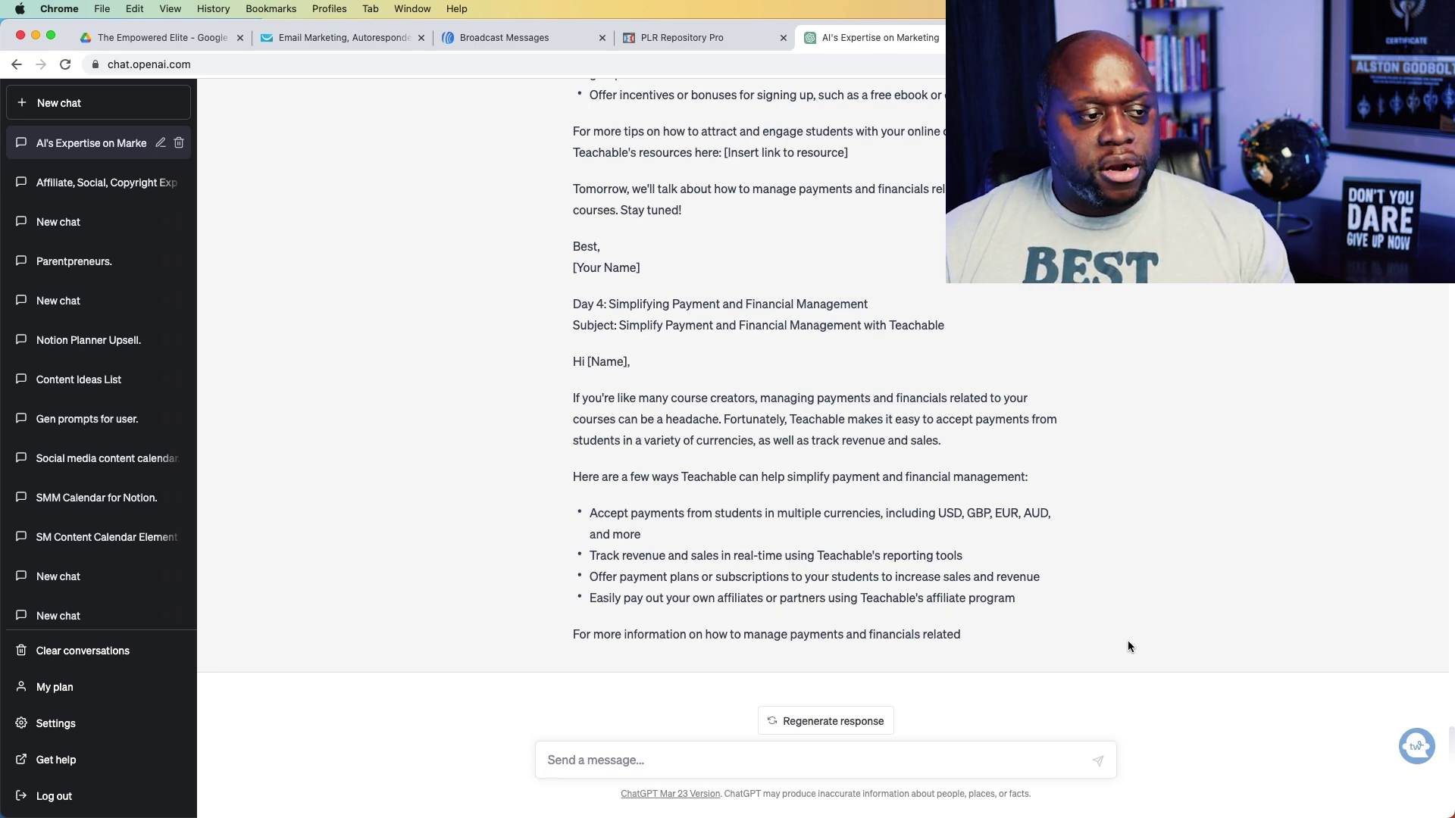
Step: Scroll through the email sequence reply, including the Day 2 customization email
scroll(1127, 641, "up", 15)
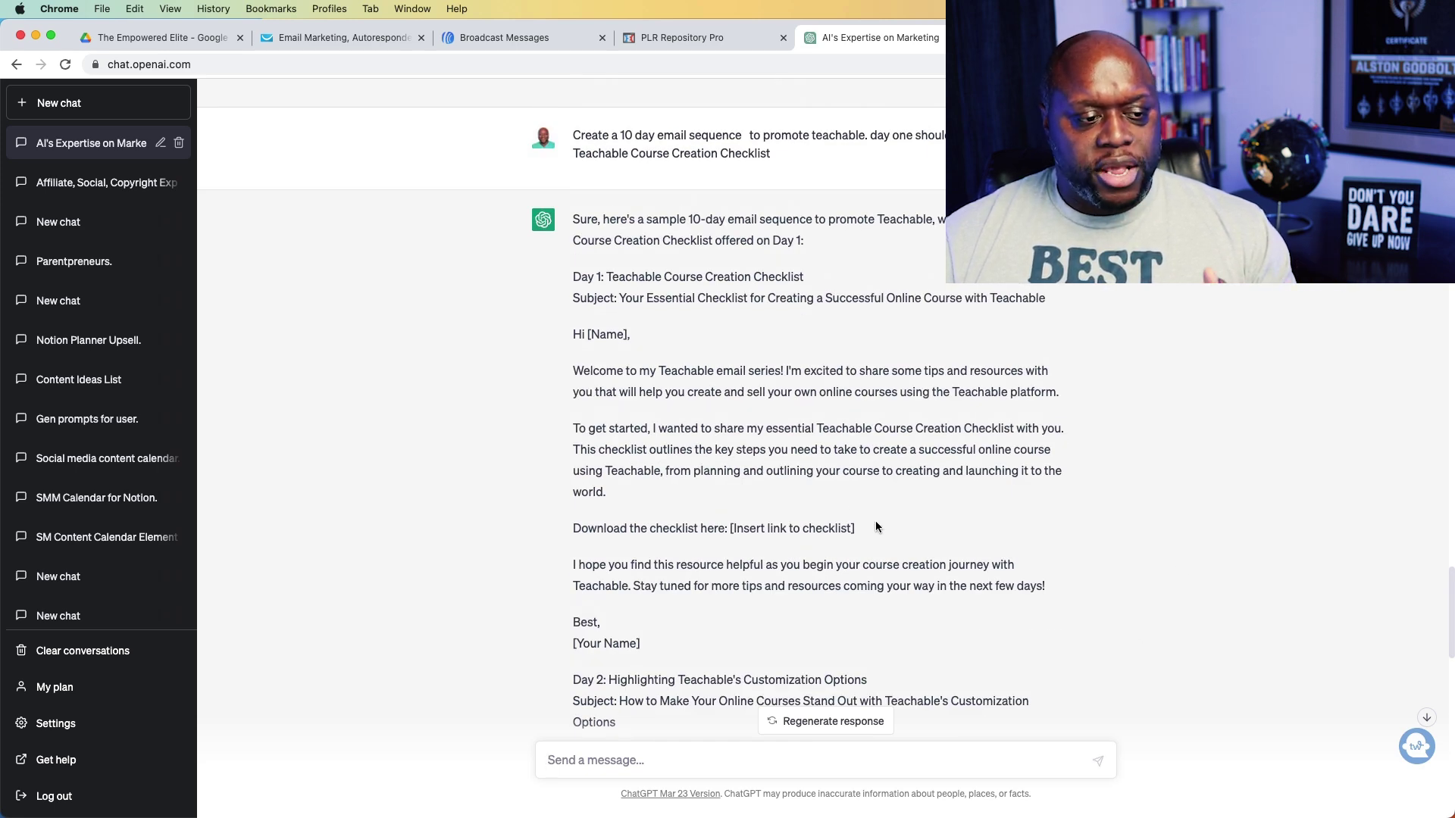
scroll(880, 523, "down", 5)
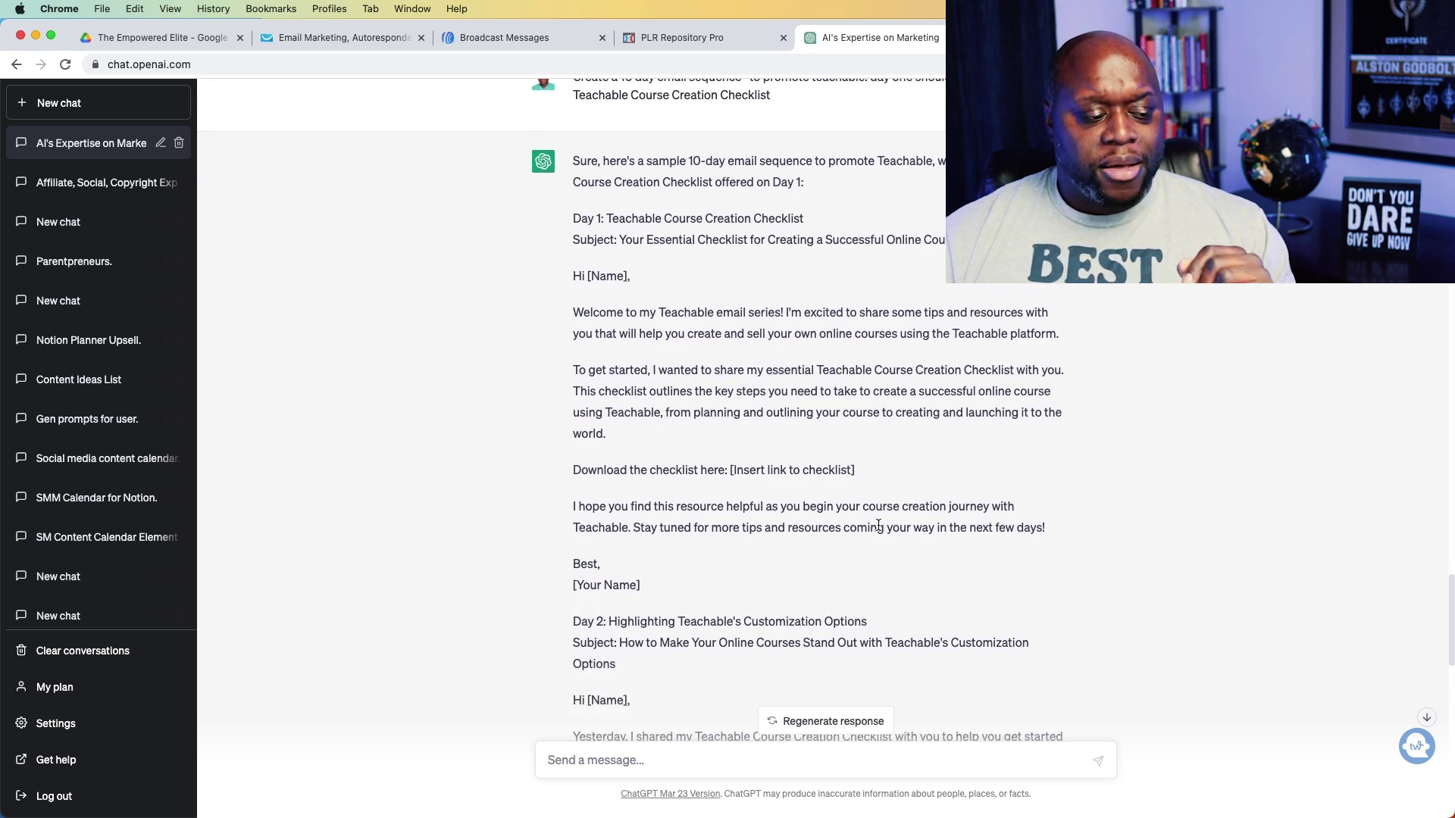
scroll(878, 526, "down", 3)
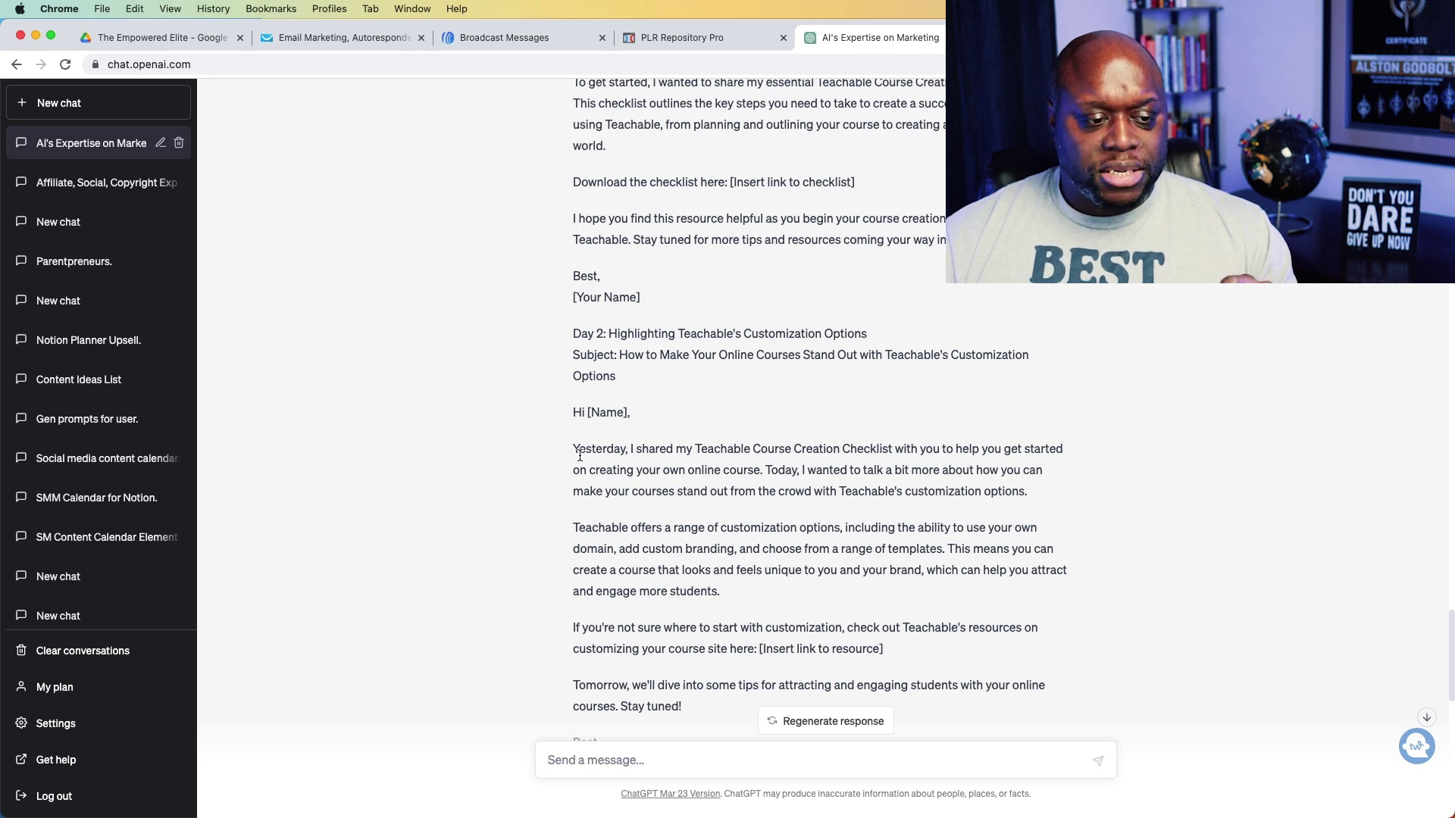
scroll(487, 474, "down", 6)
scroll(512, 477, "up", 4)
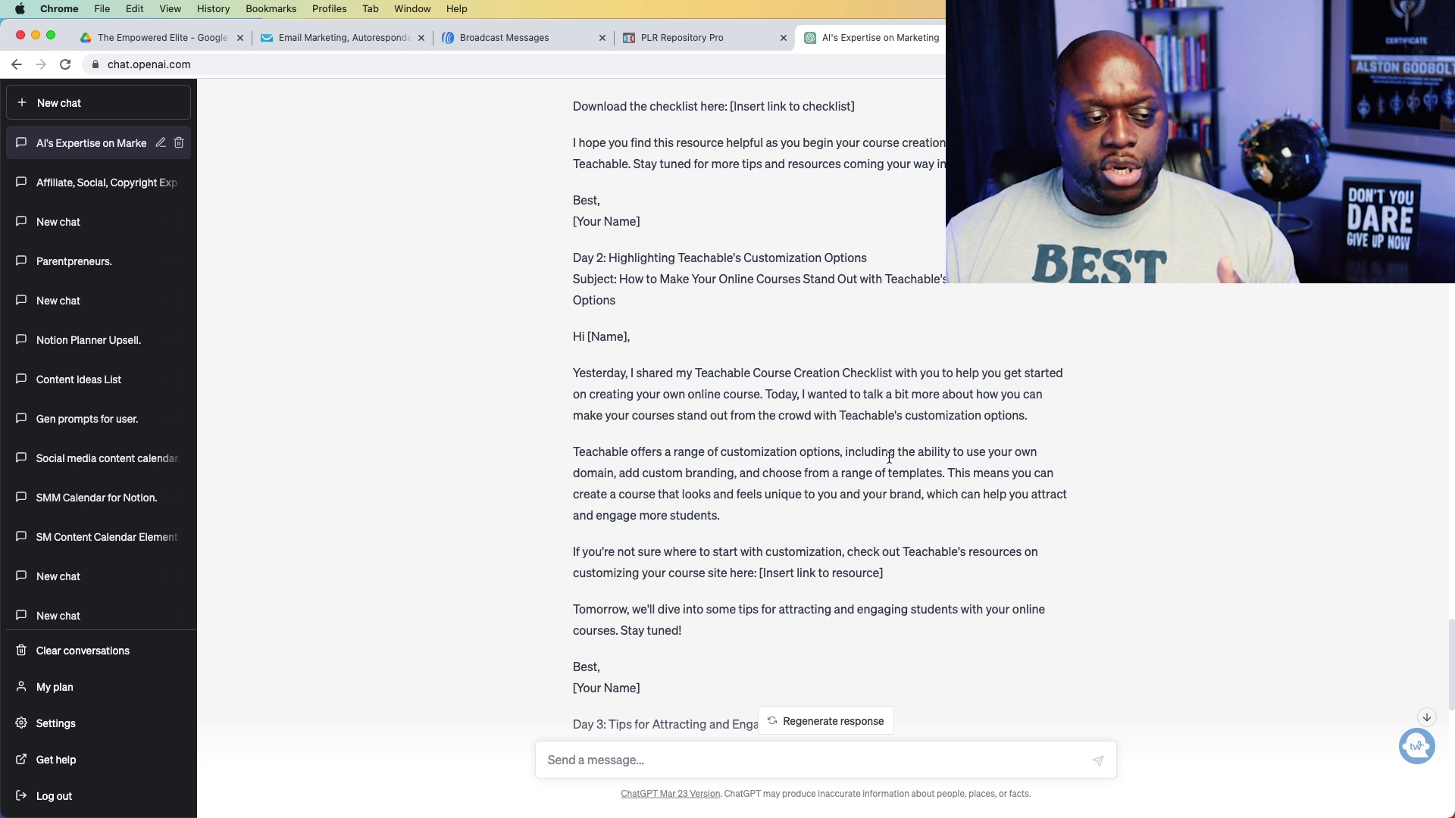
scroll(985, 530, "up", 1)
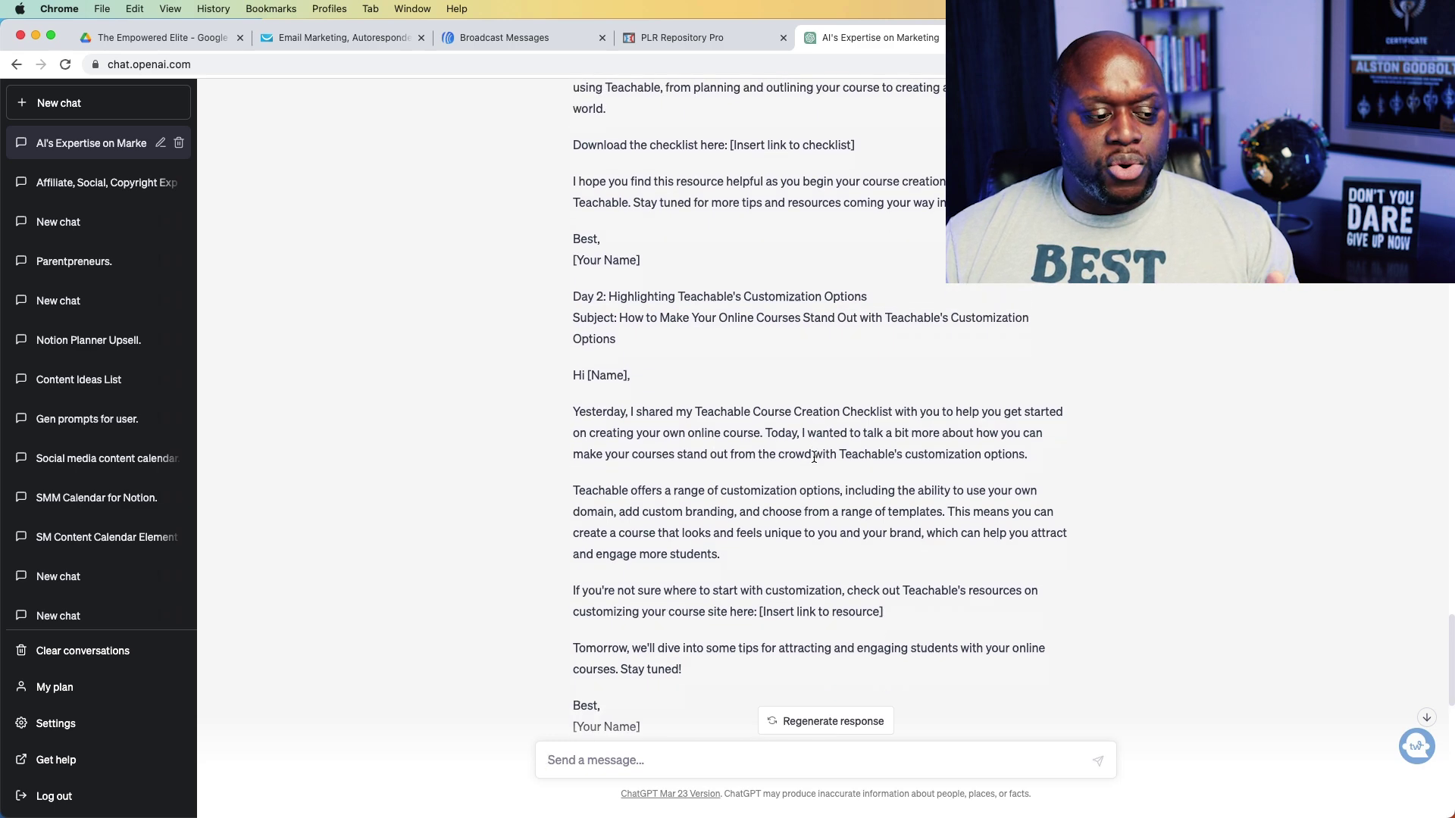
scroll(907, 554, "down", 3)
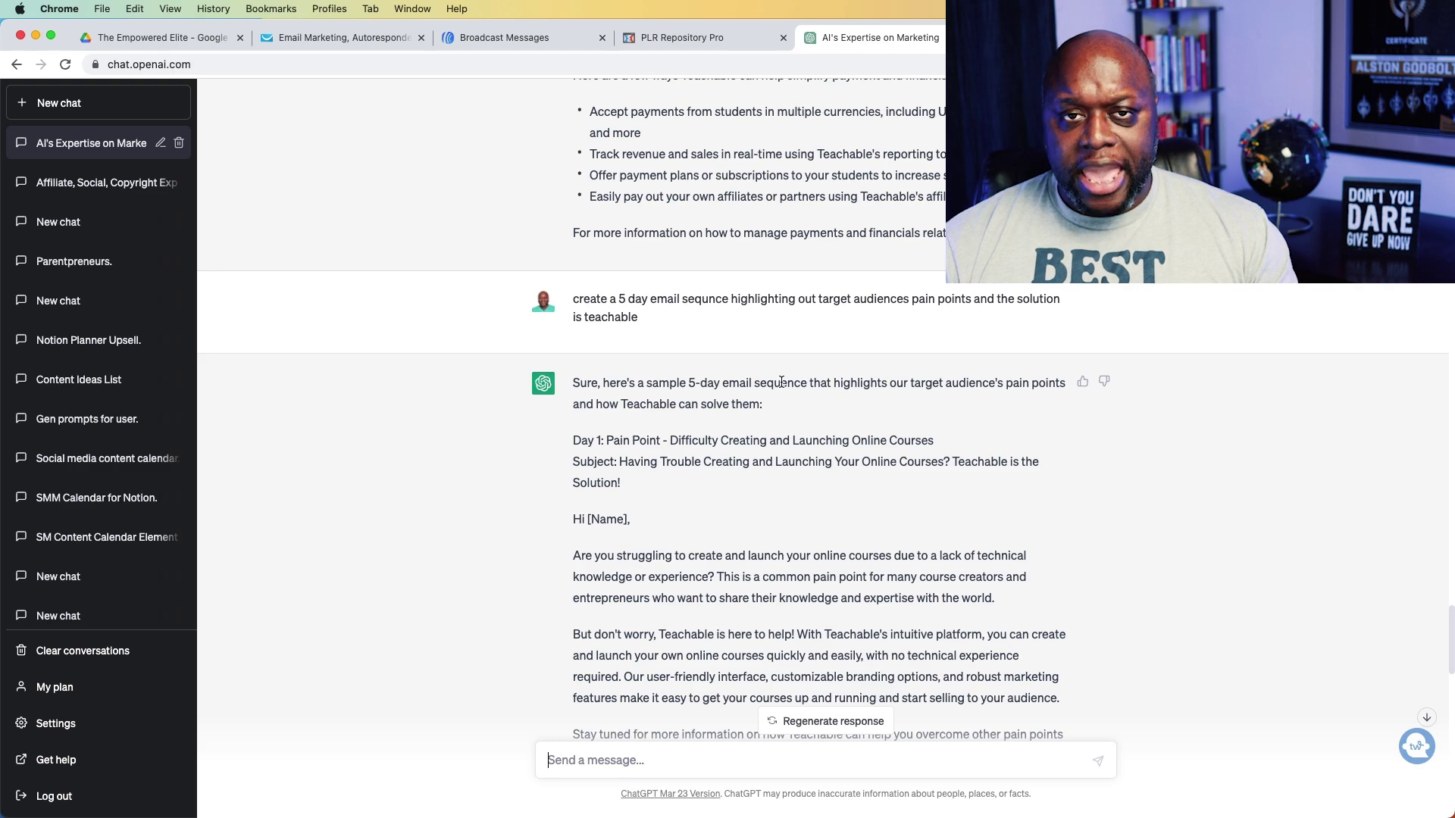
Step: Scroll through the five-day pain-point email series down to the Day 5 email
scroll(781, 382, "down", 6)
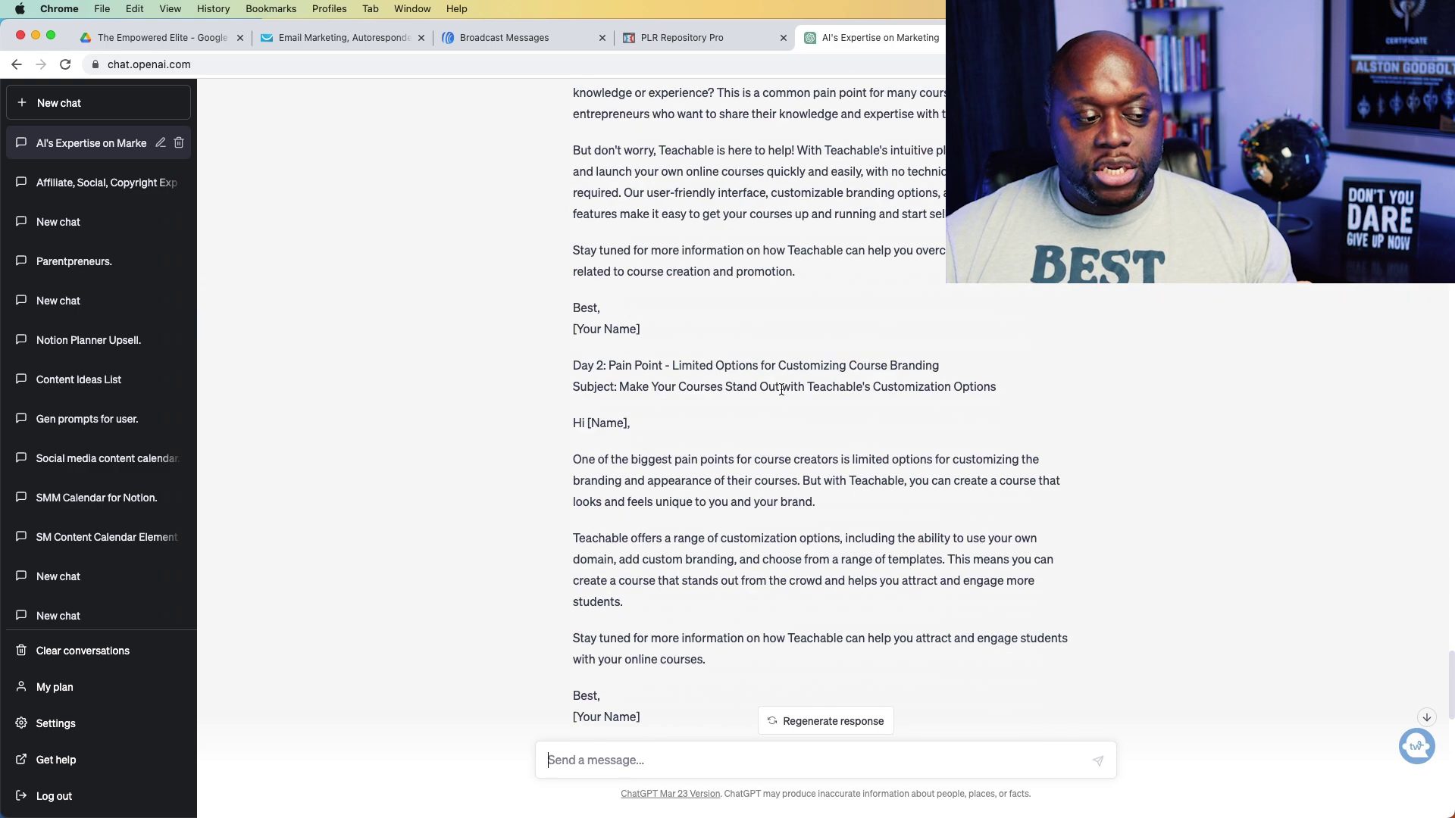
scroll(738, 462, "down", 13)
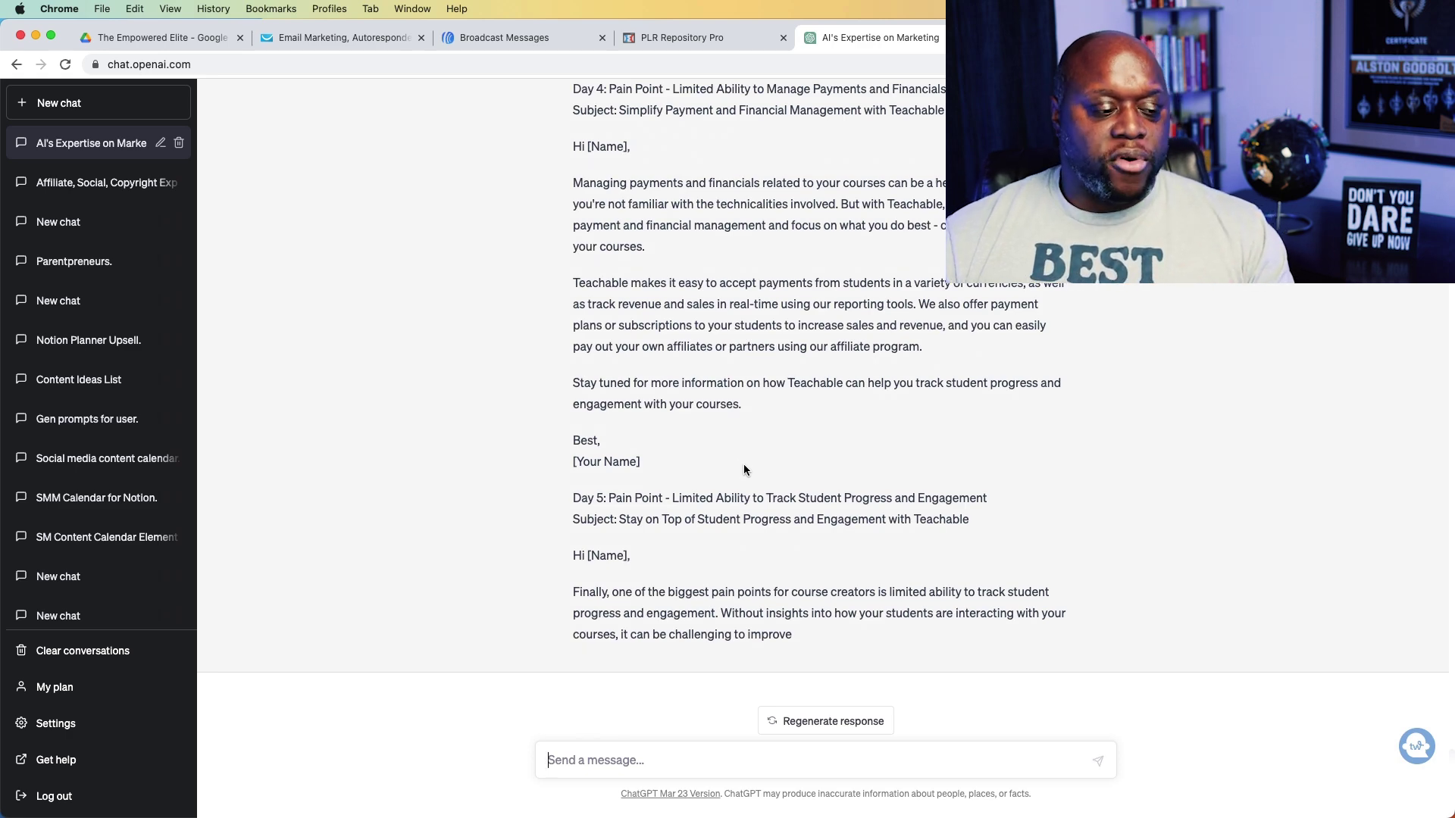
scroll(773, 455, "up", 12)
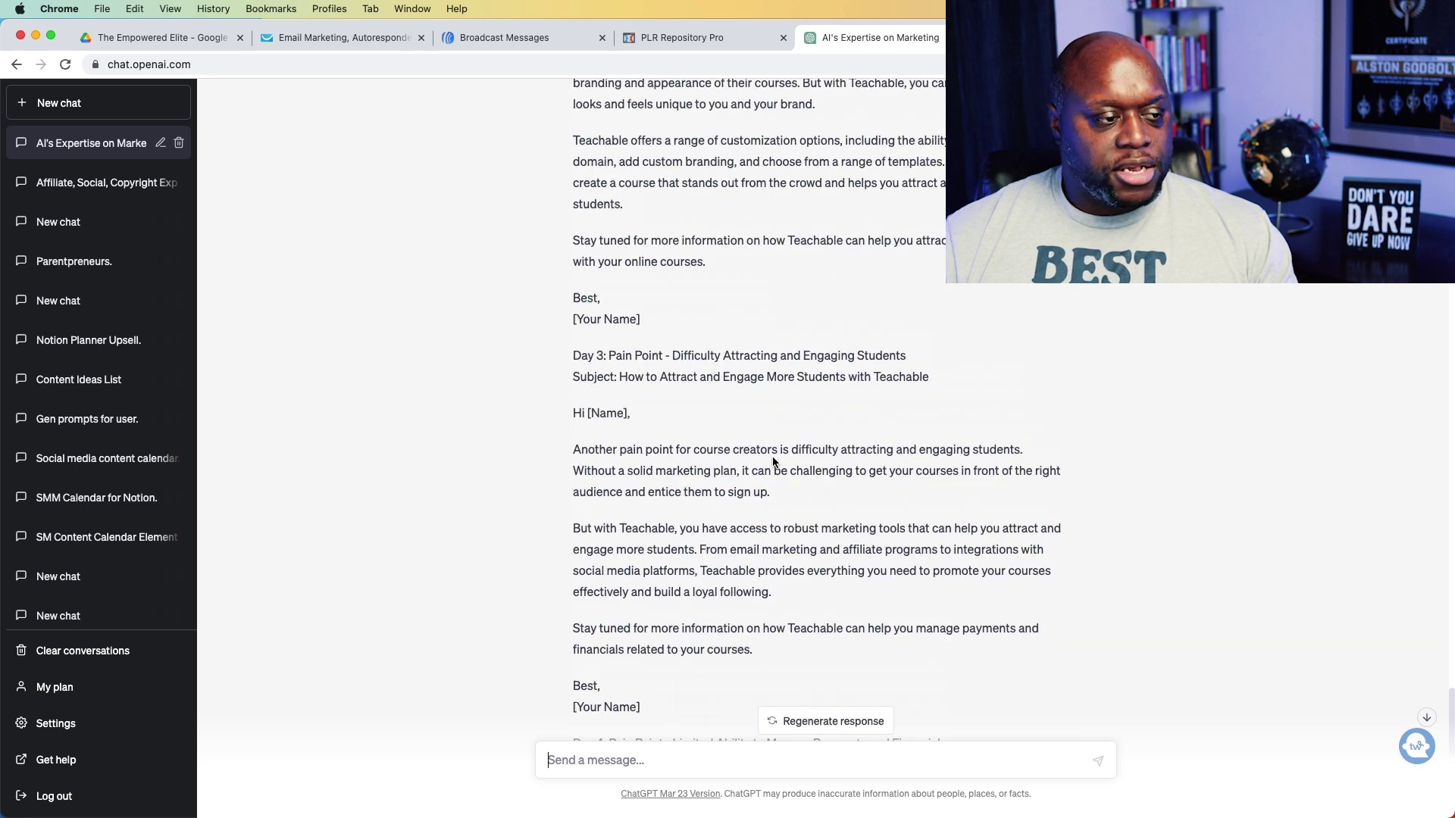
scroll(772, 458, "up", 5)
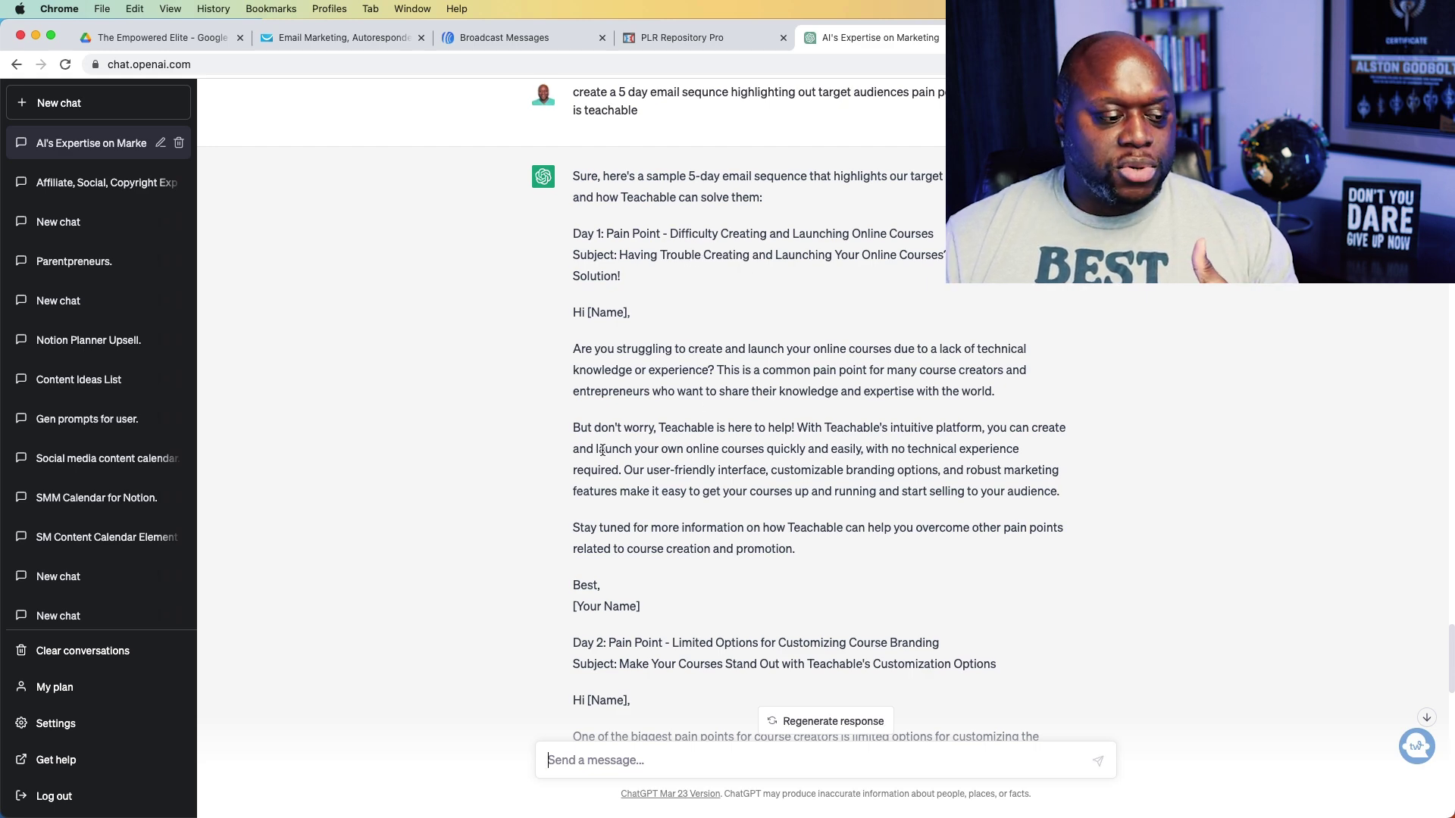
scroll(606, 455, "down", 5)
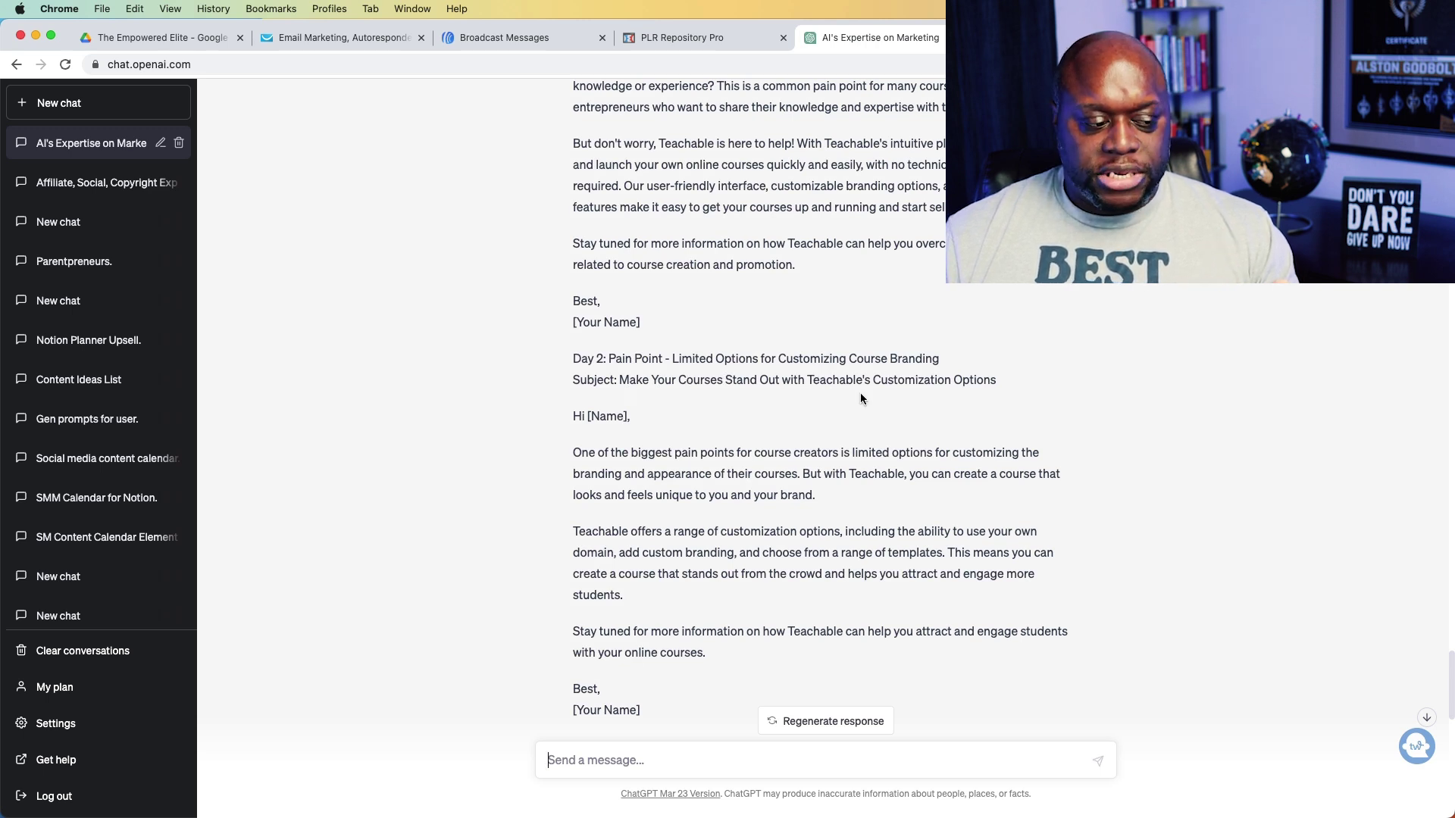
scroll(559, 555, "down", 9)
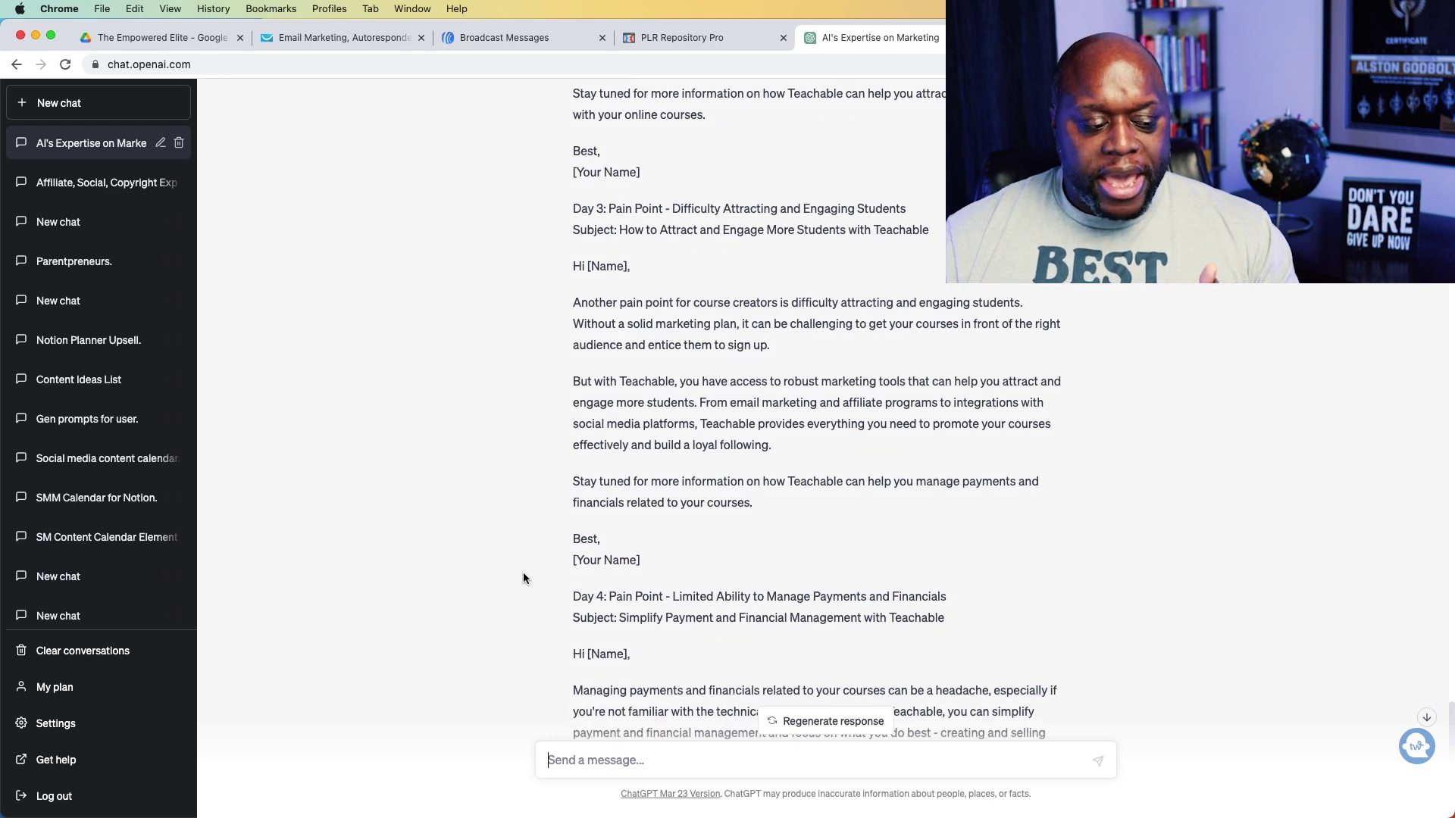
scroll(525, 572, "down", 8)
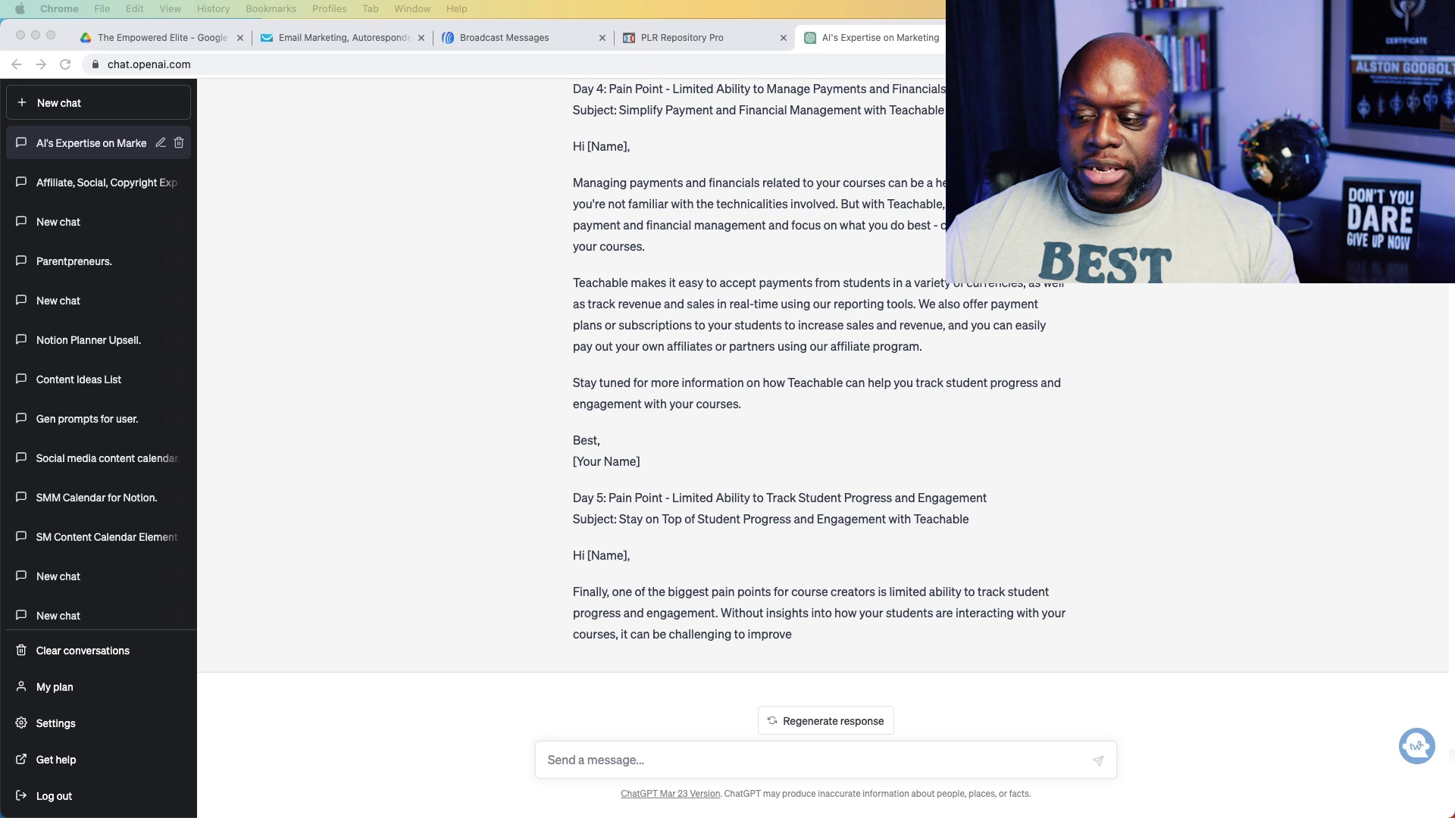
Step: Send the prepared prompt requesting a Teachable affiliate business plan
left_click(816, 758)
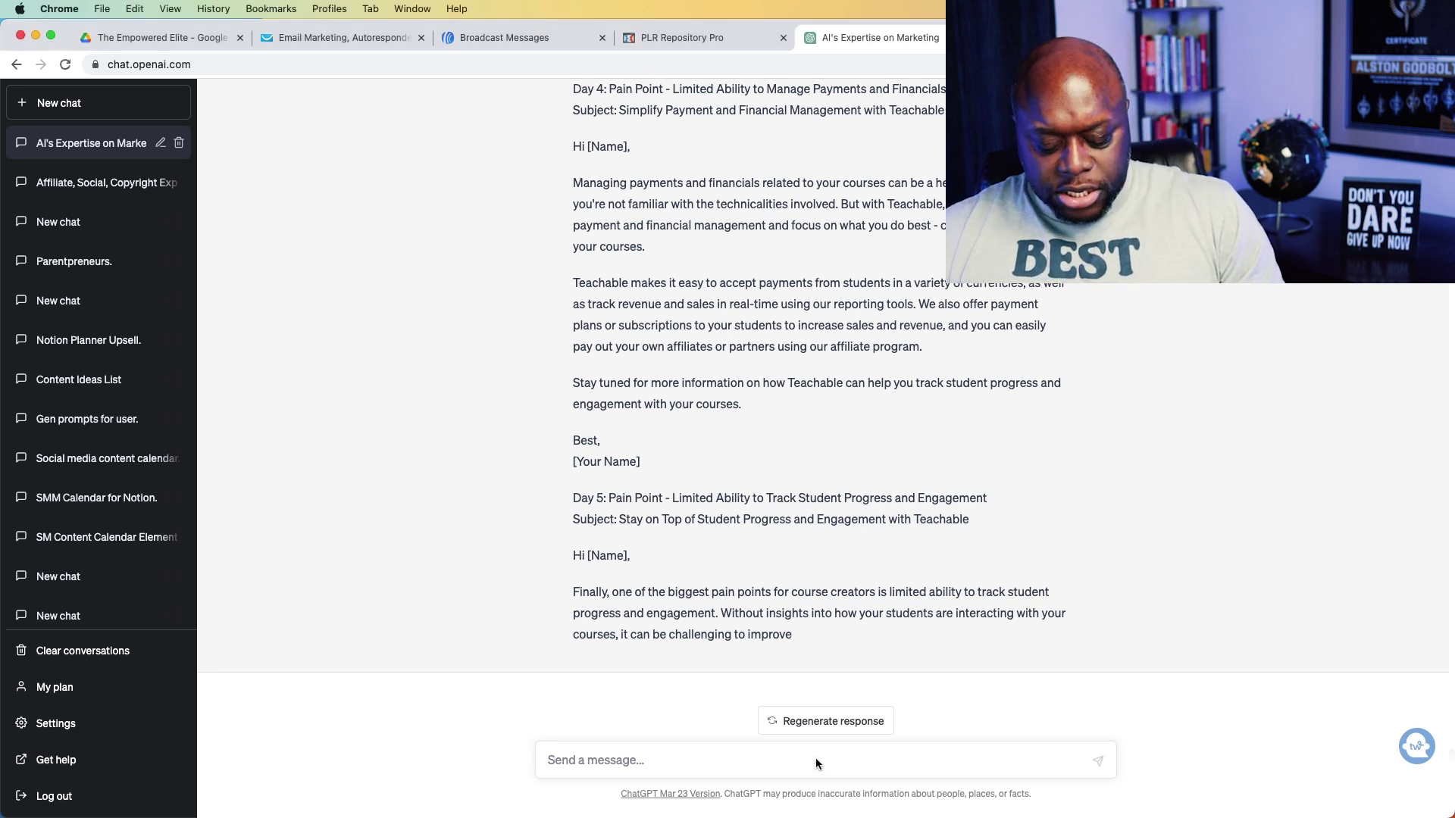
type("Create a business plan using the answers above to apply to the teachable affiliate program")
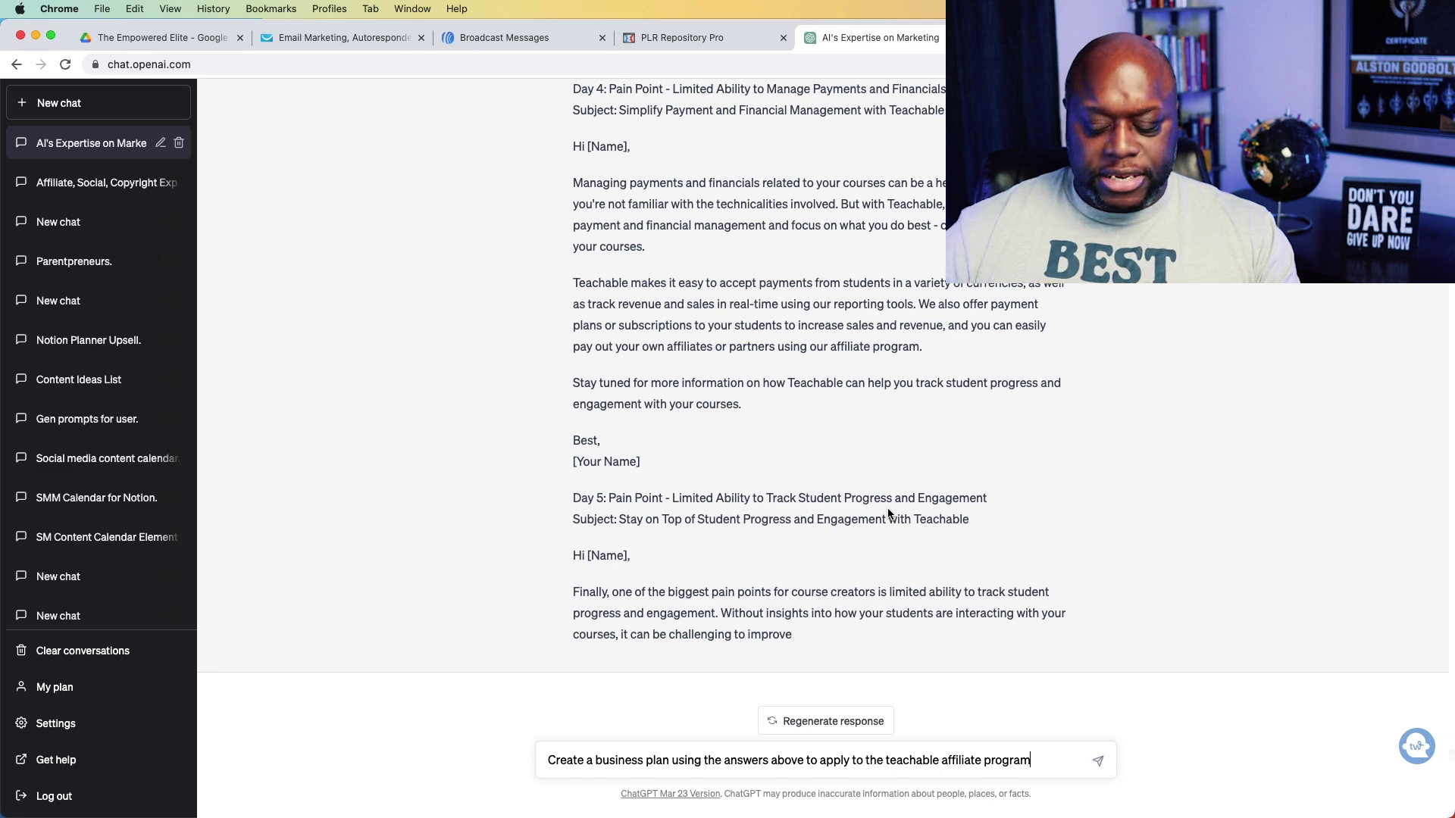
key("Return")
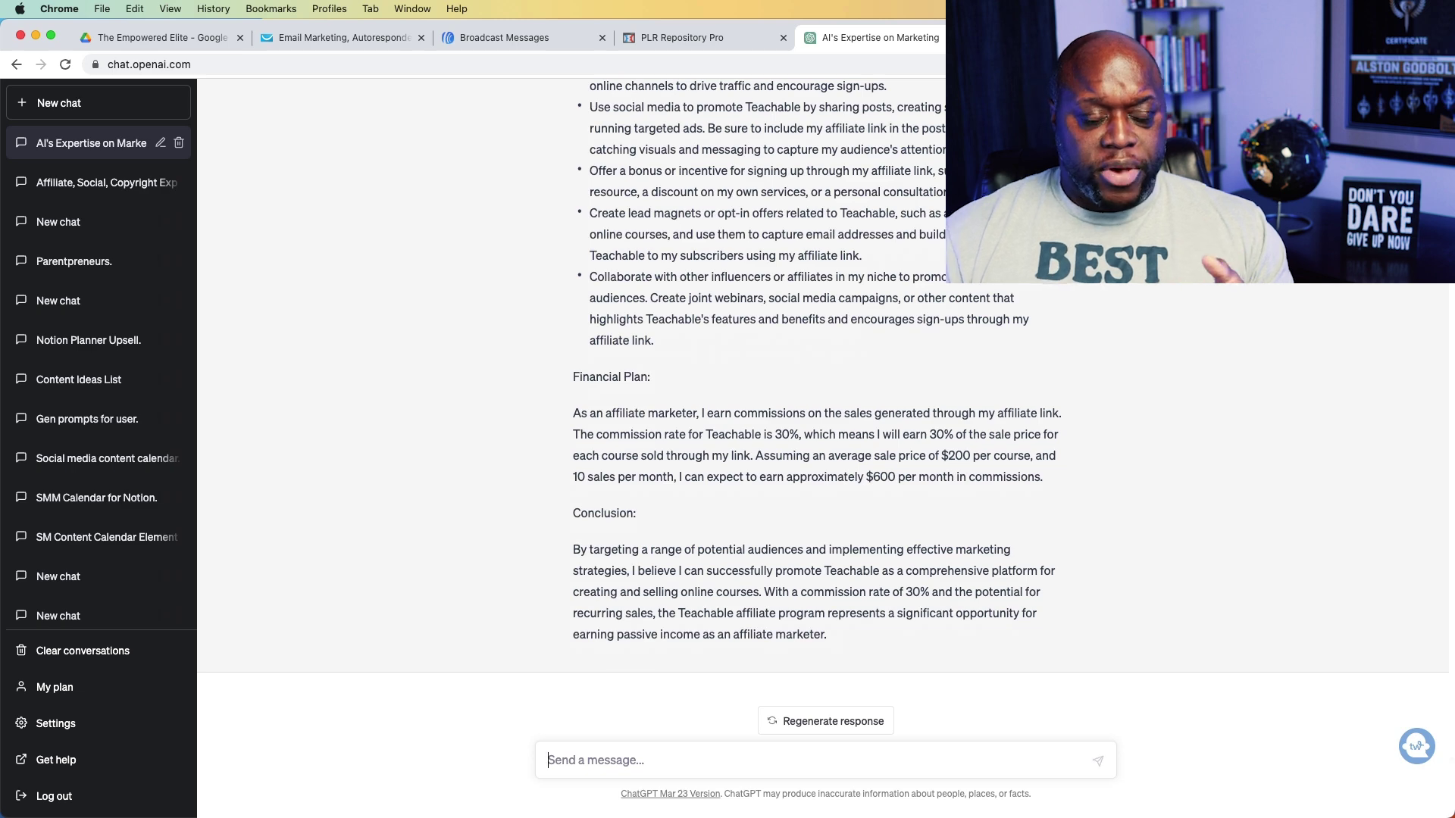
Step: Read the non-profit TikTok business plan down to its Conclusion projecting about $450 monthly commissions
scroll(766, 523, "up", 5)
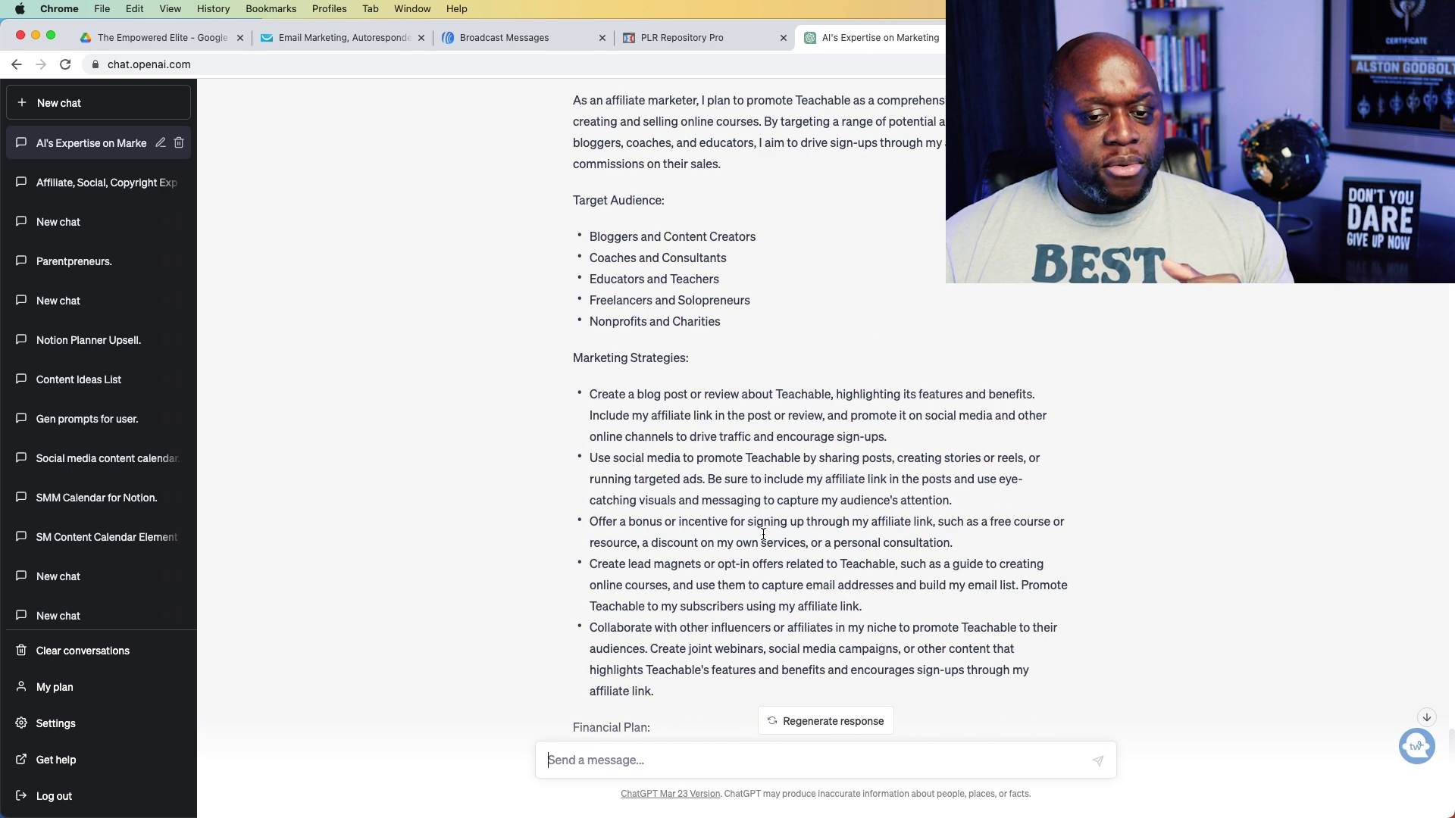
scroll(763, 533, "down", 5)
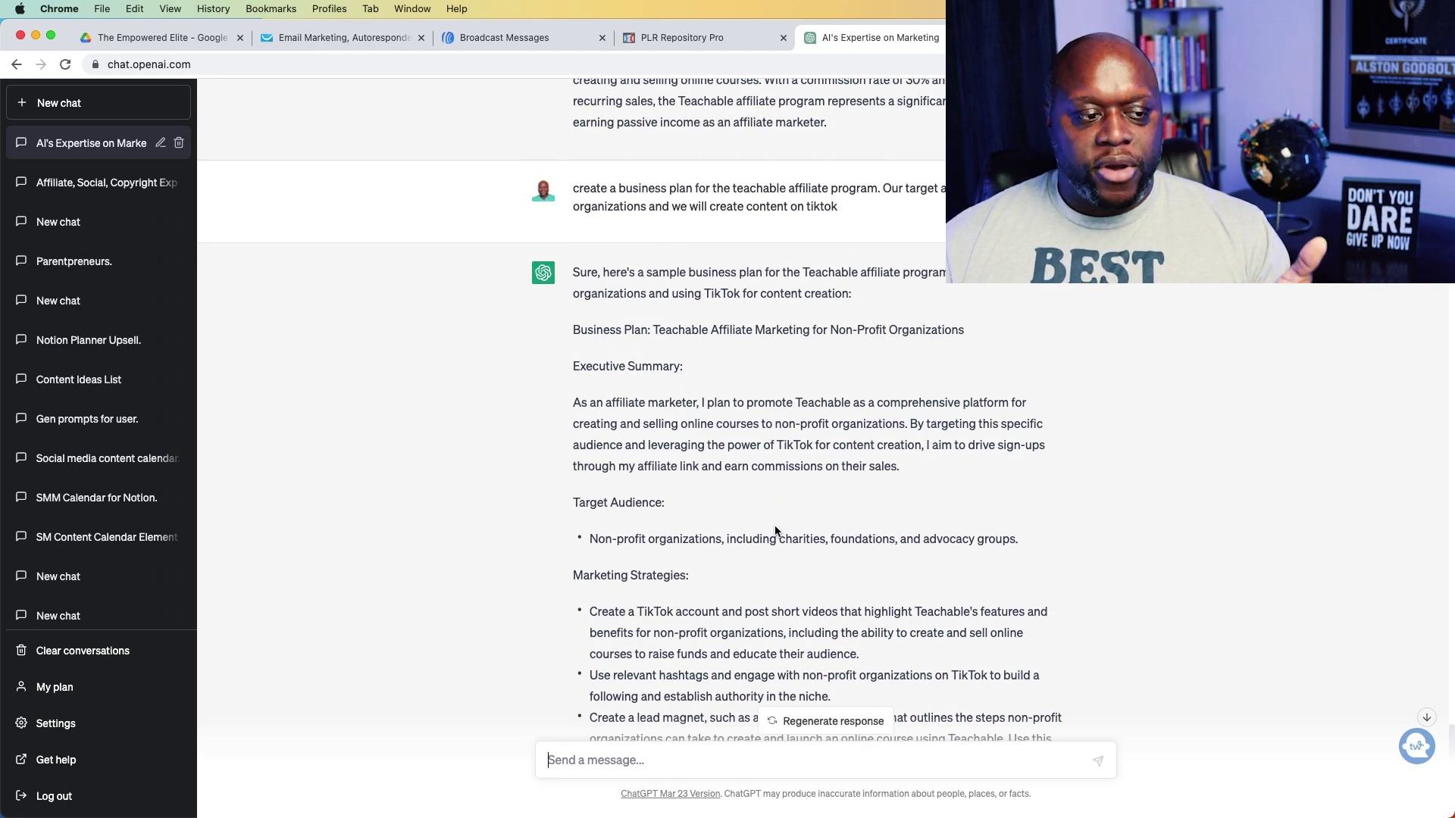
scroll(773, 522, "down", 3)
scroll(769, 530, "down", 4)
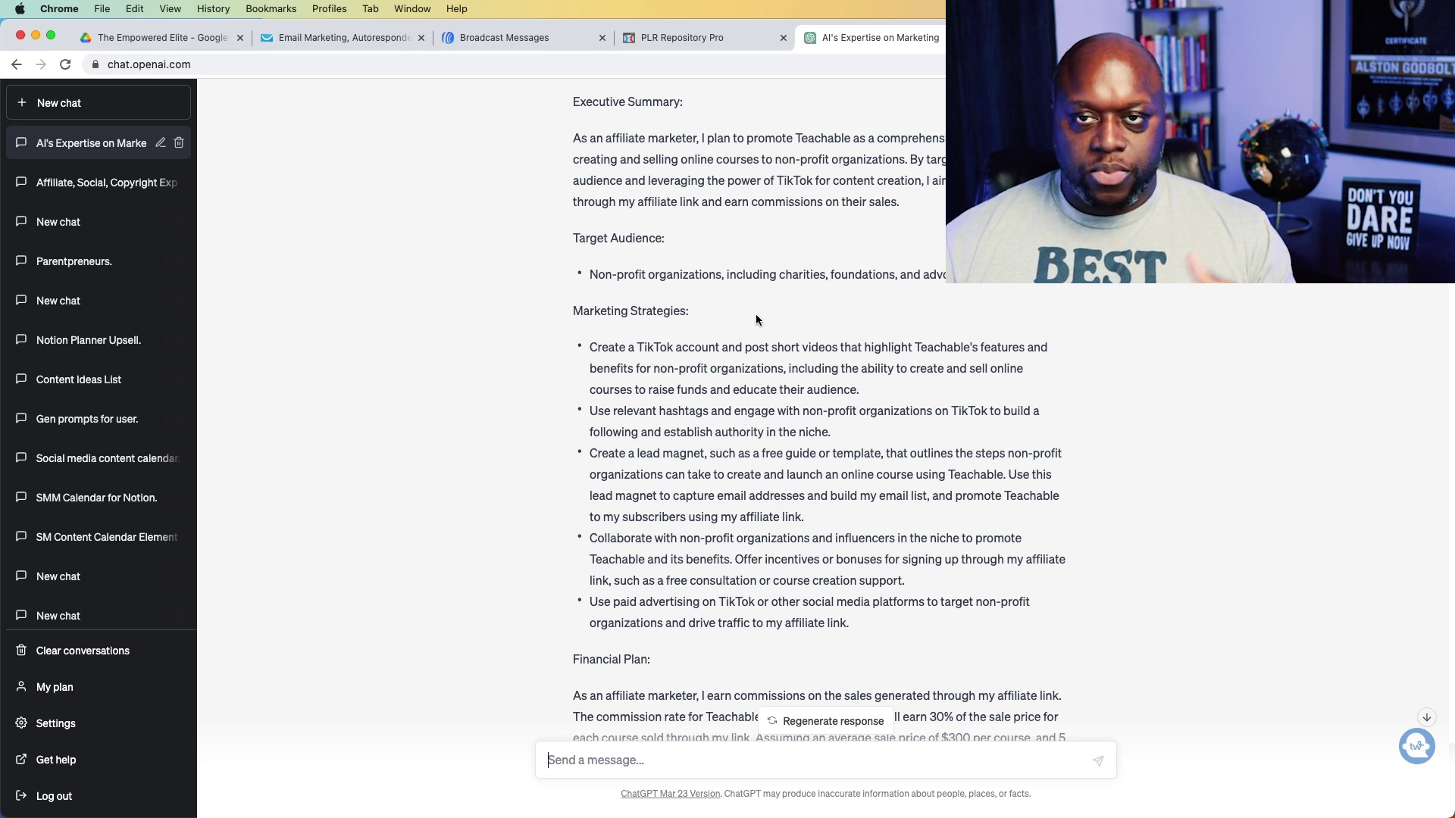
scroll(516, 426, "down", 5)
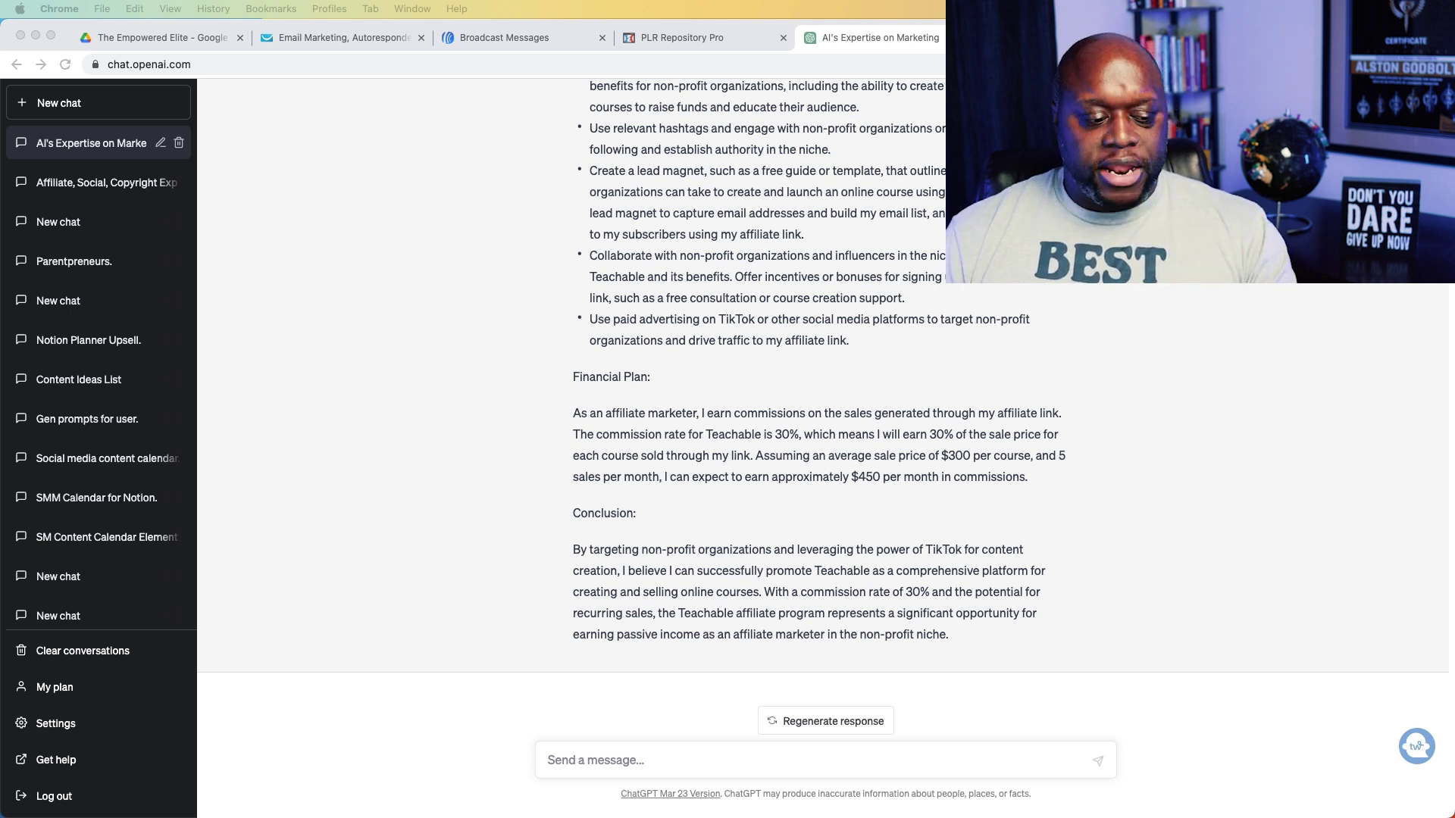
Step: Send 'List content ideas to promote teachable', then follow up with 'list 5 more'
left_click(880, 758)
type("List content ideas to promote teachable")
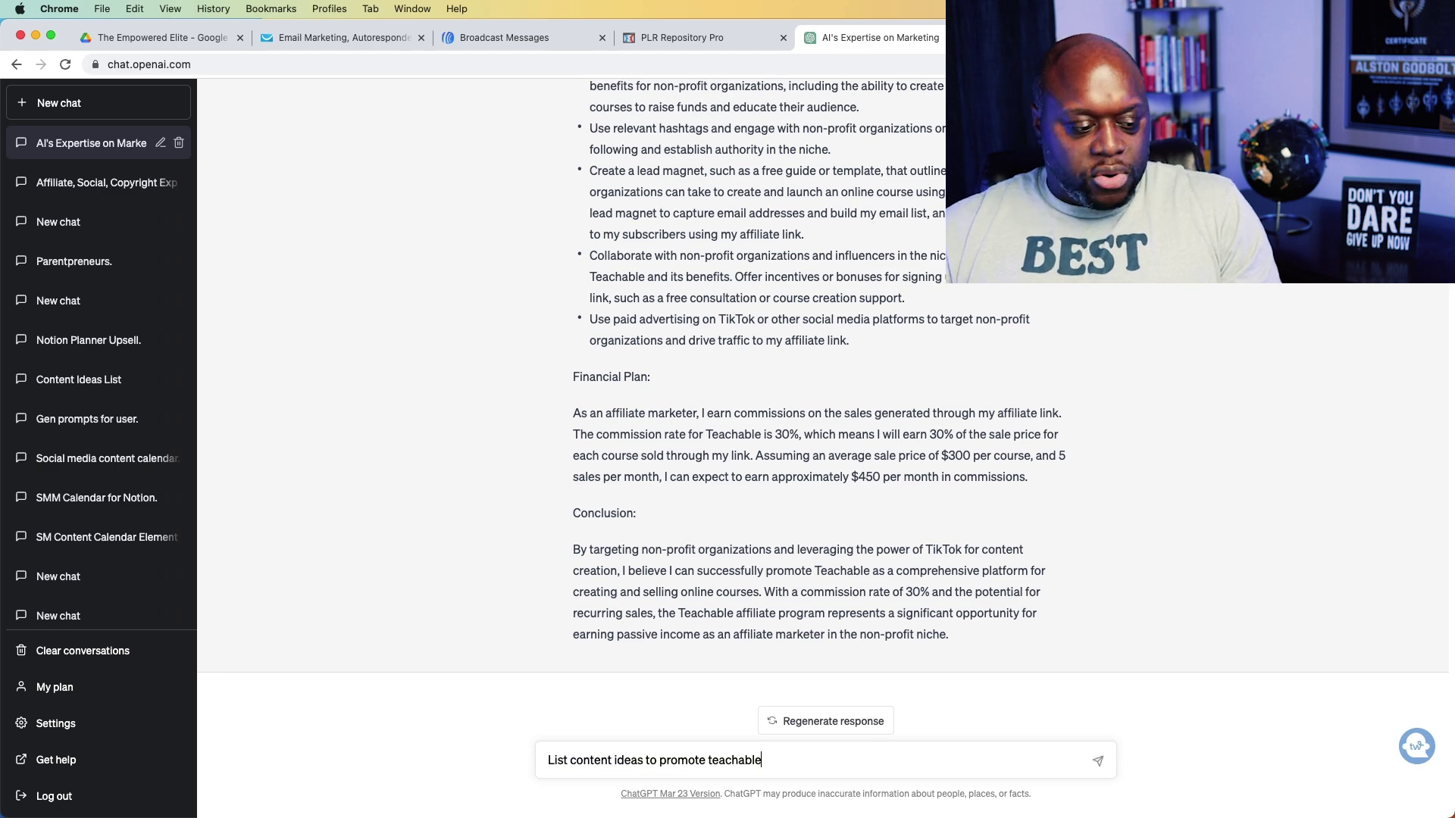
key("Return")
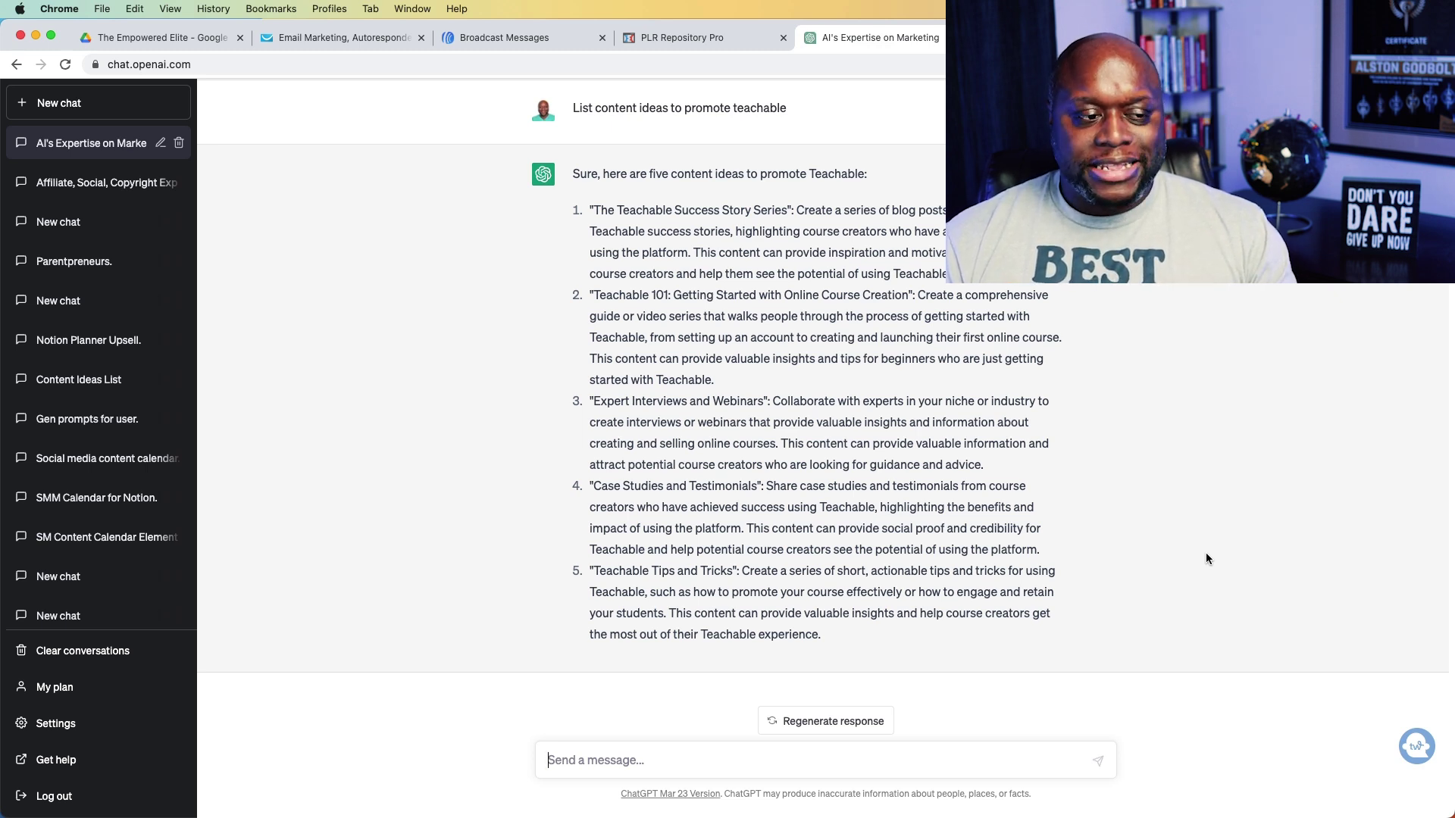
type("list 5 more")
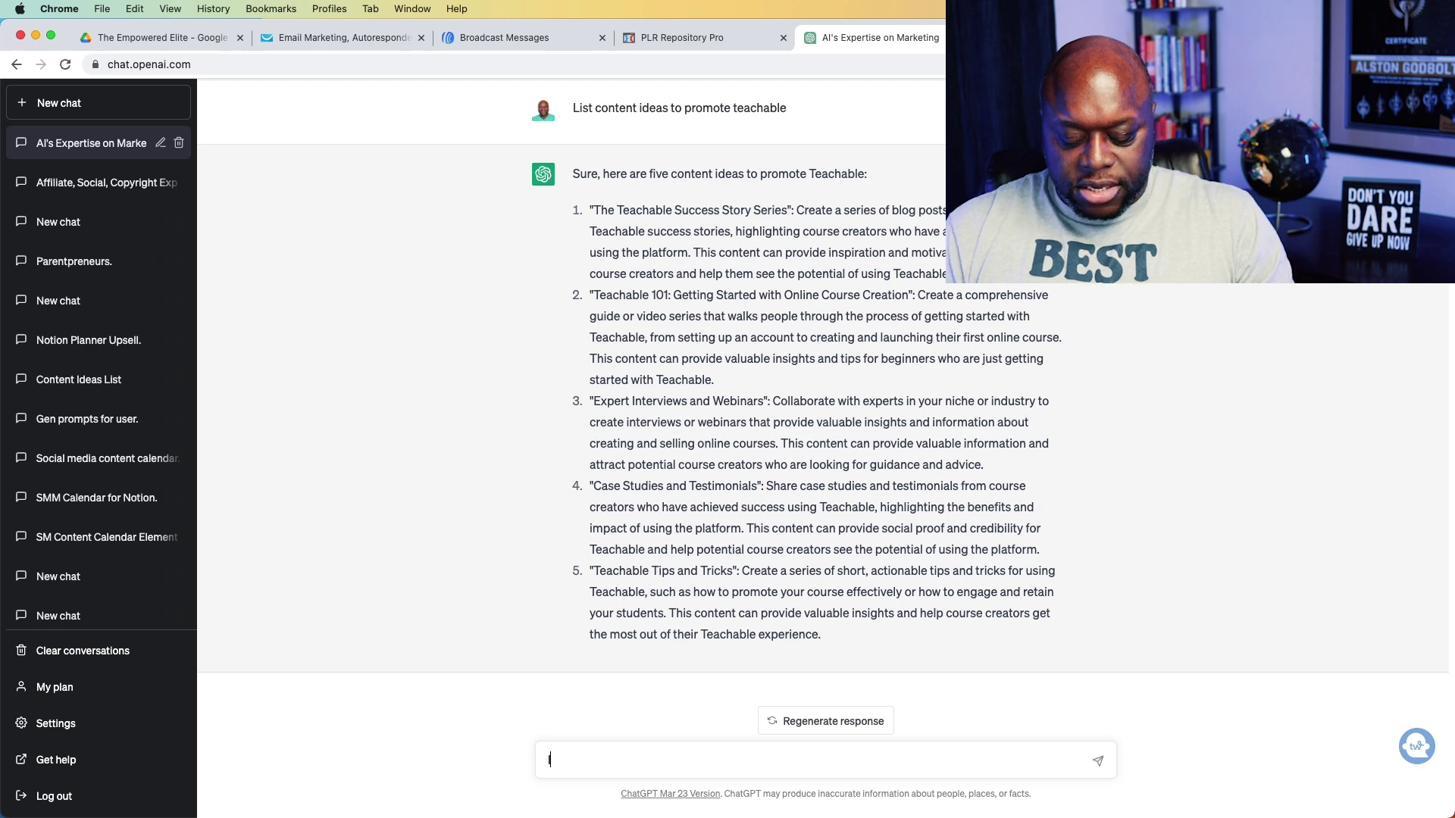
key("Return")
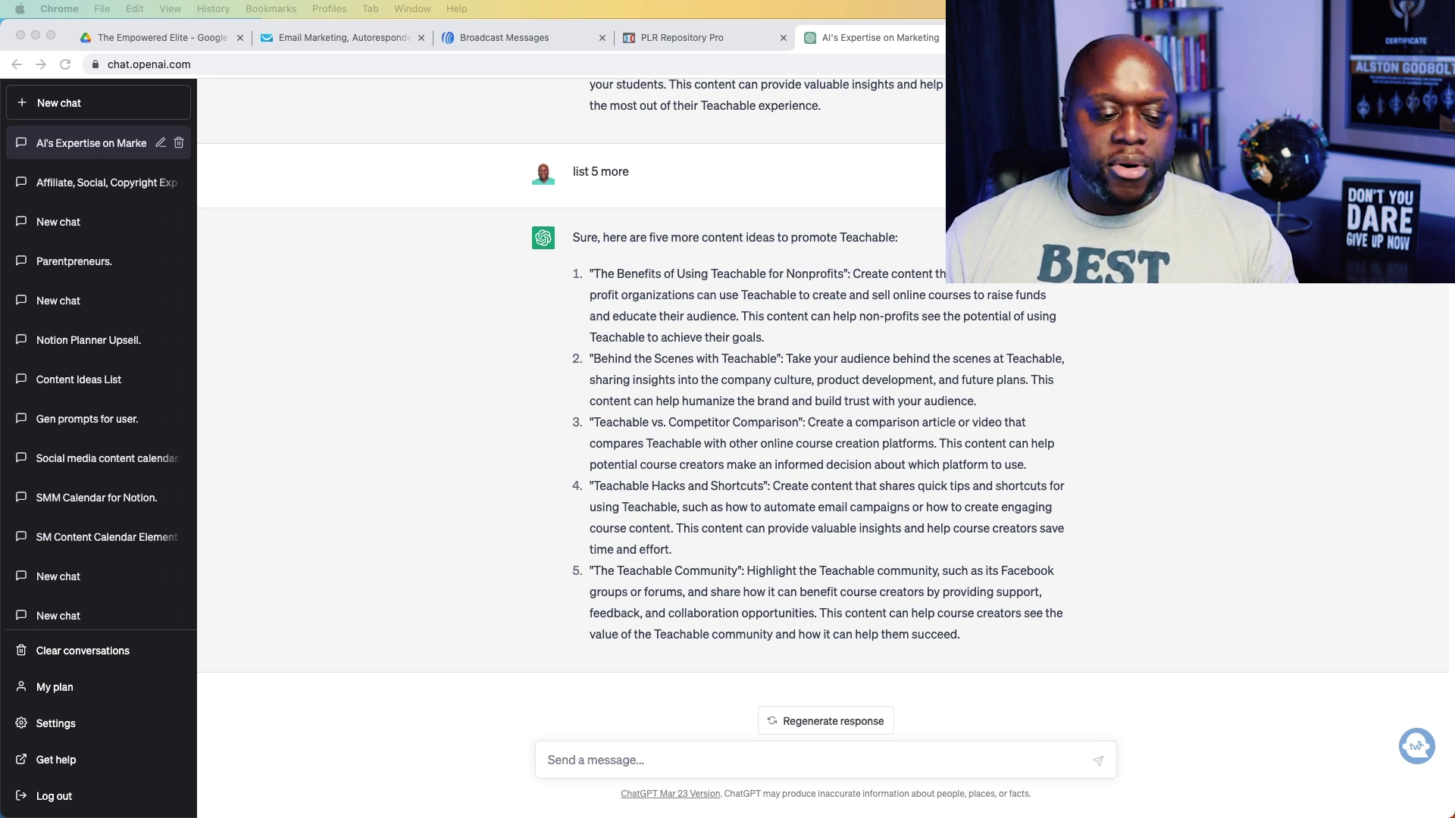
Step: Send the TikTok hooks prompt with 'this' replaced by 'the teachable'
left_click(877, 758)
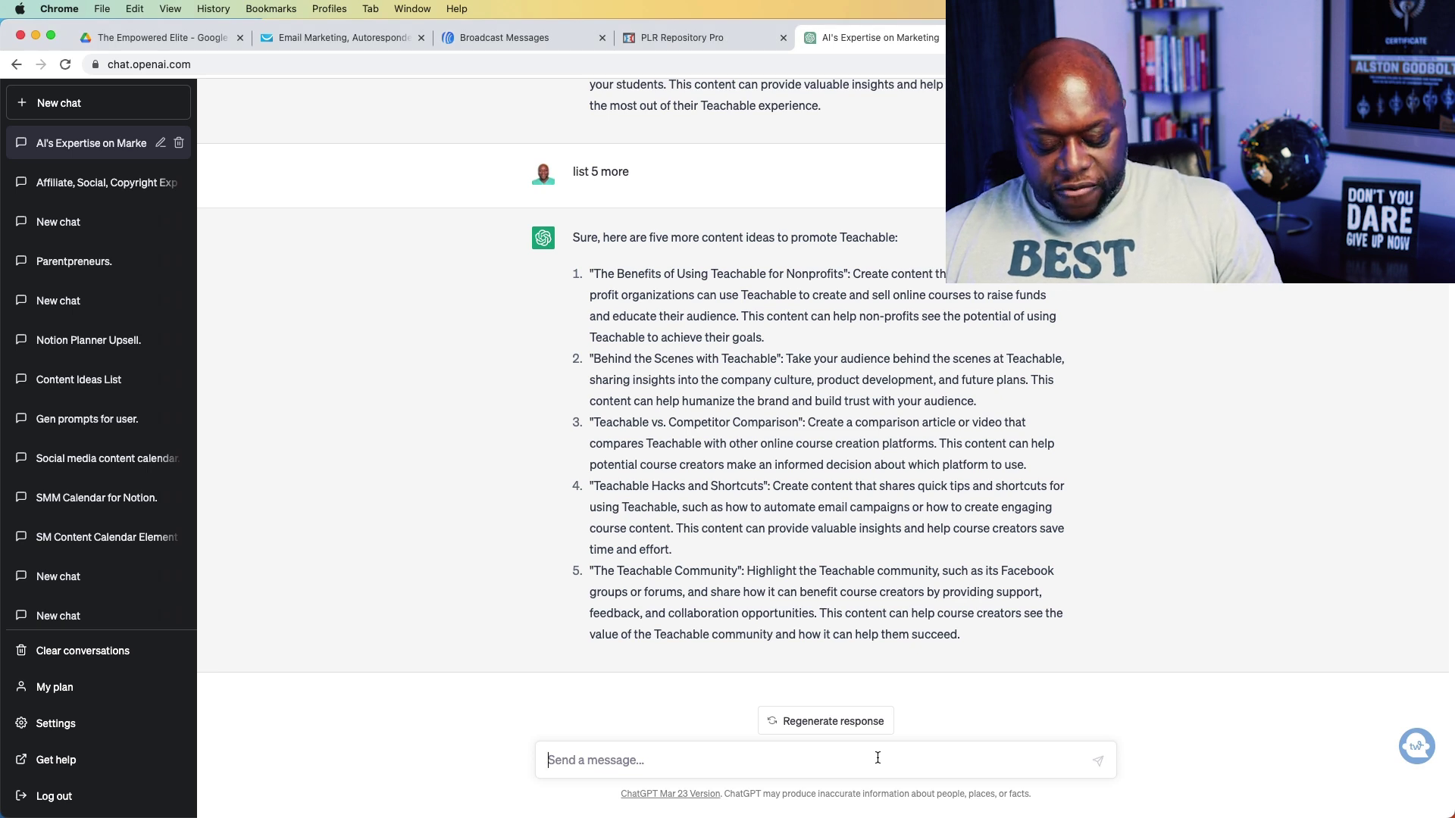
type("List 10 hooks for my target audience to promote this affiliate program on tiktok")
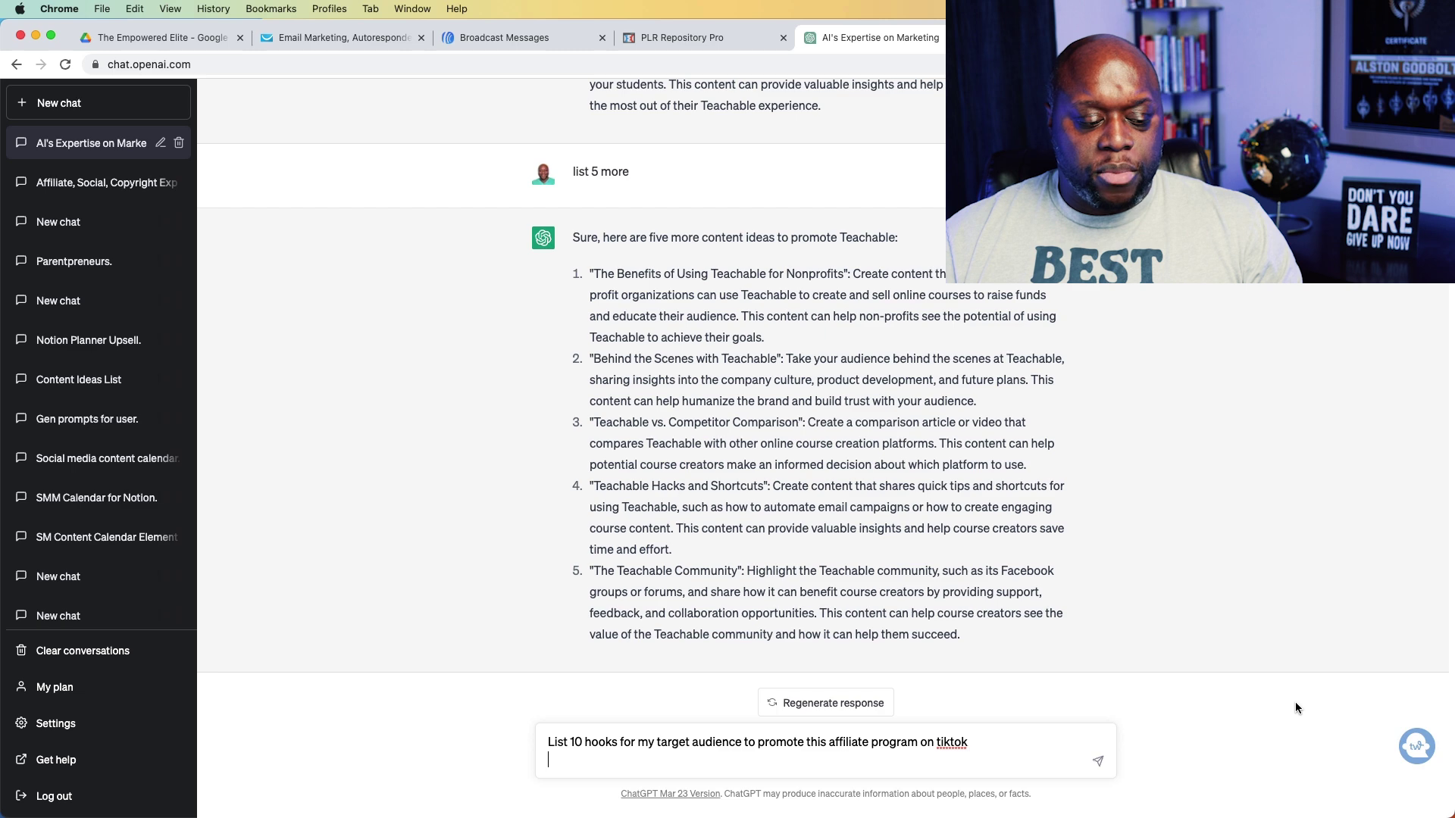
double_click(815, 742)
type("the teachable")
key("Return")
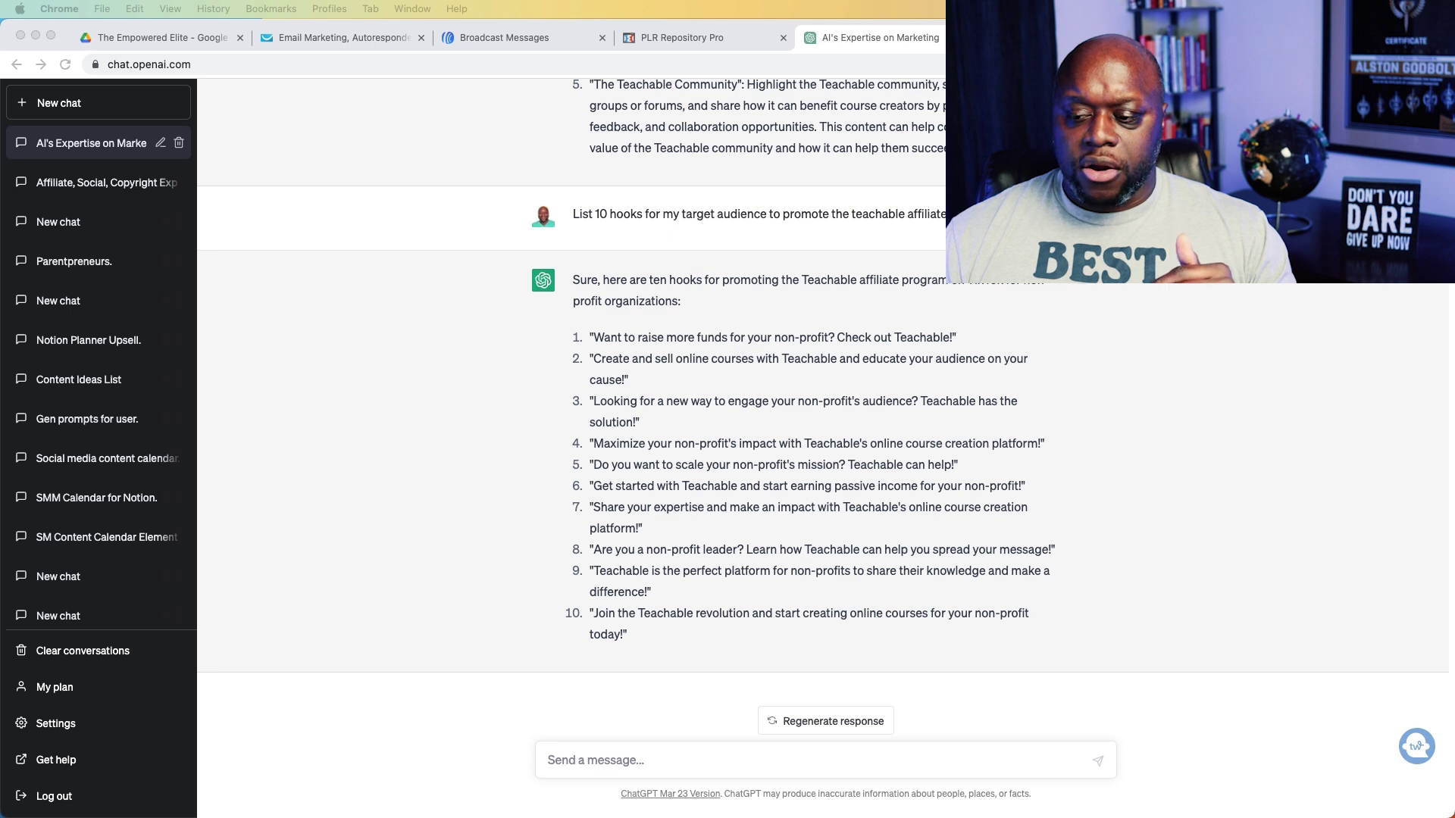
Step: Send the keywords prompt with 'with low competition and high search' added and 'this' changed to 'the teachable'
left_click(773, 765)
type("List 10 keywords to promote this affiliate program")
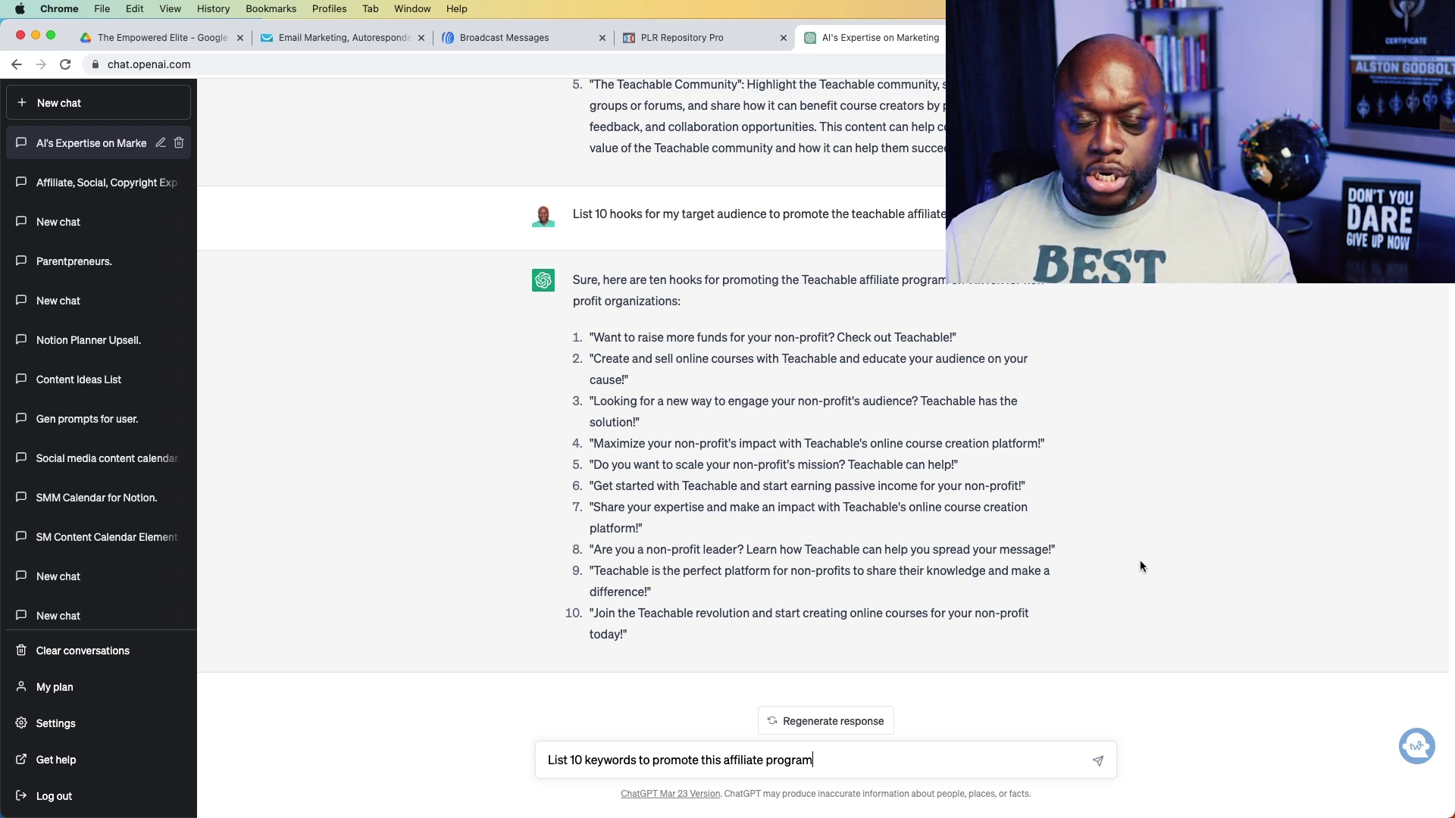
mouse_move(550, 788)
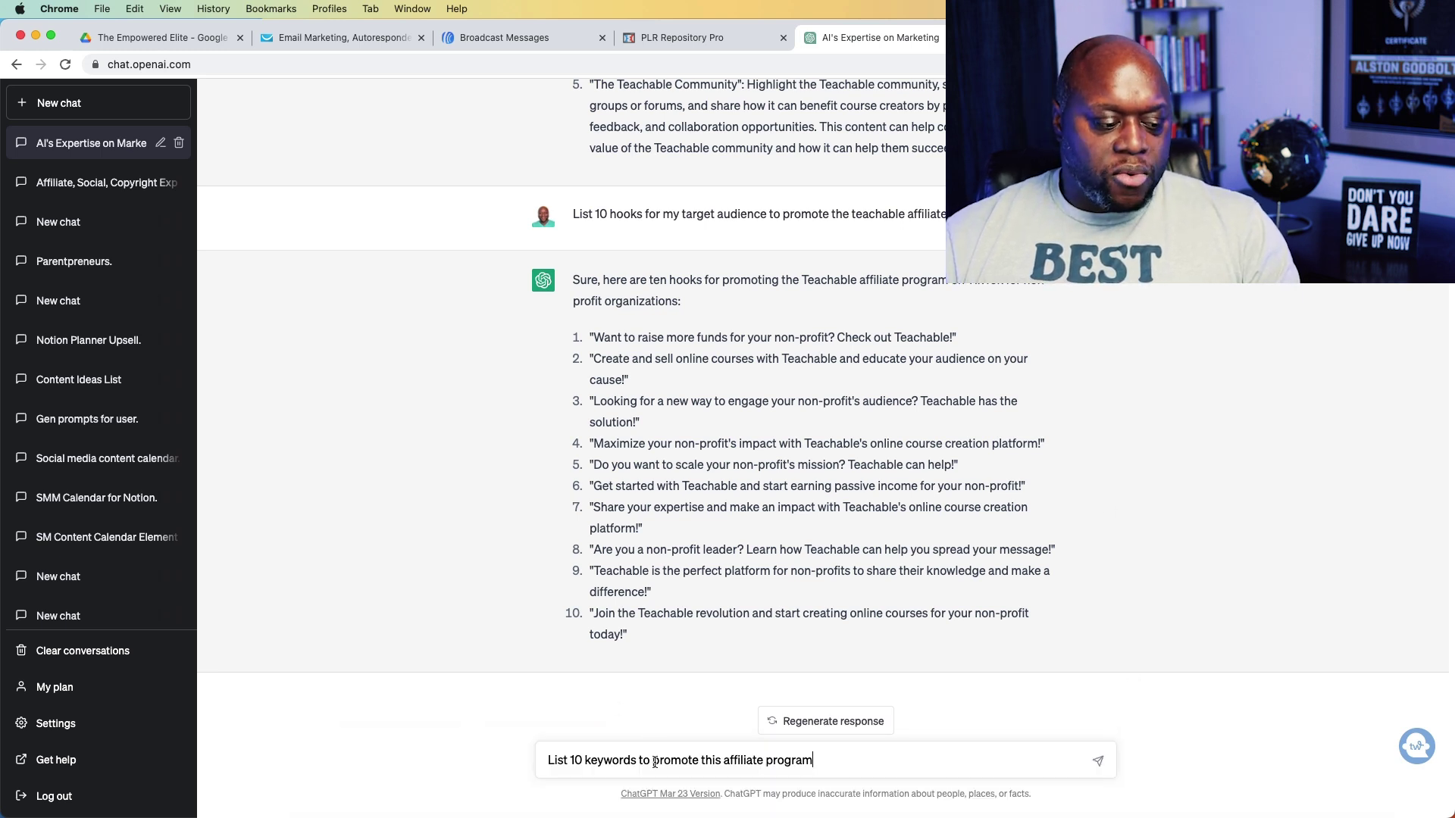
left_click(639, 760)
type("with low com")
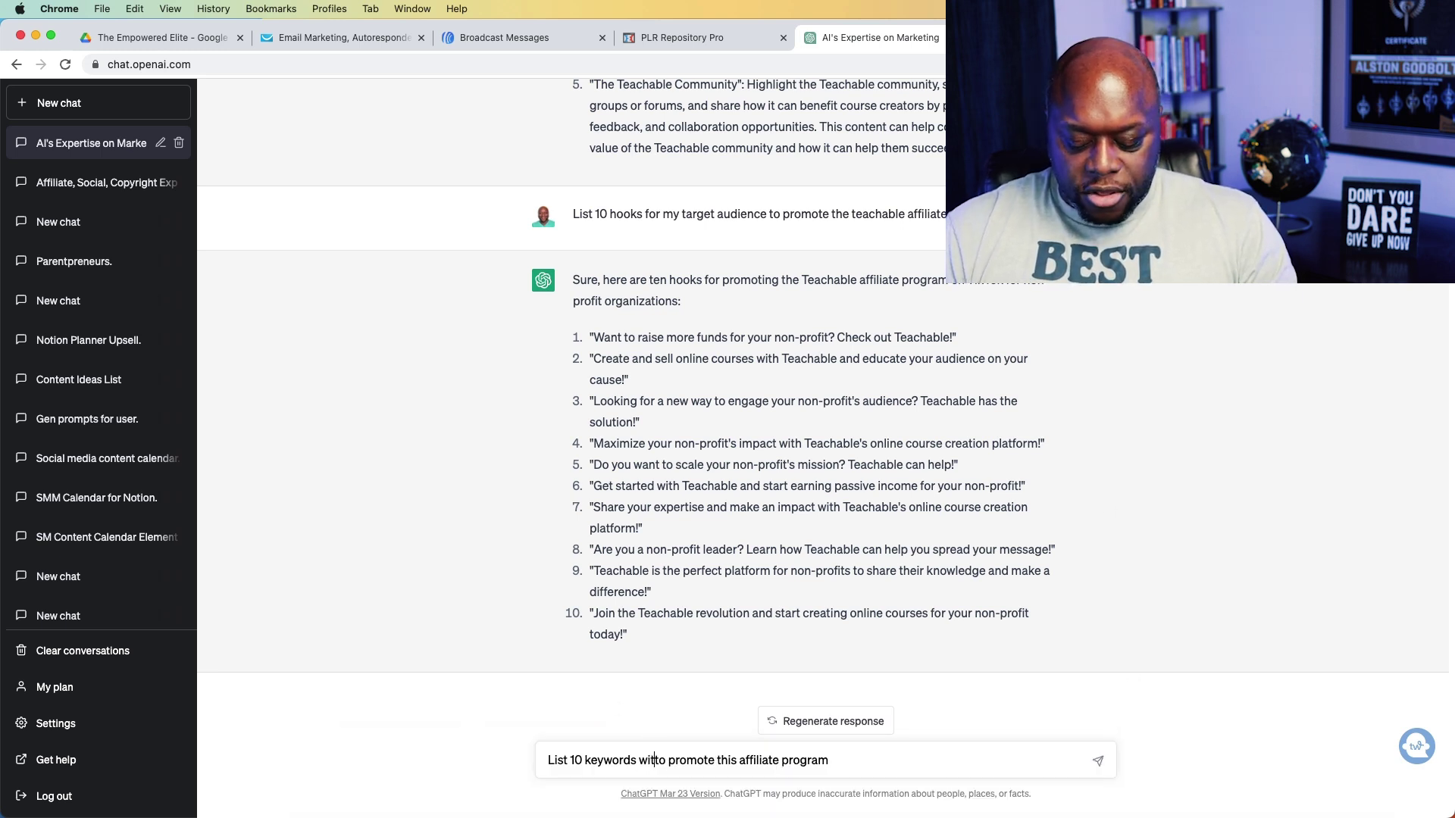
type("petition a")
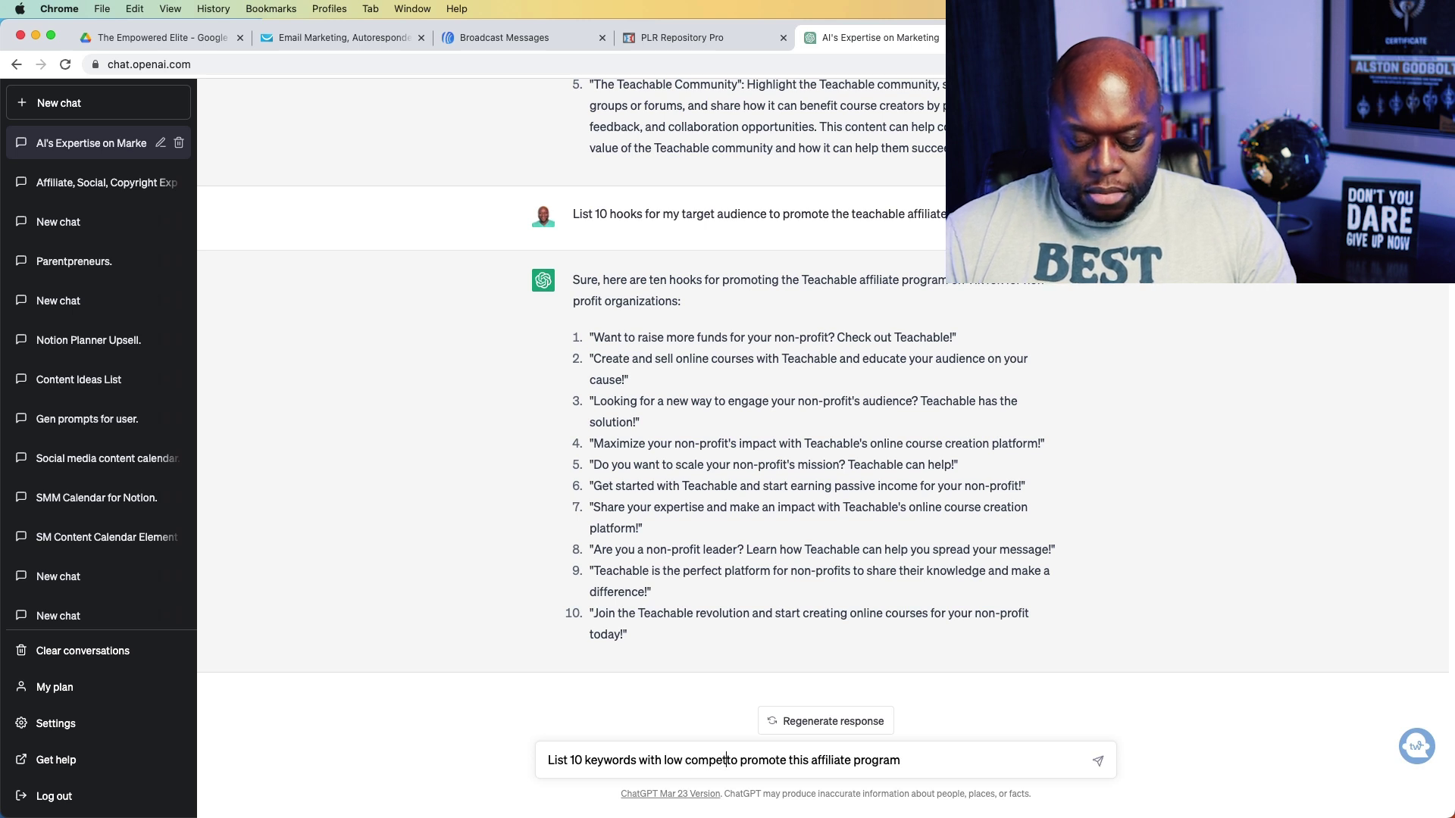
type("nd high sea")
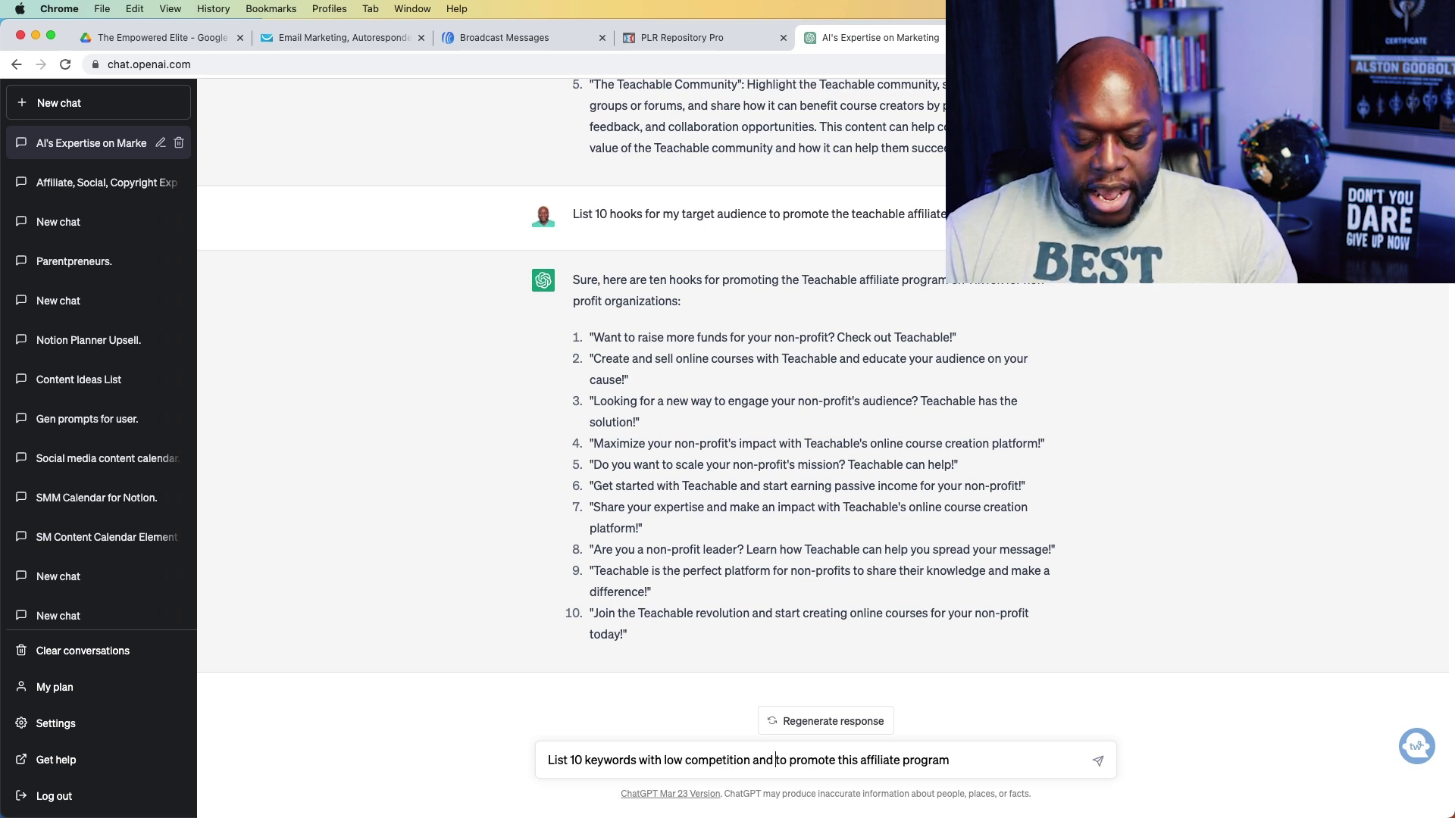
type("rch")
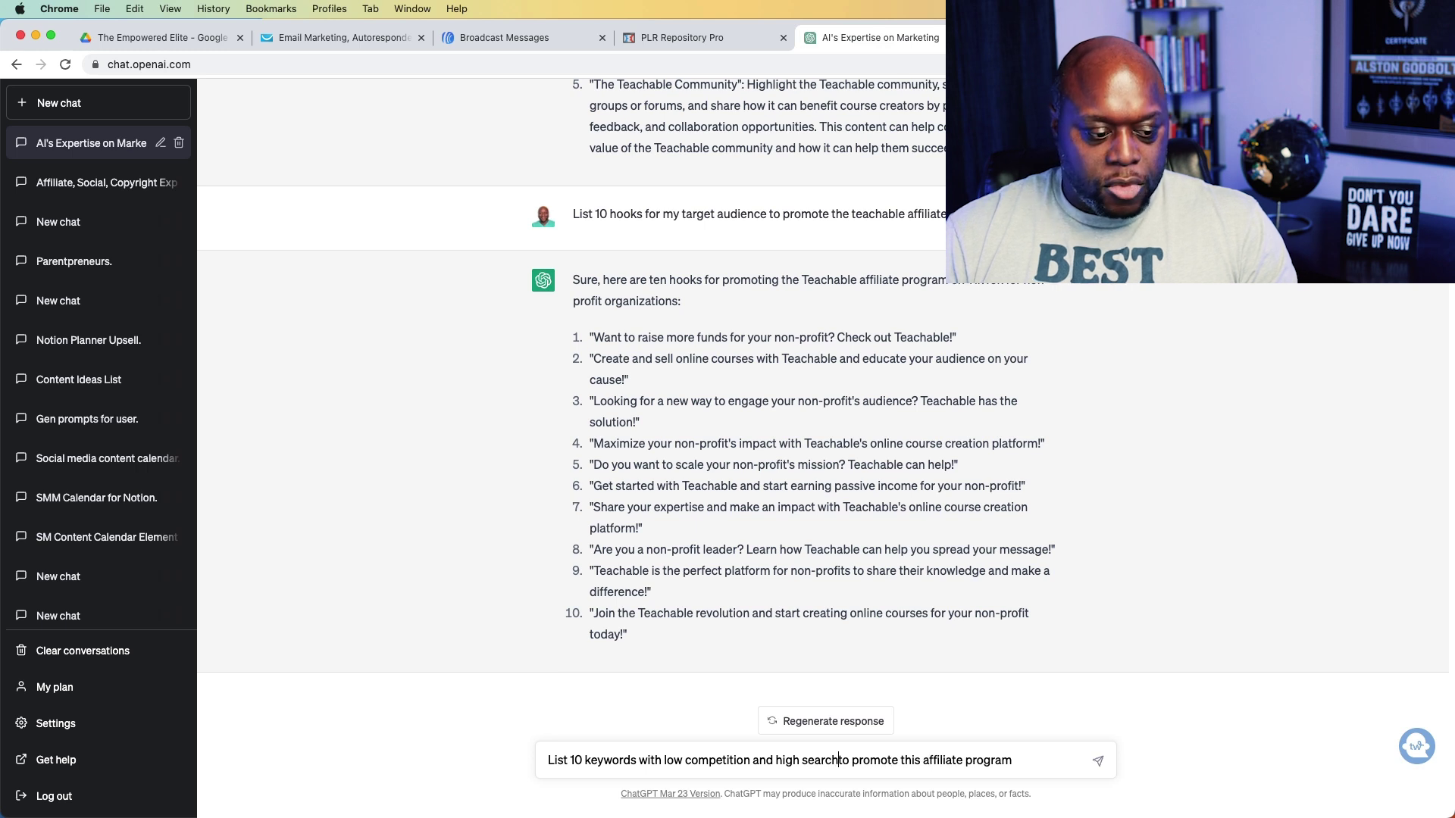
double_click(912, 760)
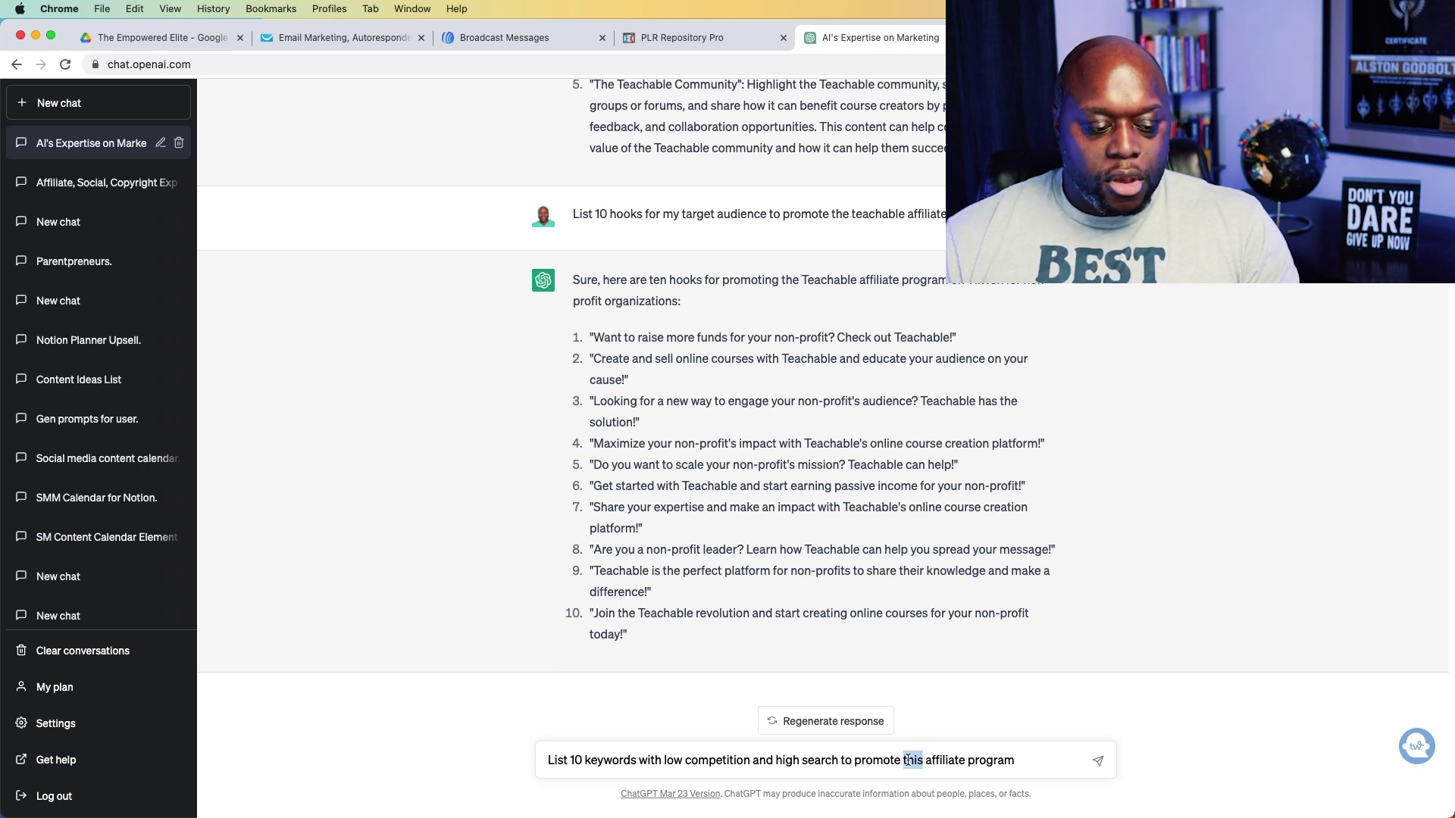
type("the teachabl")
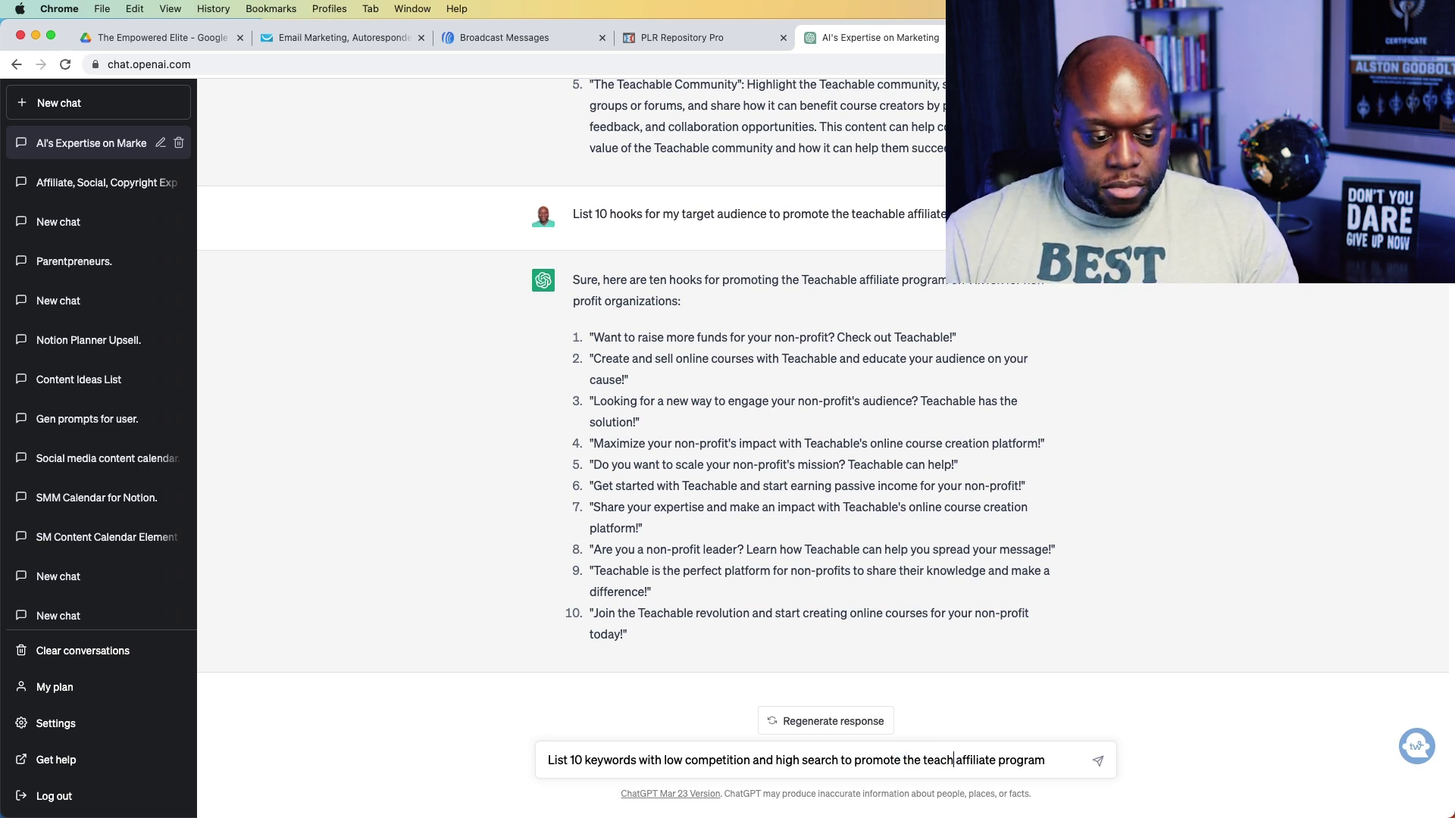
type("e")
key("Return")
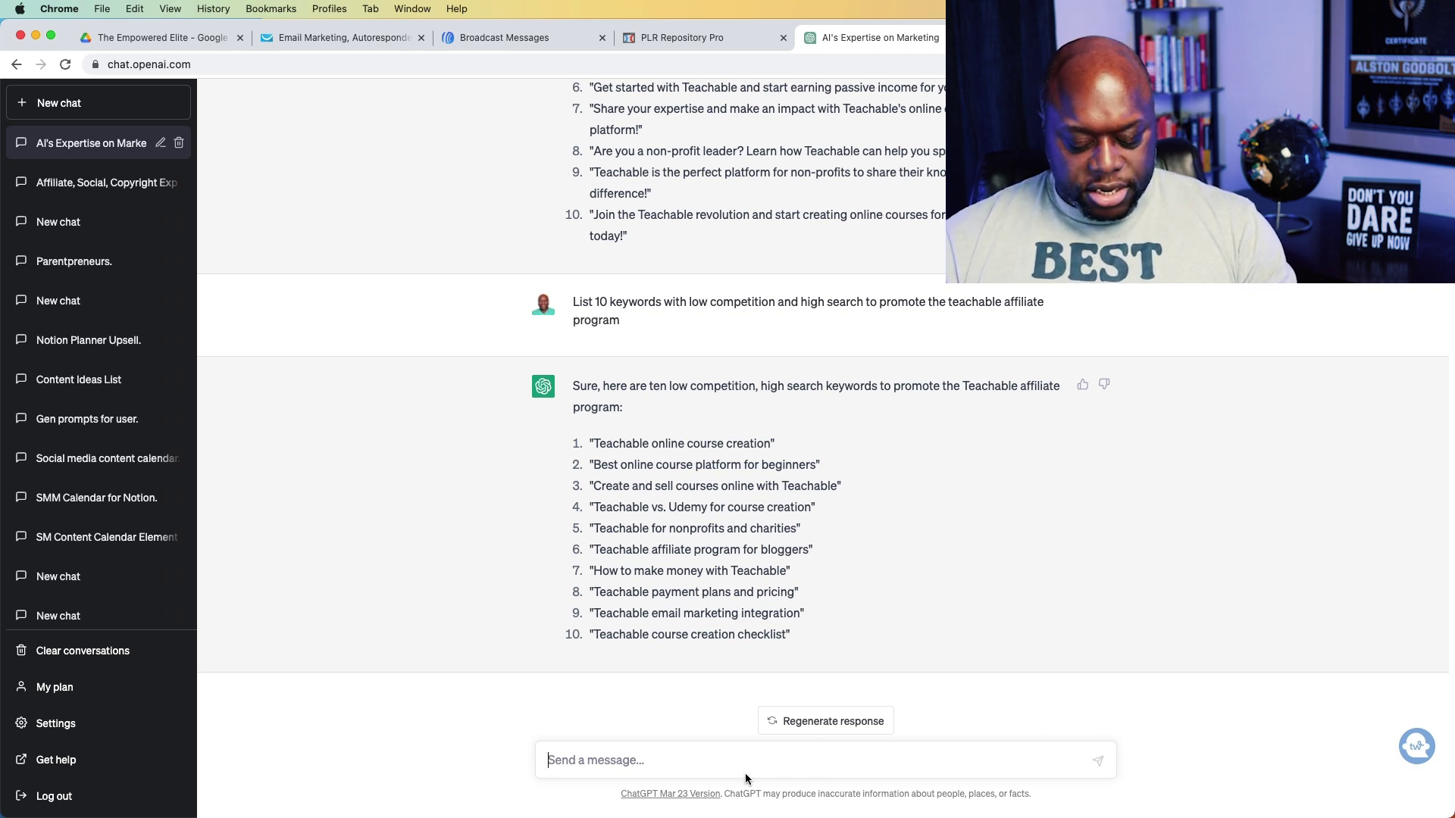
Step: Resend the keywords prompt, then send it again with 'this affiliate program' replaced by 'teachale'
type("List 10 keywords to promote this affiliate program")
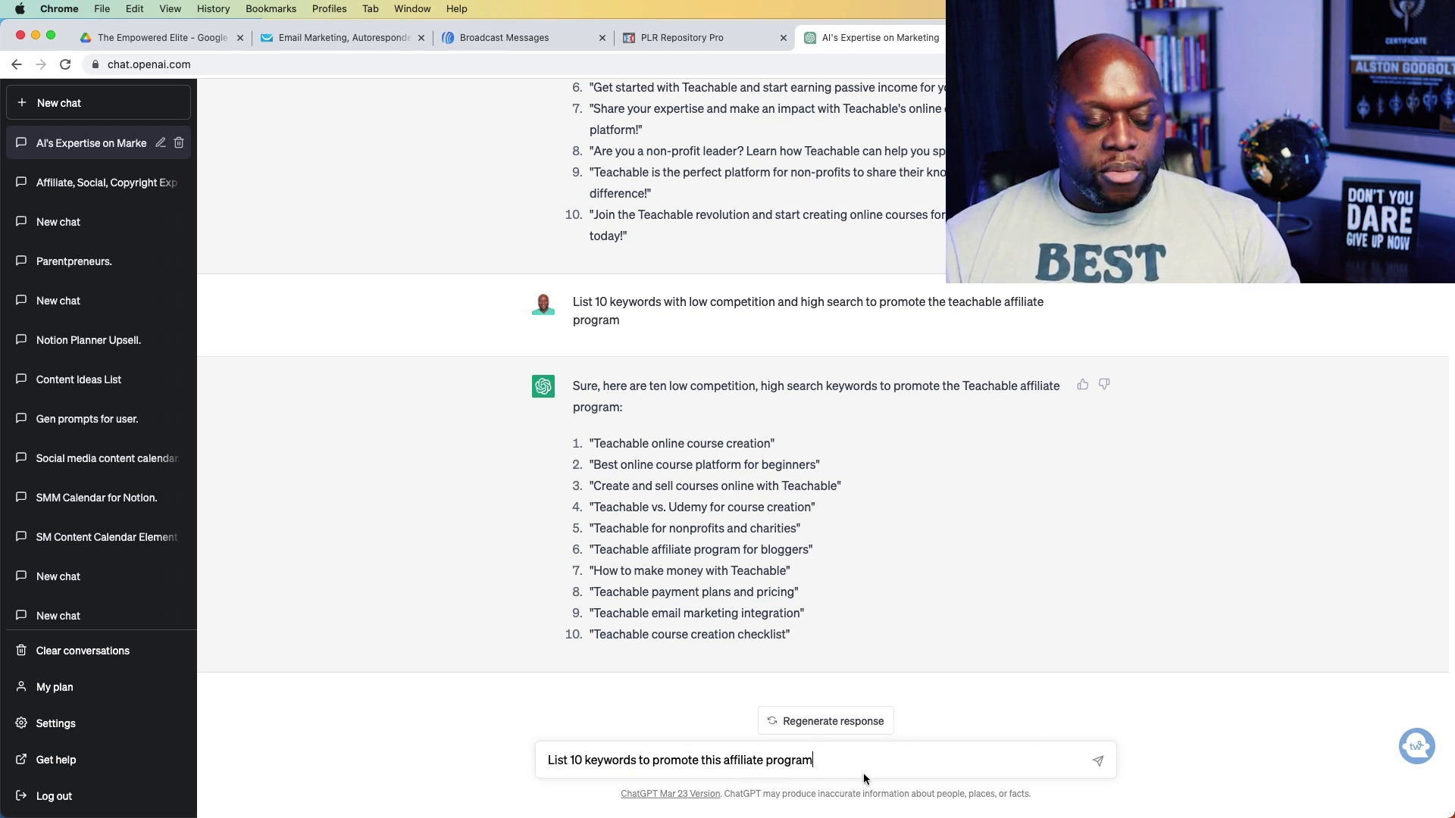
key("Return")
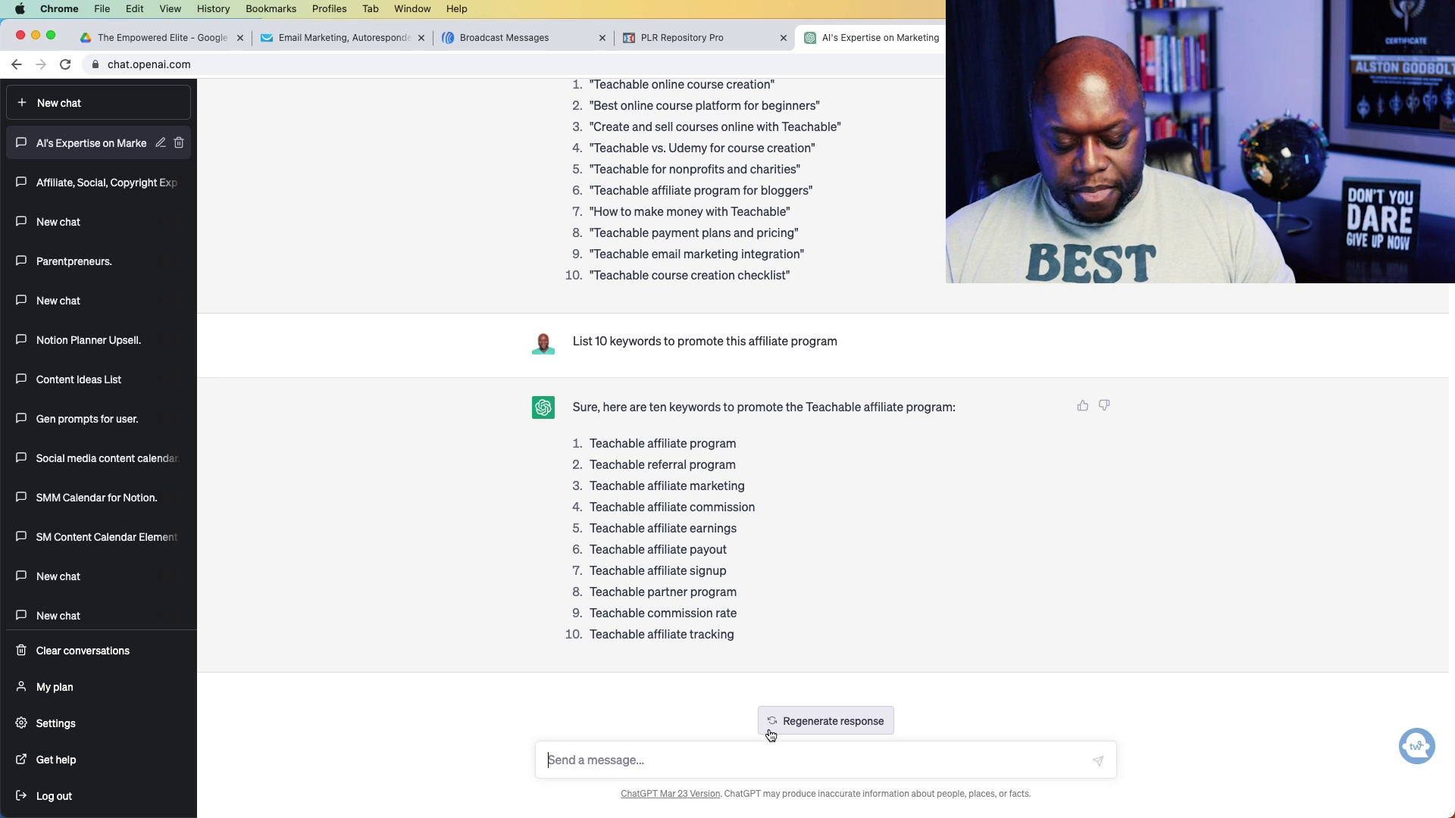
type("List 10 keywords to promote this affiliate program")
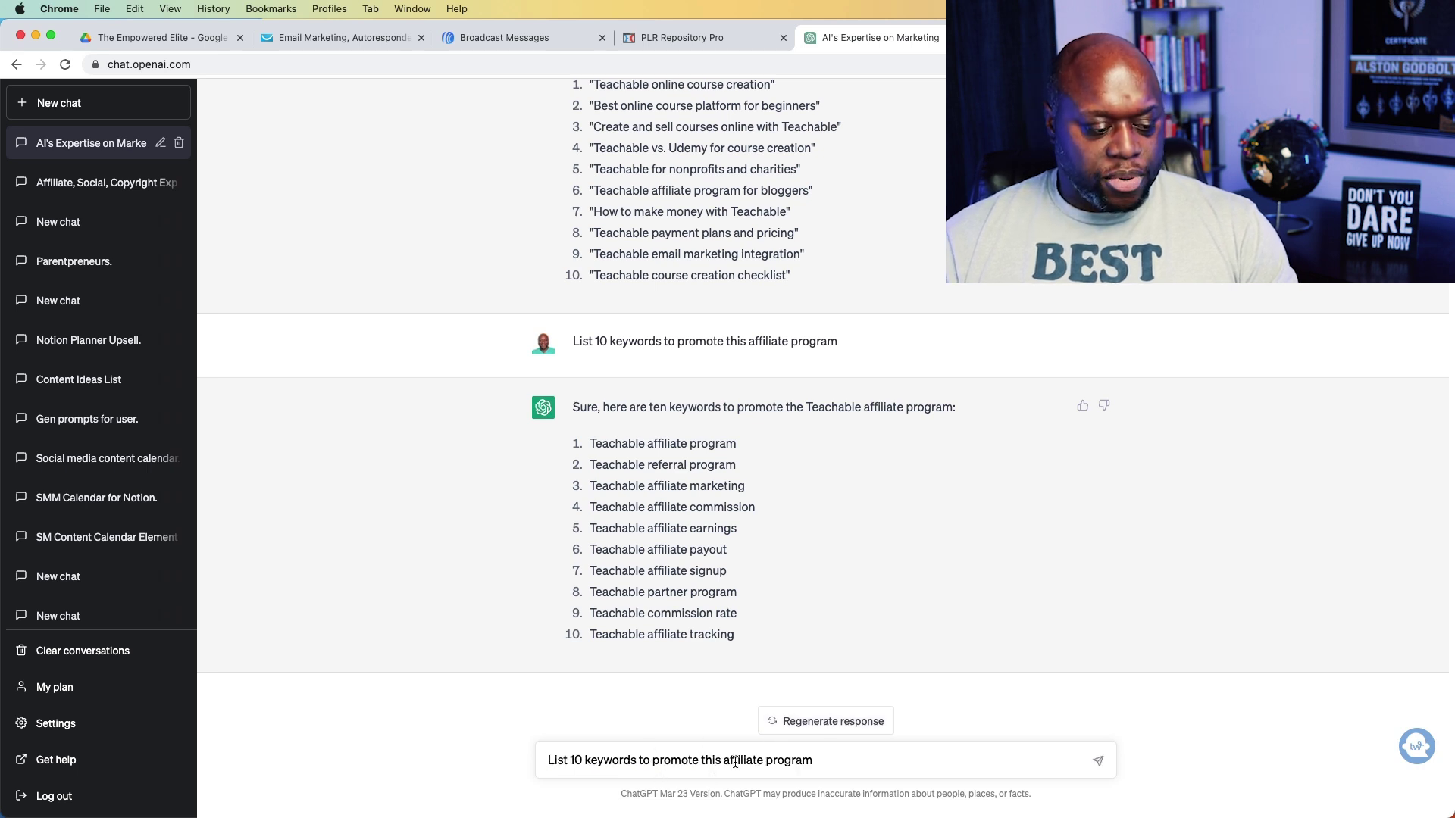
double_click(707, 761)
left_click_drag(728, 764, 819, 765)
type("teachale")
key("Return")
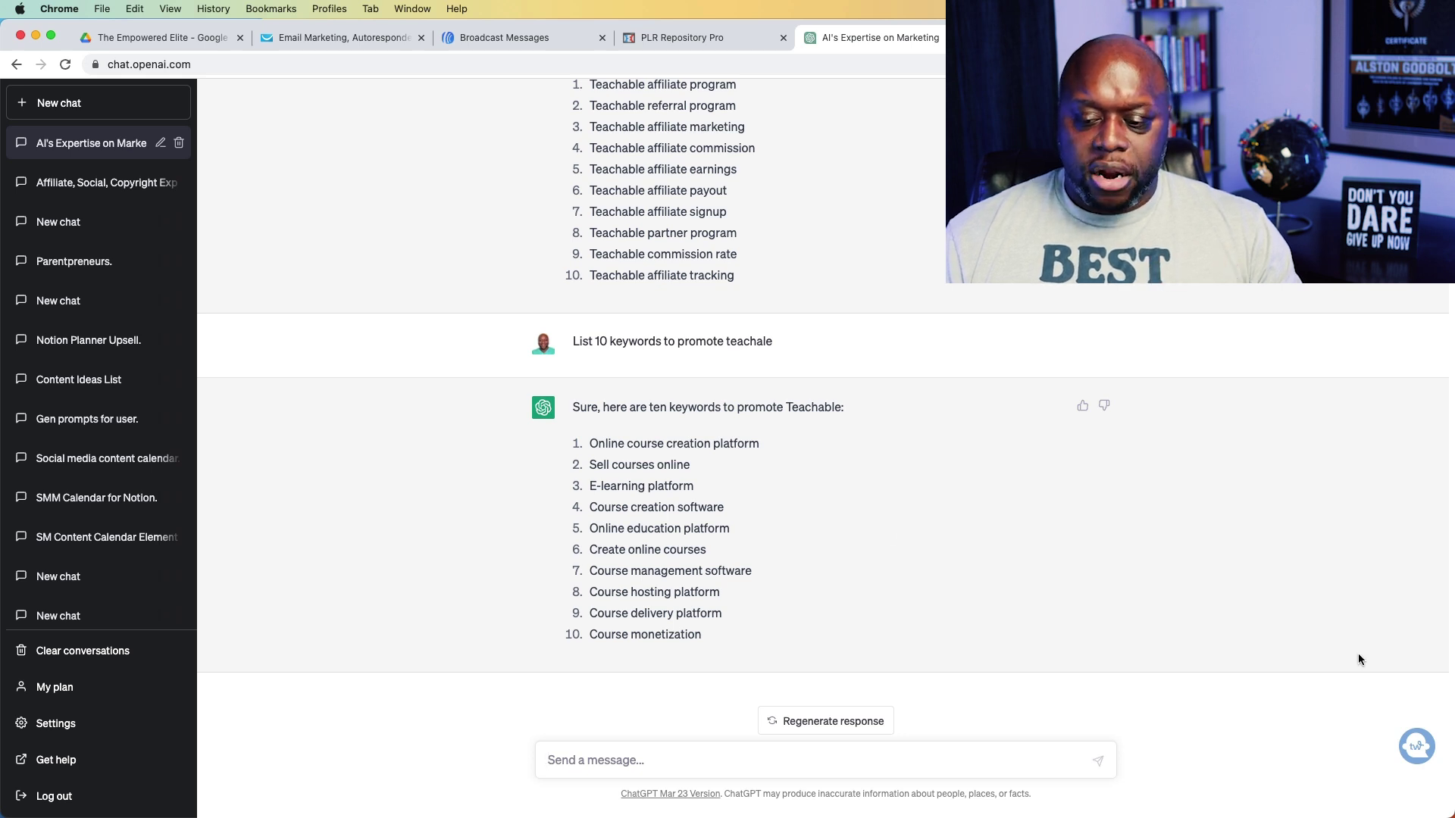
Step: Paste 'Create an outline for a YouTube video for the keyword' into the message box
left_click(1417, 747)
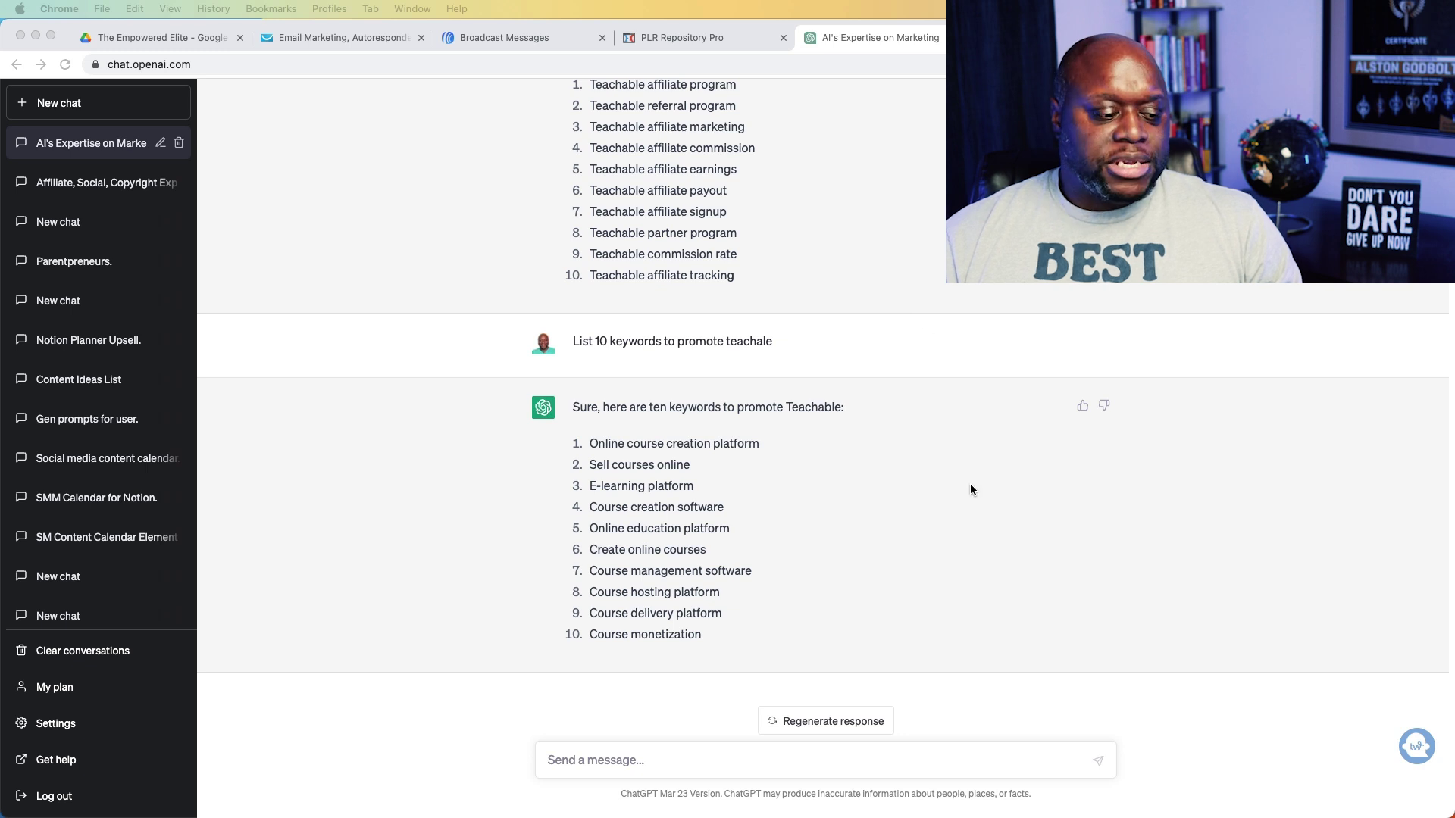
left_click(641, 767)
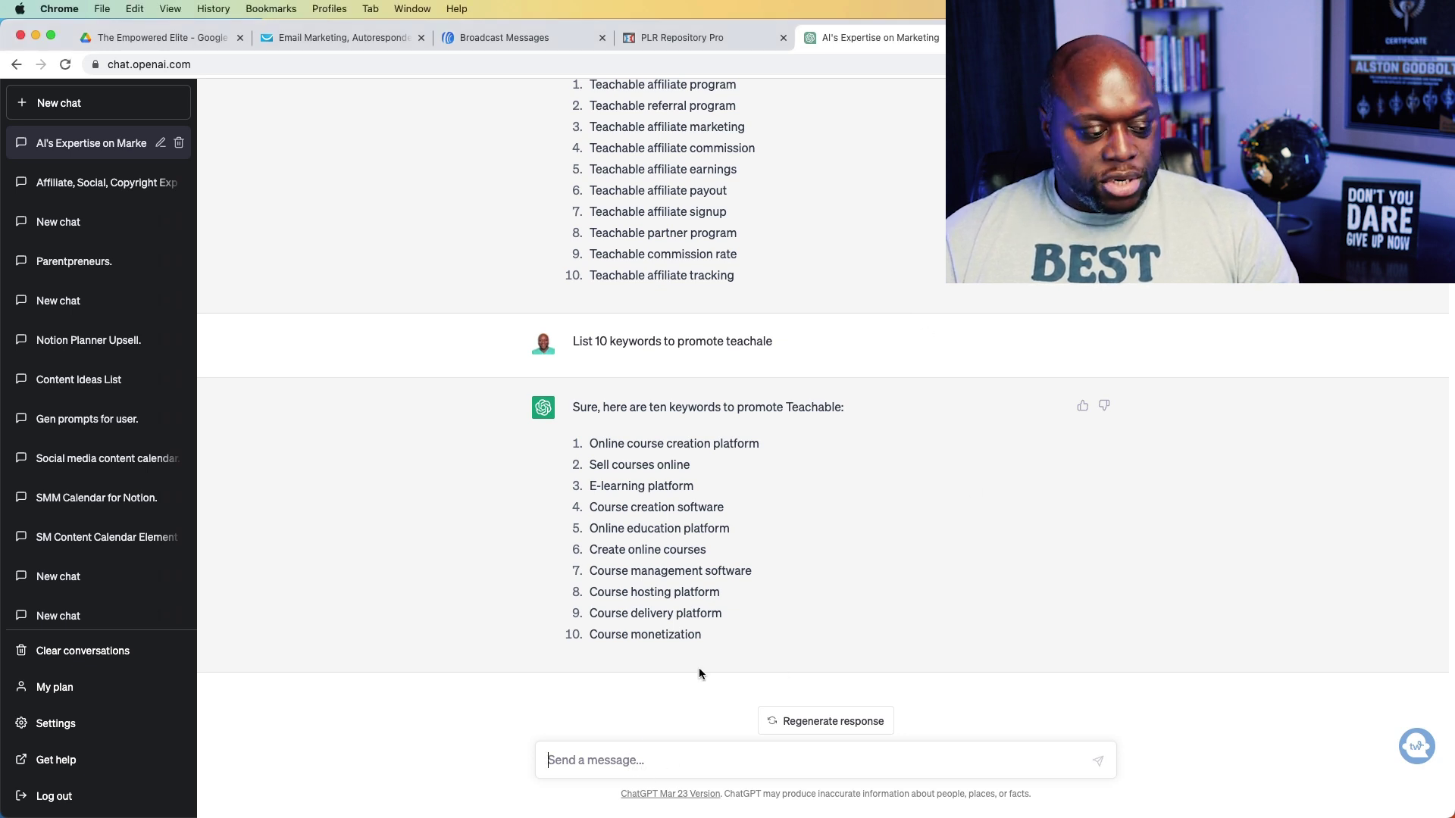
type("Create an outline for a YouTube video for the keyword")
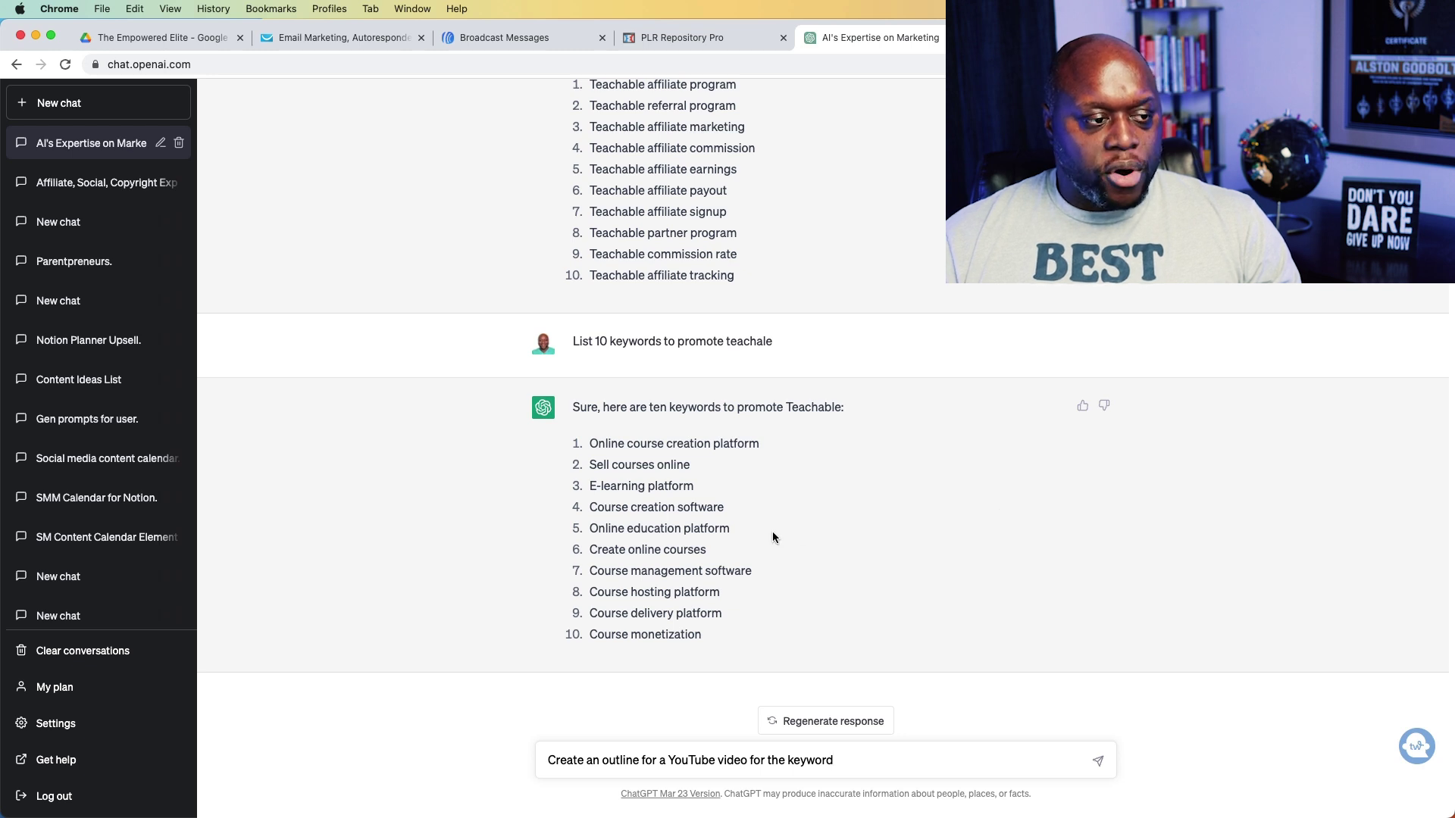
Step: Copy 'Best online course platform for beginners' from the keyword list over the word 'keyword'
scroll(774, 537, "up", 3)
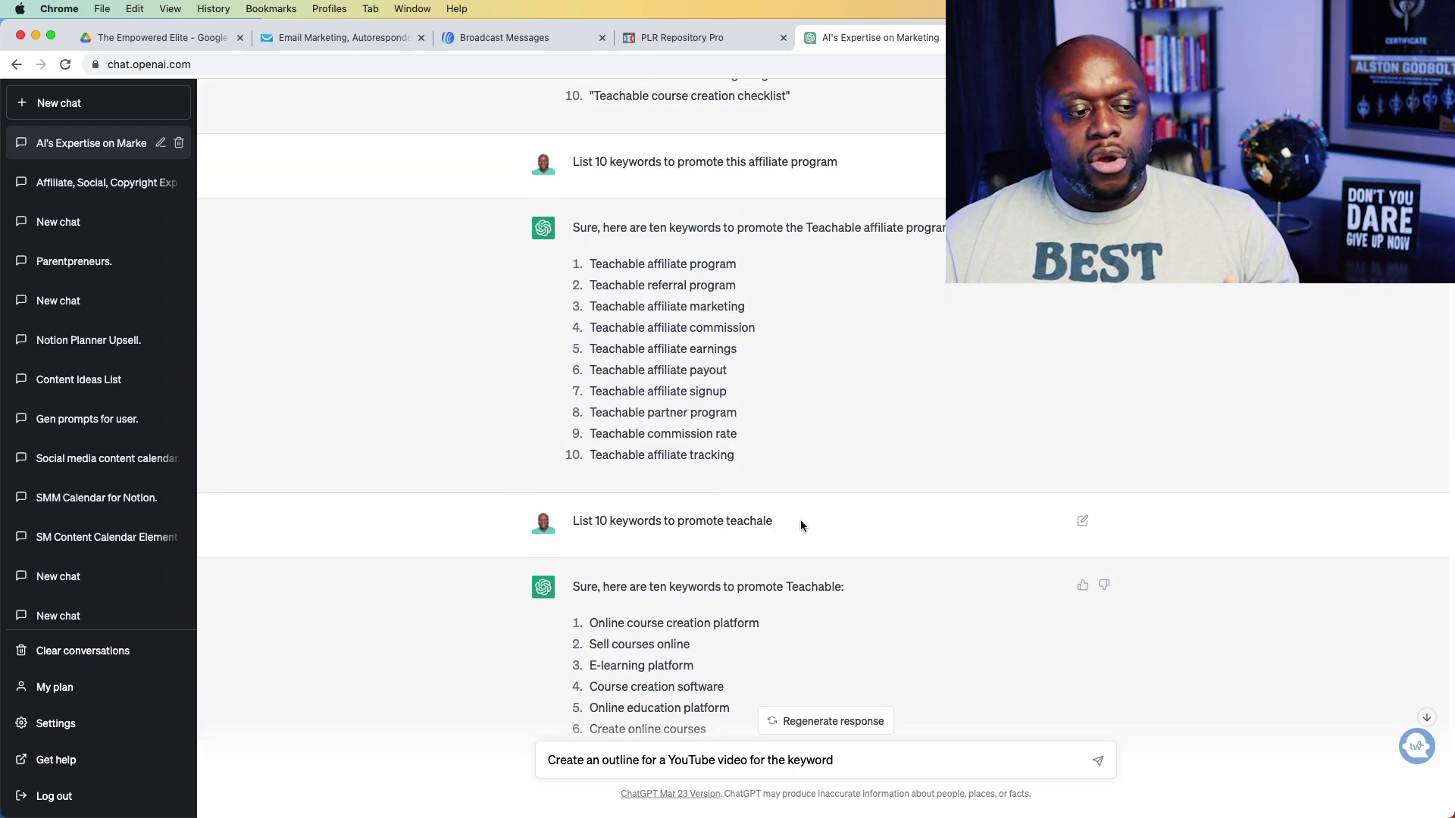
scroll(678, 552, "up", 1)
scroll(680, 542, "up", 3)
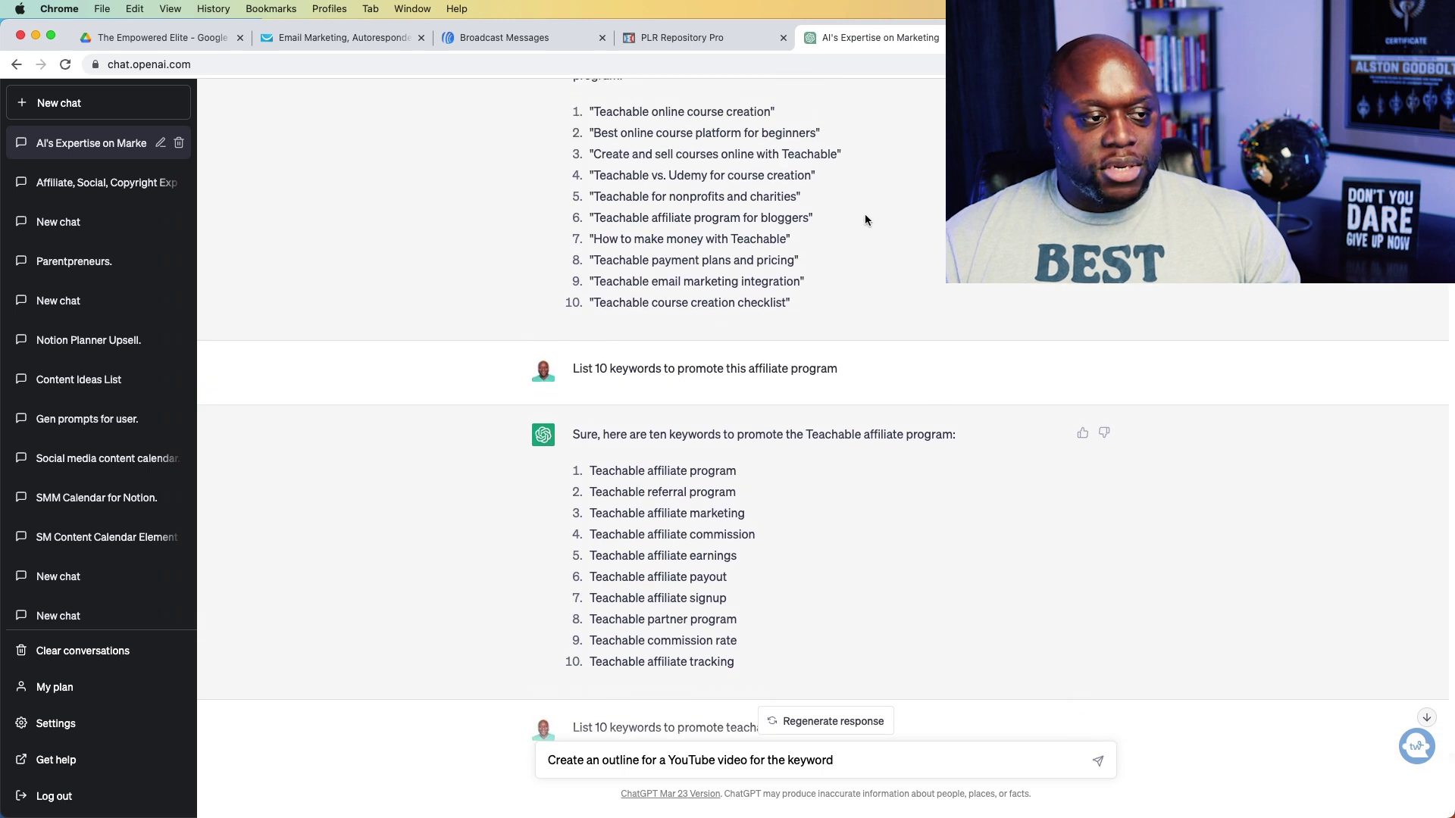
scroll(716, 287, "up", 2)
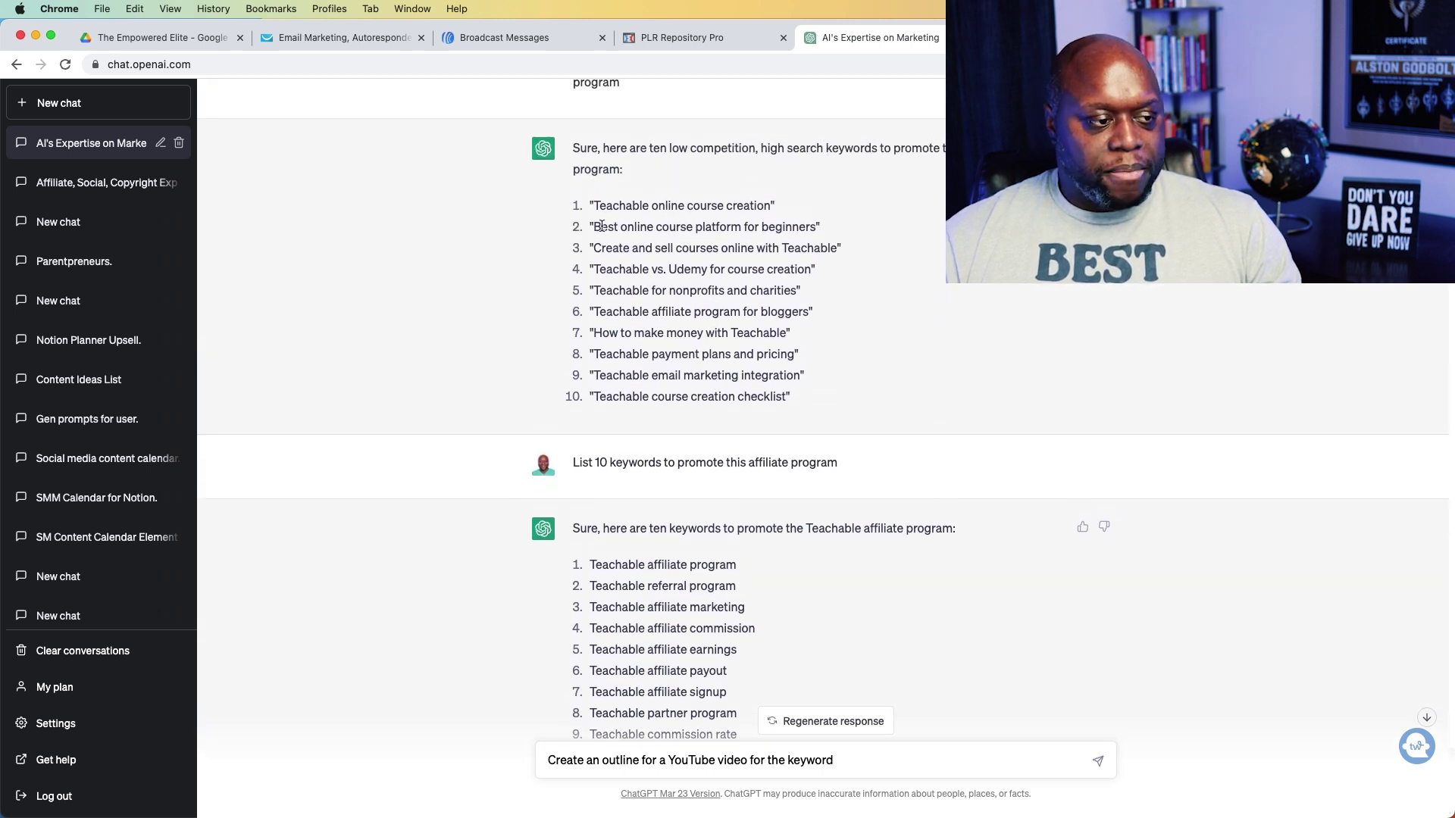
left_click_drag(595, 227, 823, 227)
key("super+c")
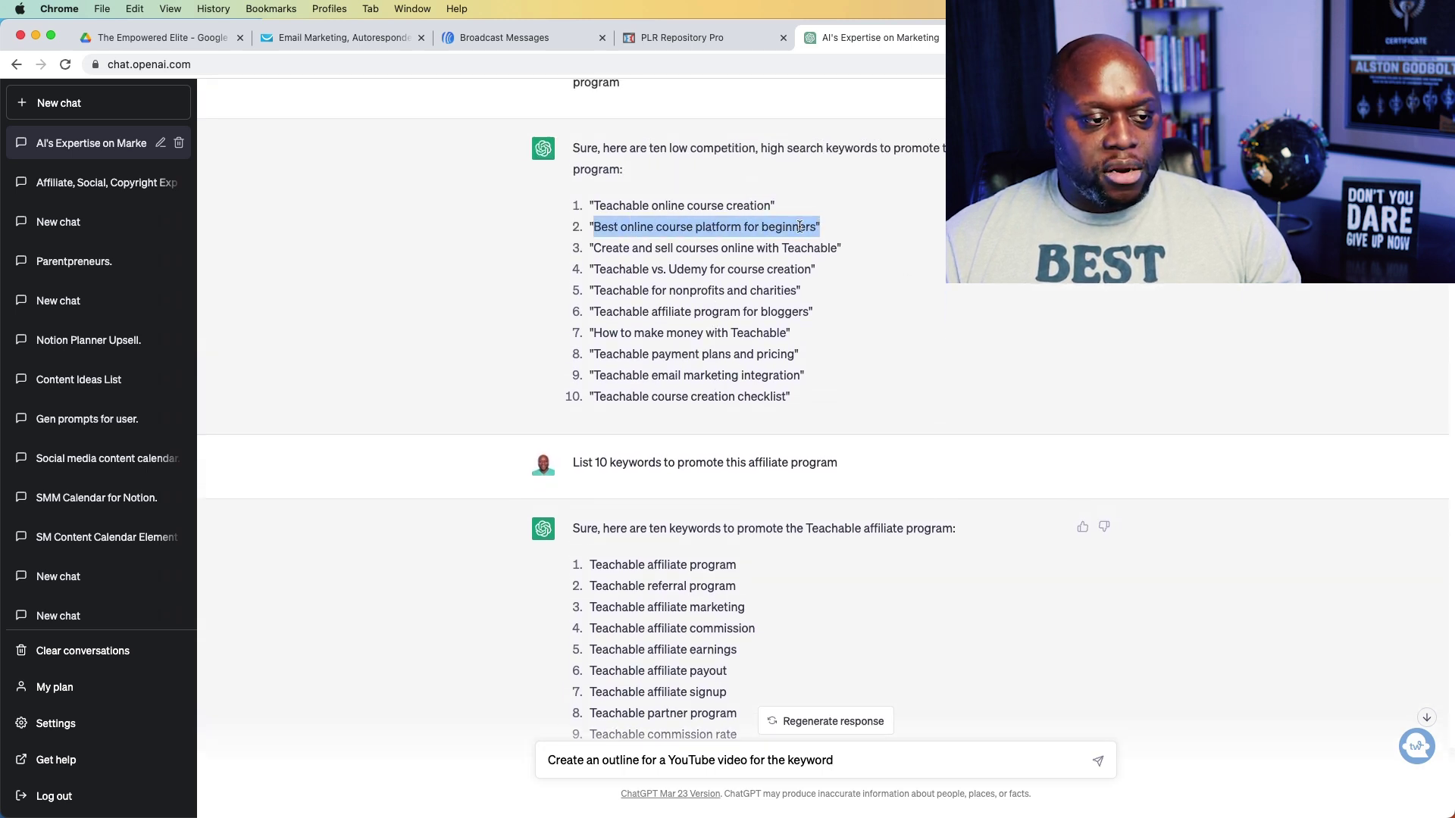
double_click(802, 760)
key("super+v")
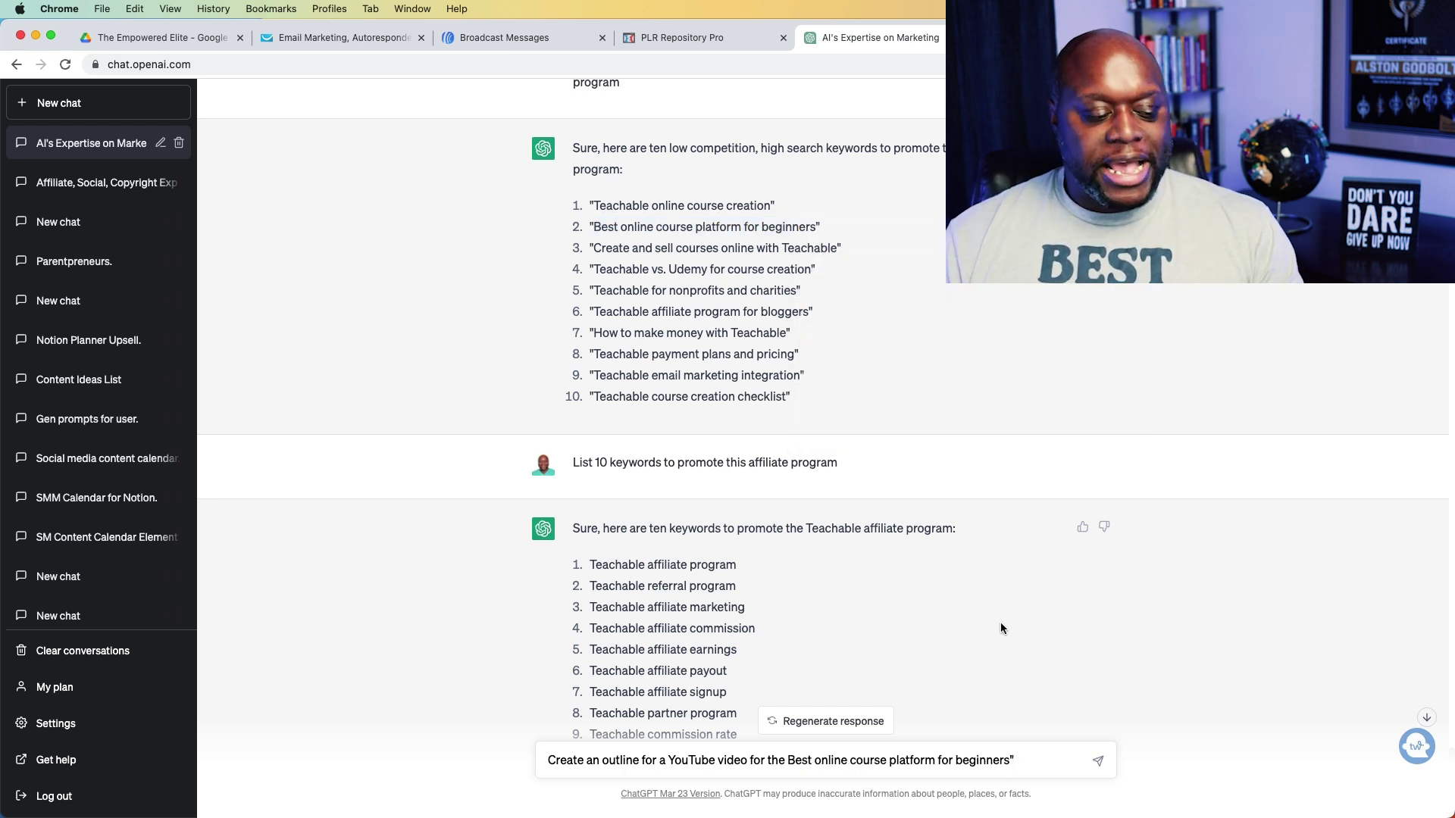
Step: Send the outline request, review the returned Teachable review outline, and select the sent prompt
key("Return")
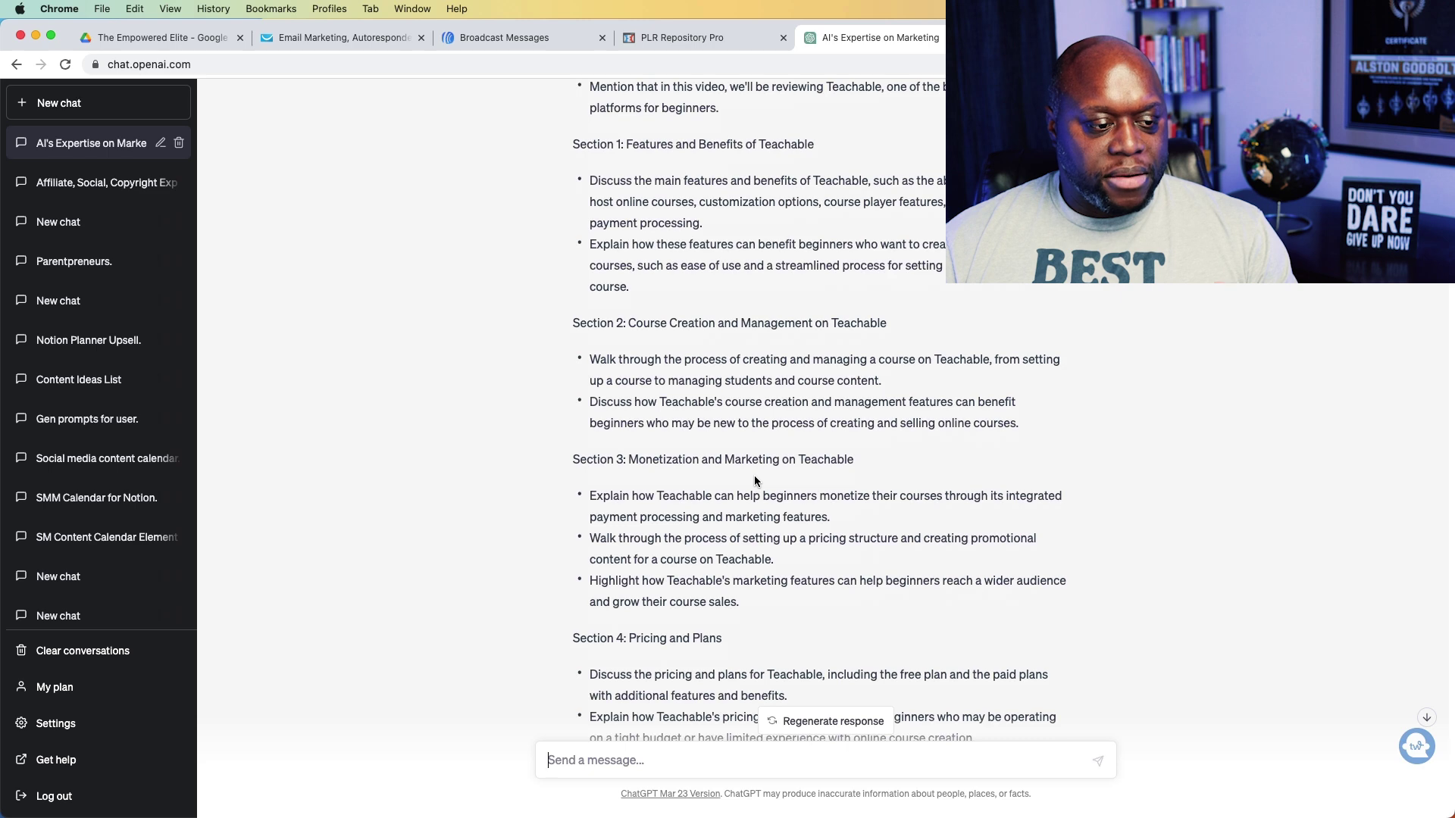
scroll(597, 442, "down", 5)
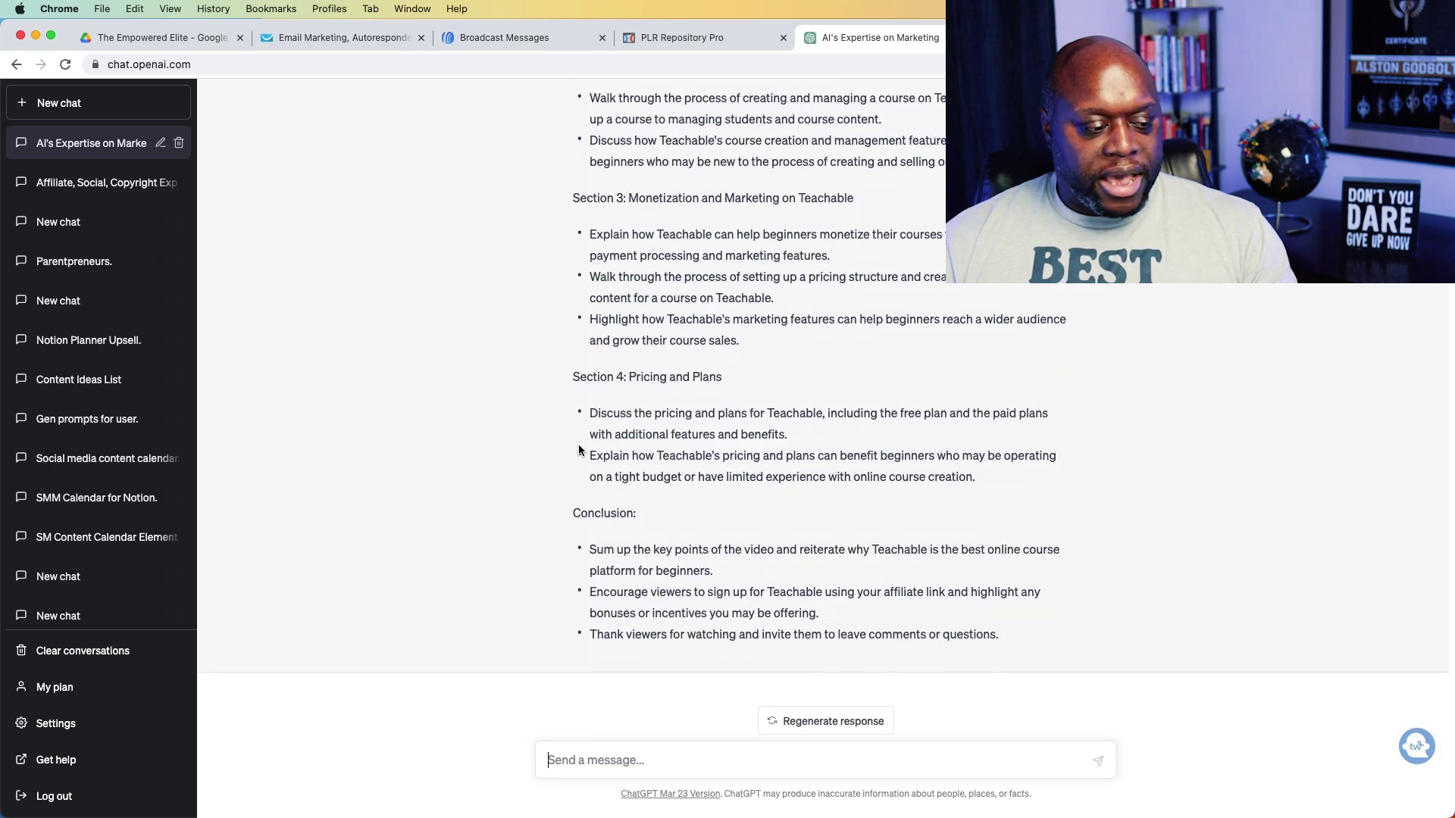
key("super+v")
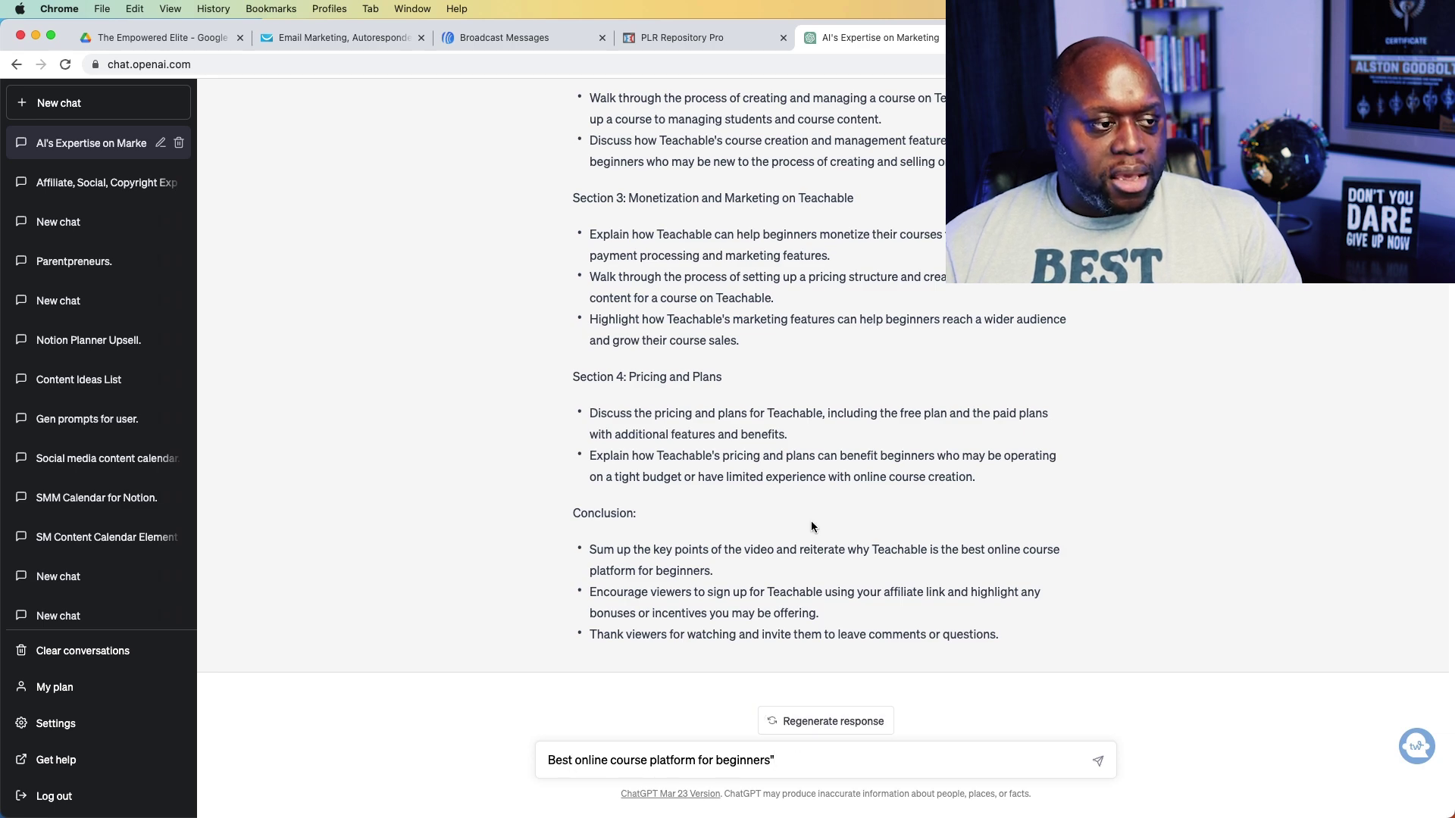
scroll(812, 523, "up", 10)
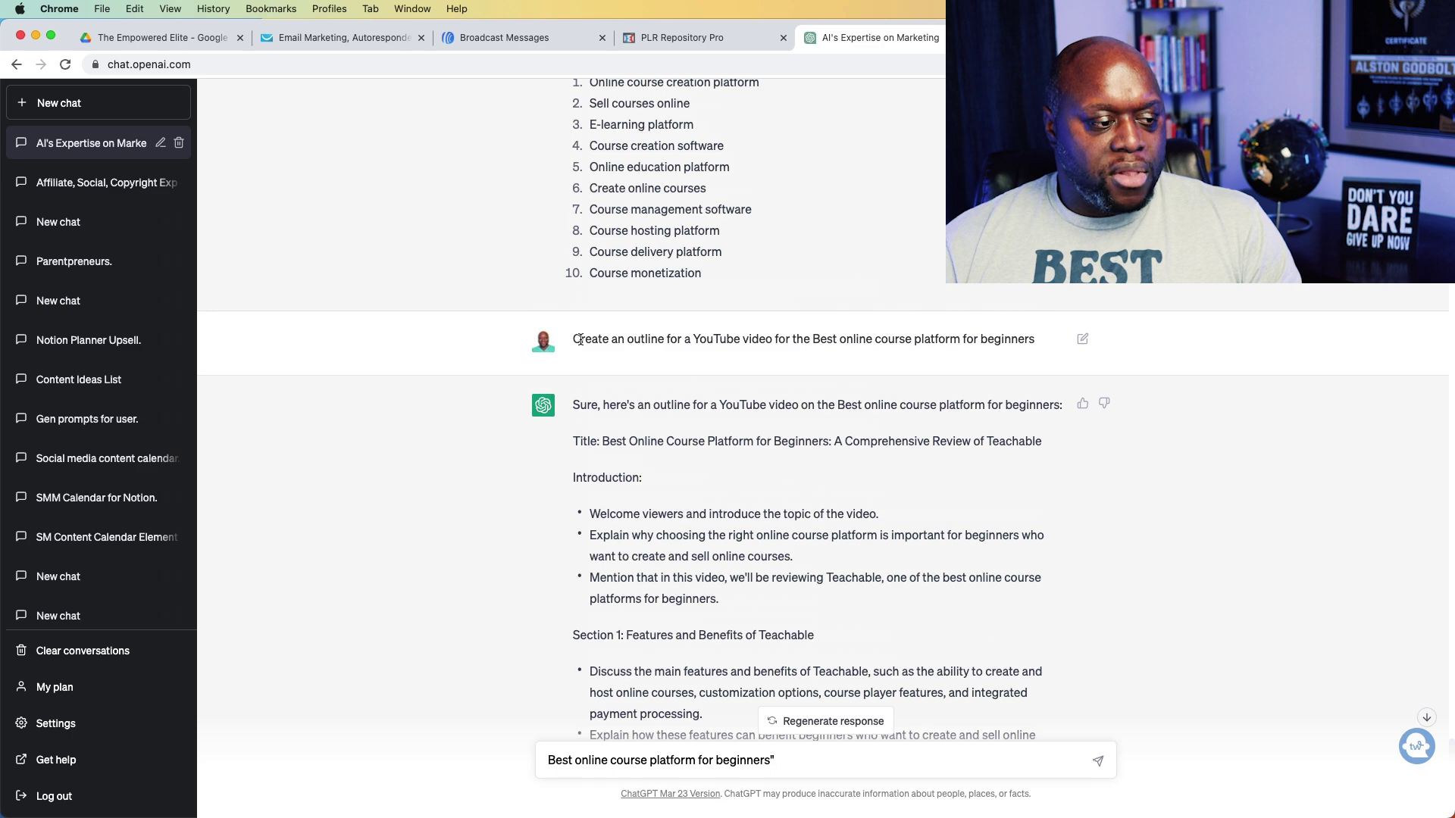
left_click_drag(573, 339, 1015, 353)
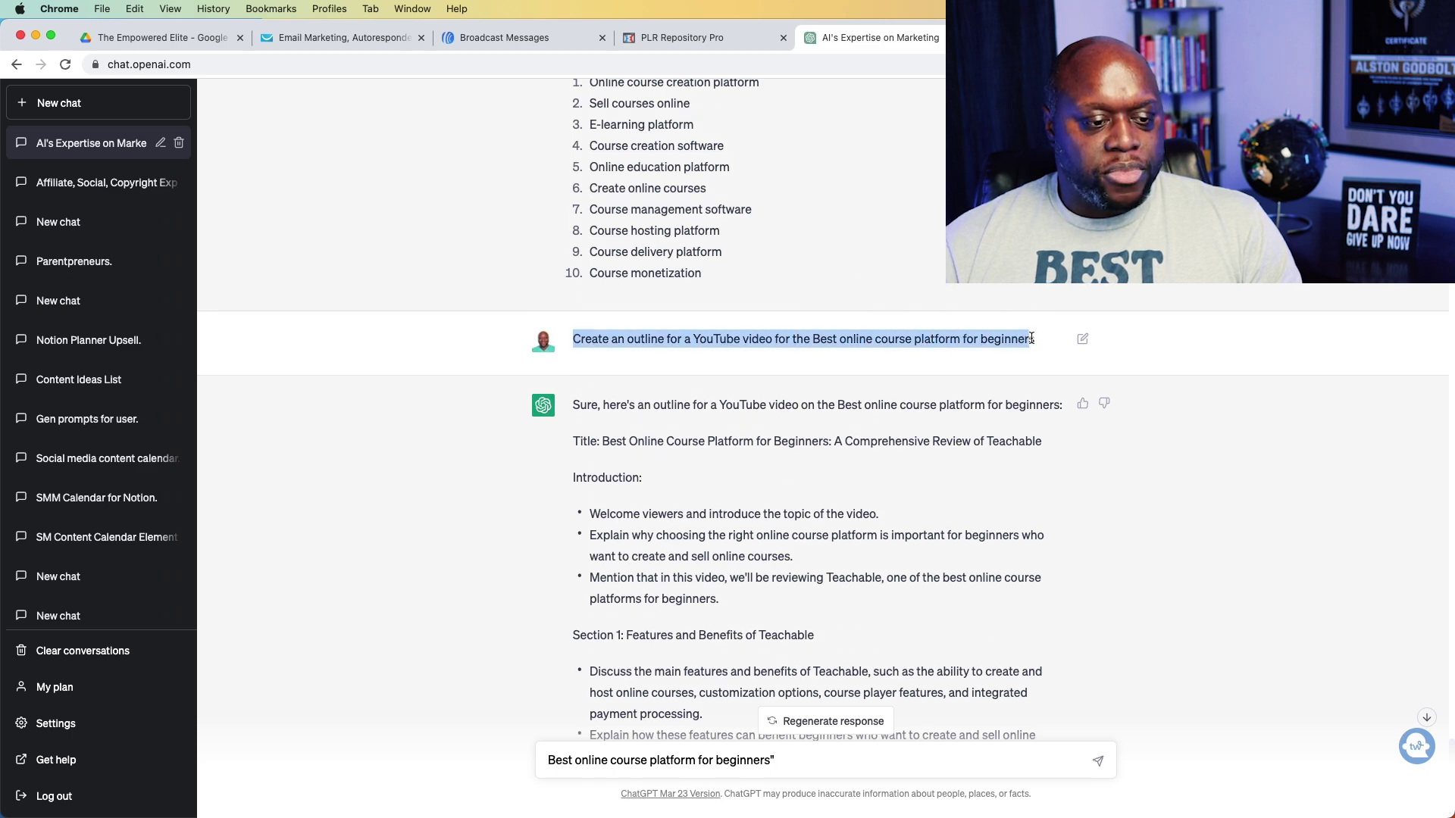
Step: Copy the previous outline request and paste it over the entire draft message
right_click(1010, 340)
left_click(1050, 370)
double_click(726, 760)
key("super+a")
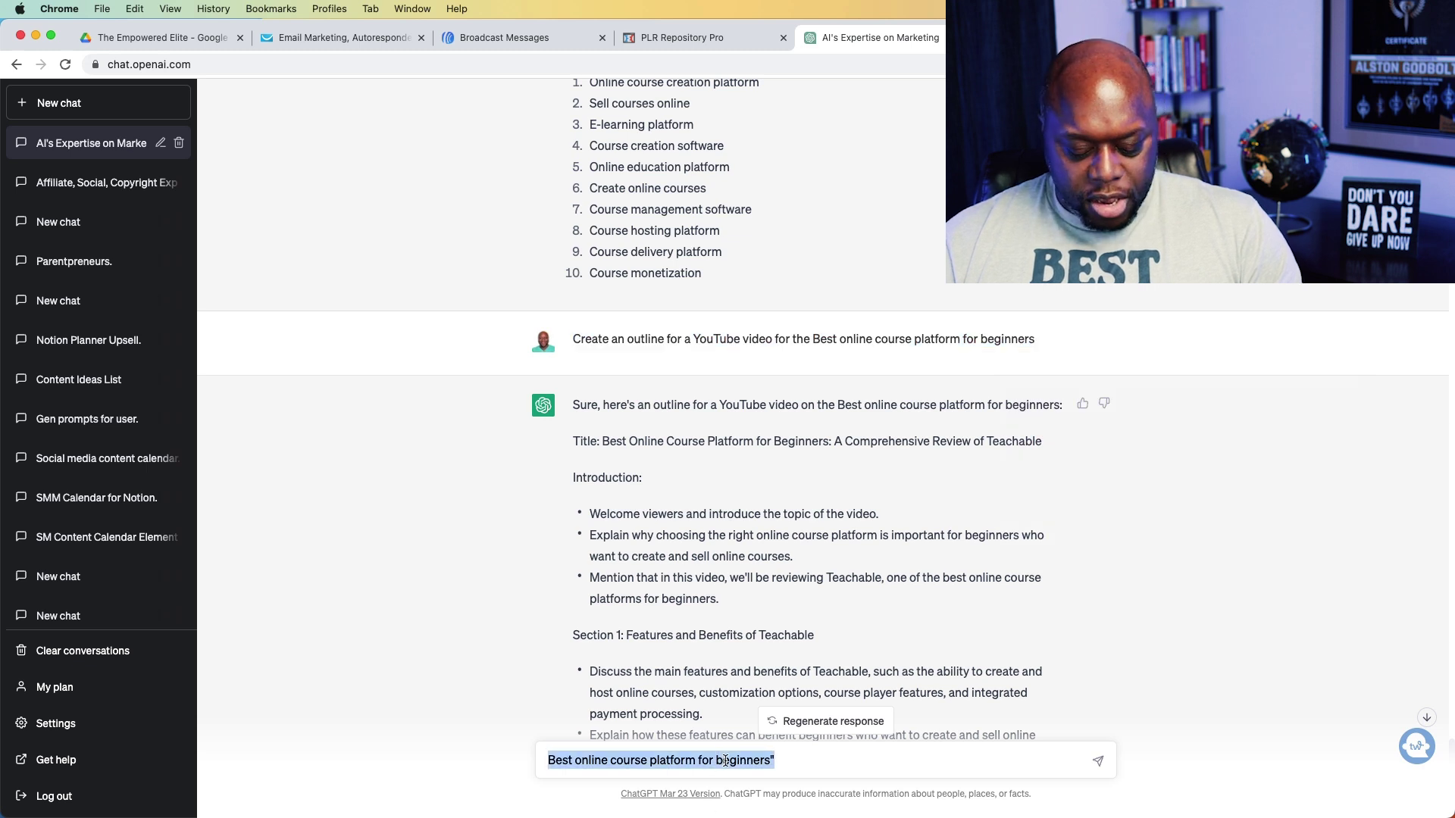
key("super+v")
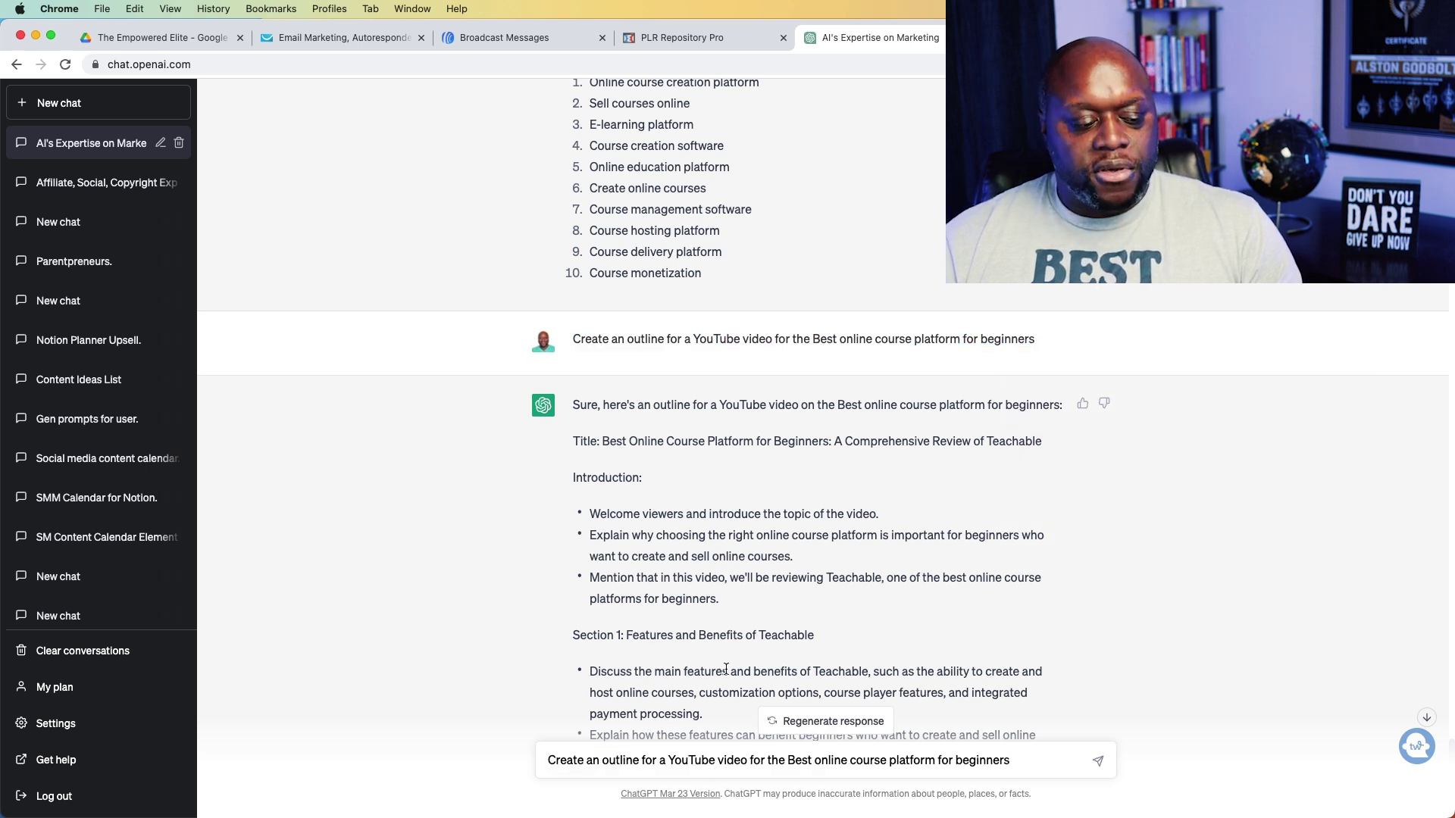
Step: Change it to '"5 Best...' with 'please include teachable as one fo the 5' appended, and send
left_click(788, 760)
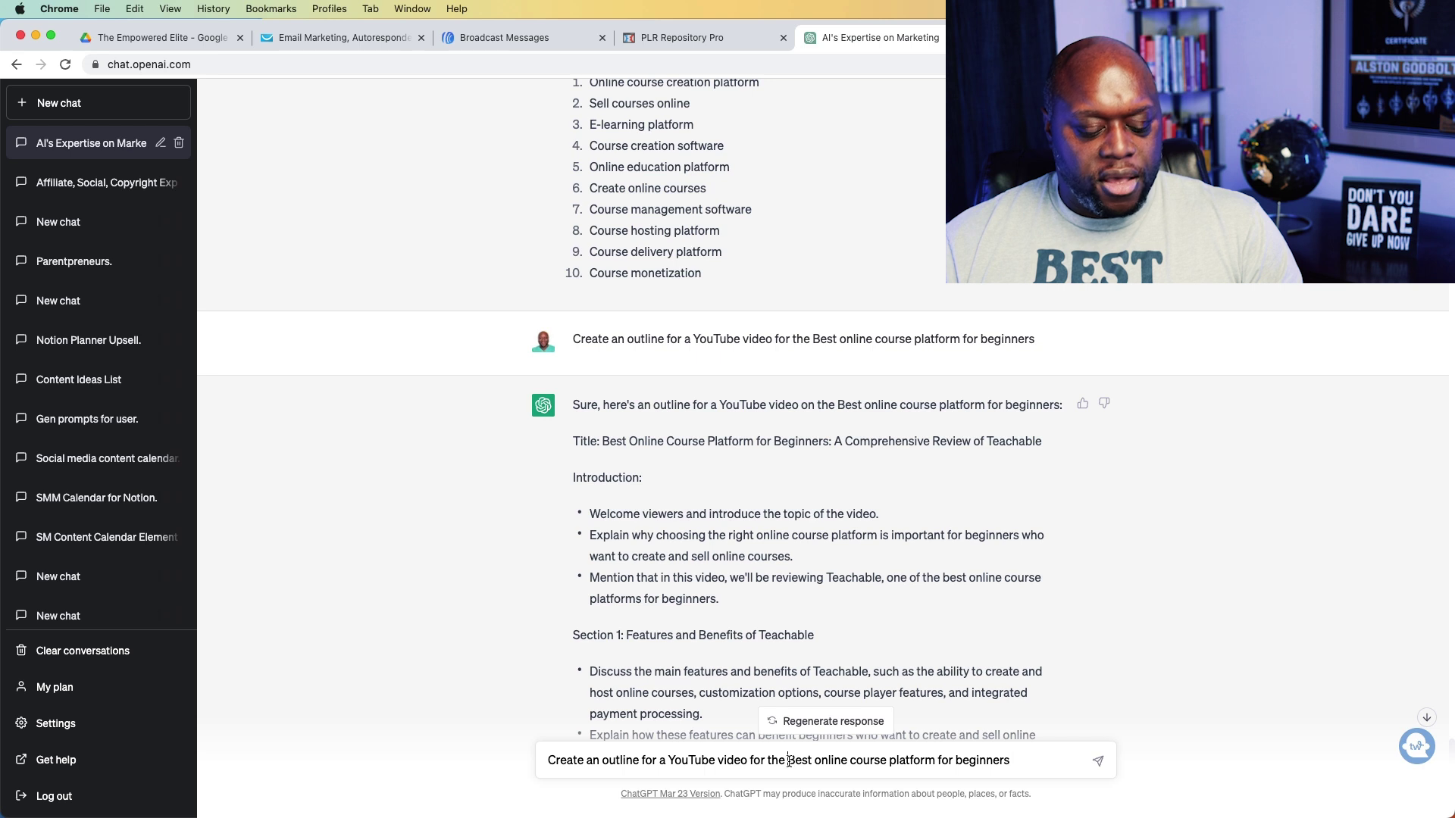
type("5")
key("Left")
key("Left")
type("\"")
left_click(1047, 763)
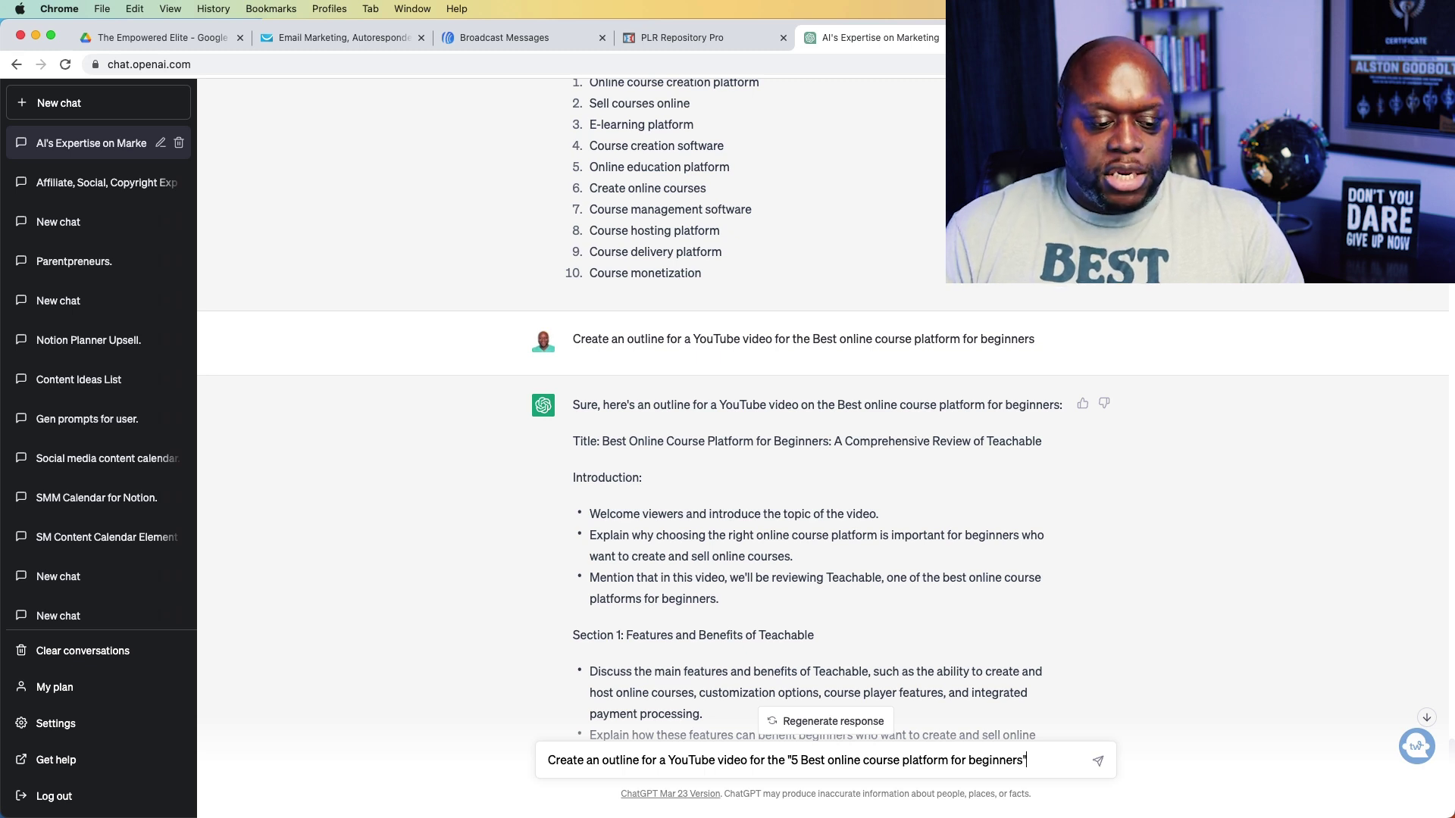
type("\" please include teachable as one fo the 5")
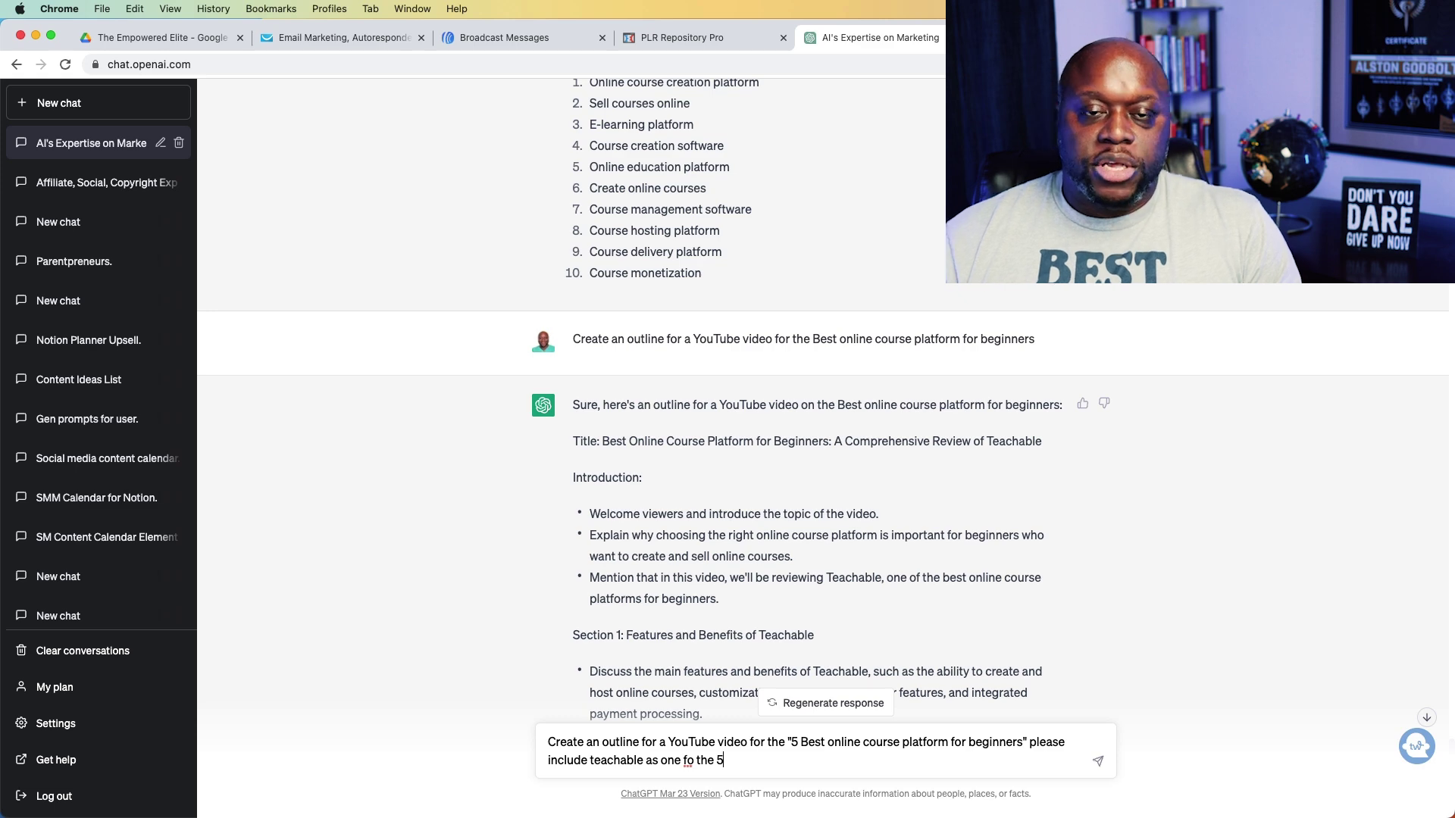
key("Return")
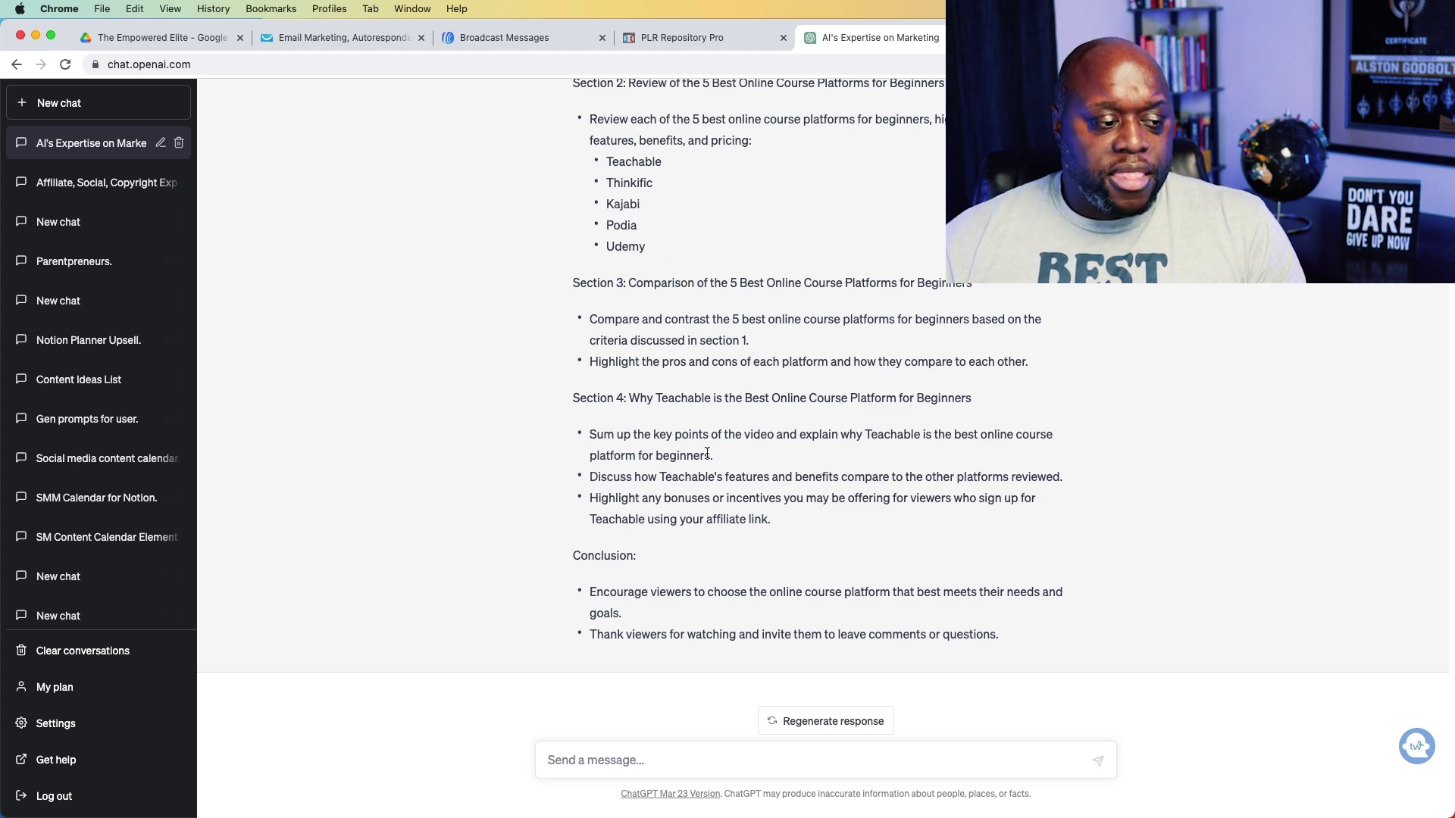
scroll(993, 378, "up", 5)
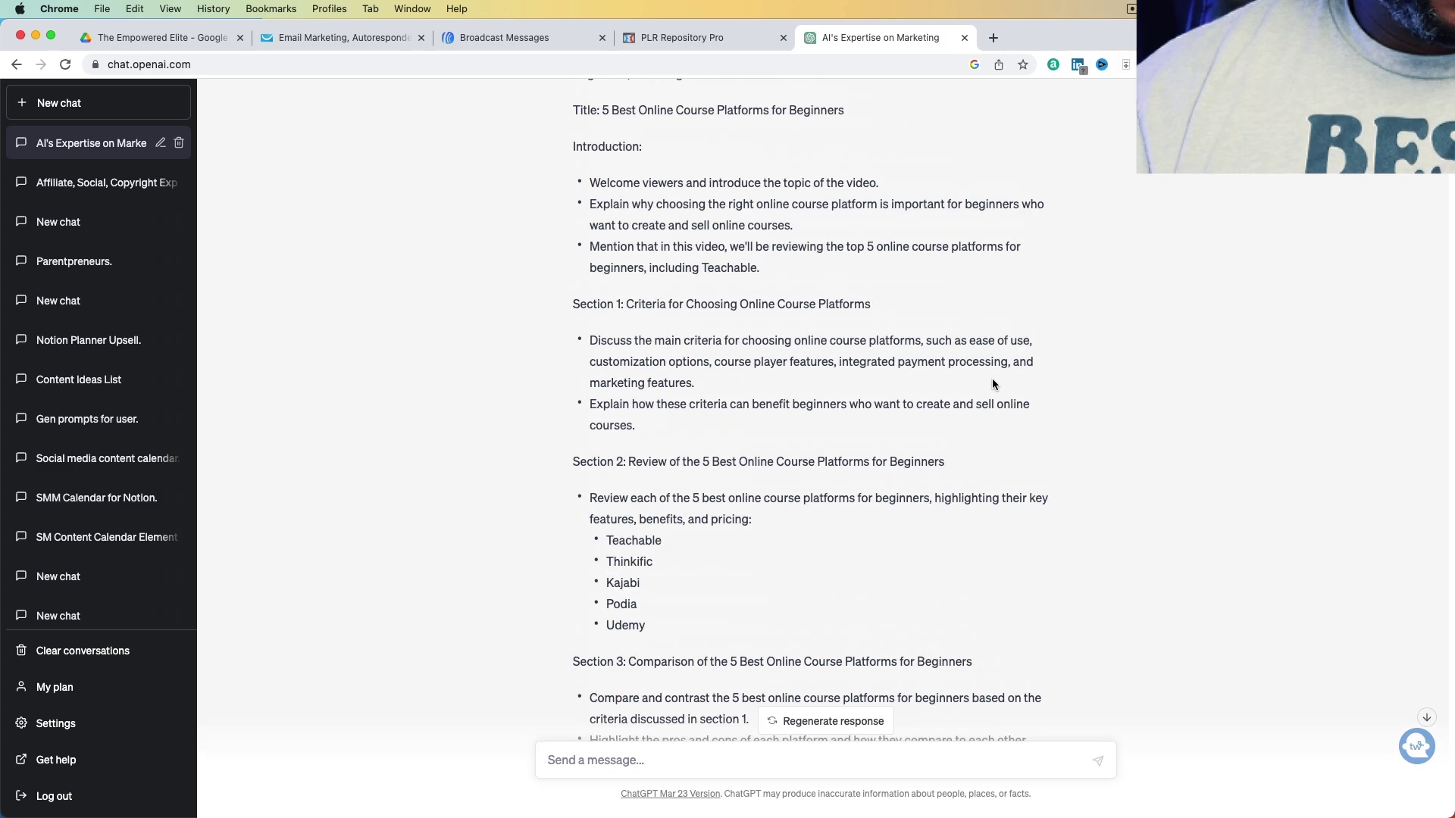